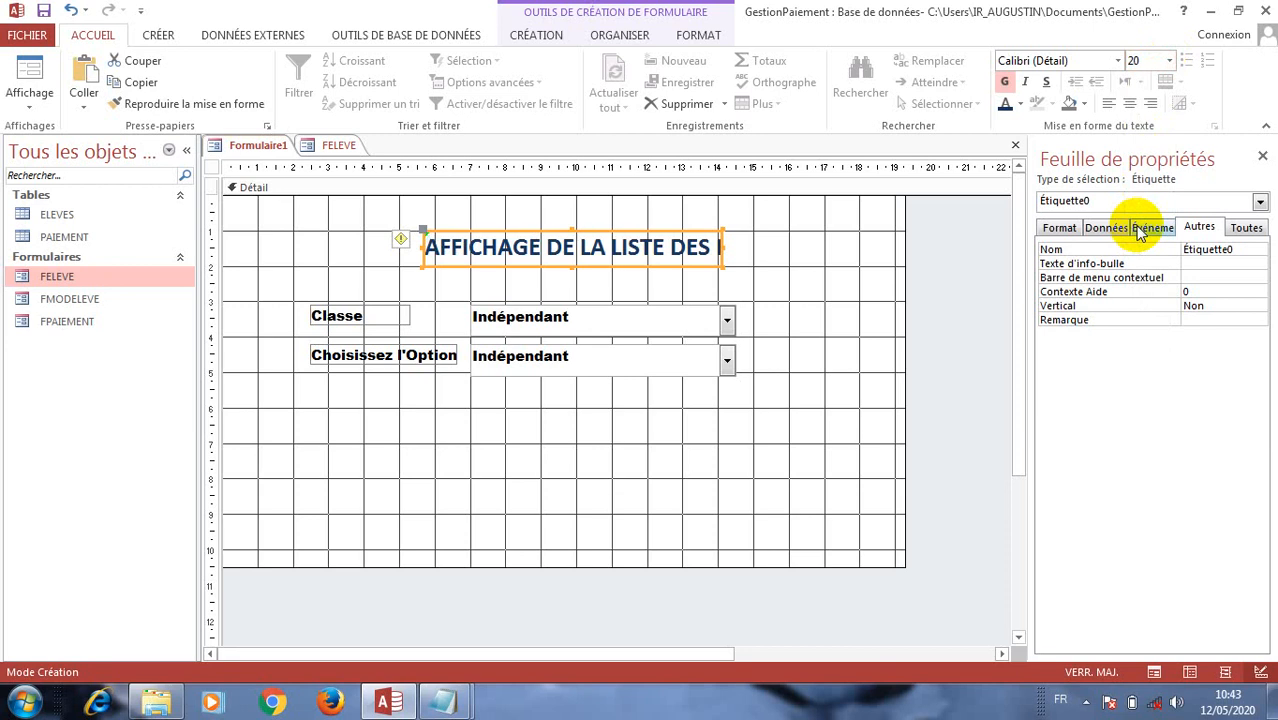
- Widen the form's title label to about 11.5 cm to fit its full text, and move it left to about the 3 cm mark
left_click_drag(720, 247, 834, 257)
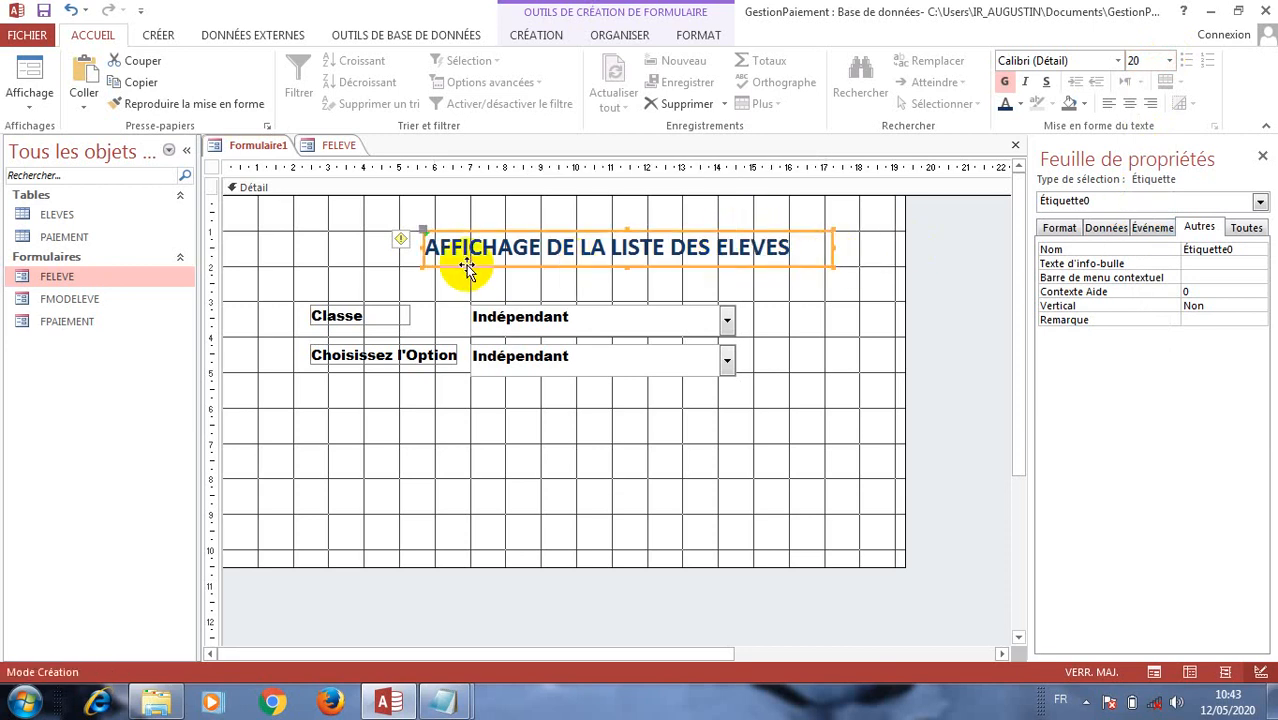
left_click_drag(461, 229, 359, 228)
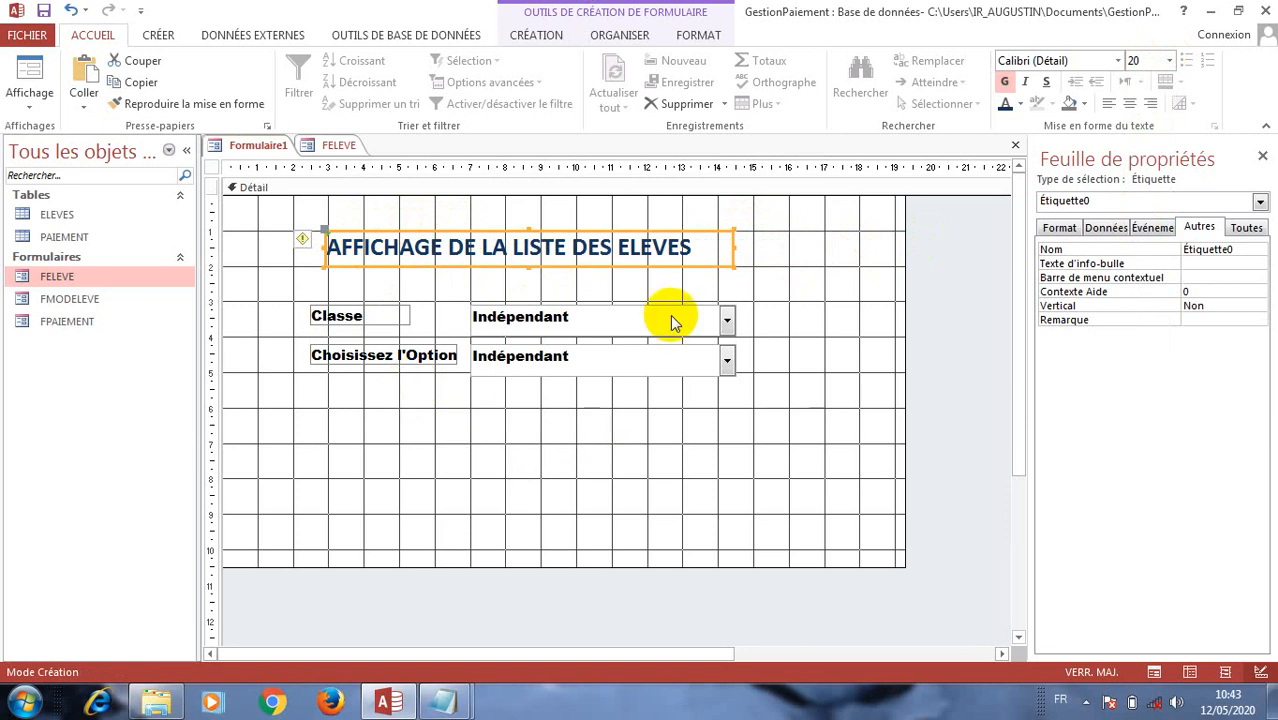
left_click(665, 414)
- Check the tutorial's list of steps in the affichetuto Notepad file, and return to the Access form
mouse_move(452, 700)
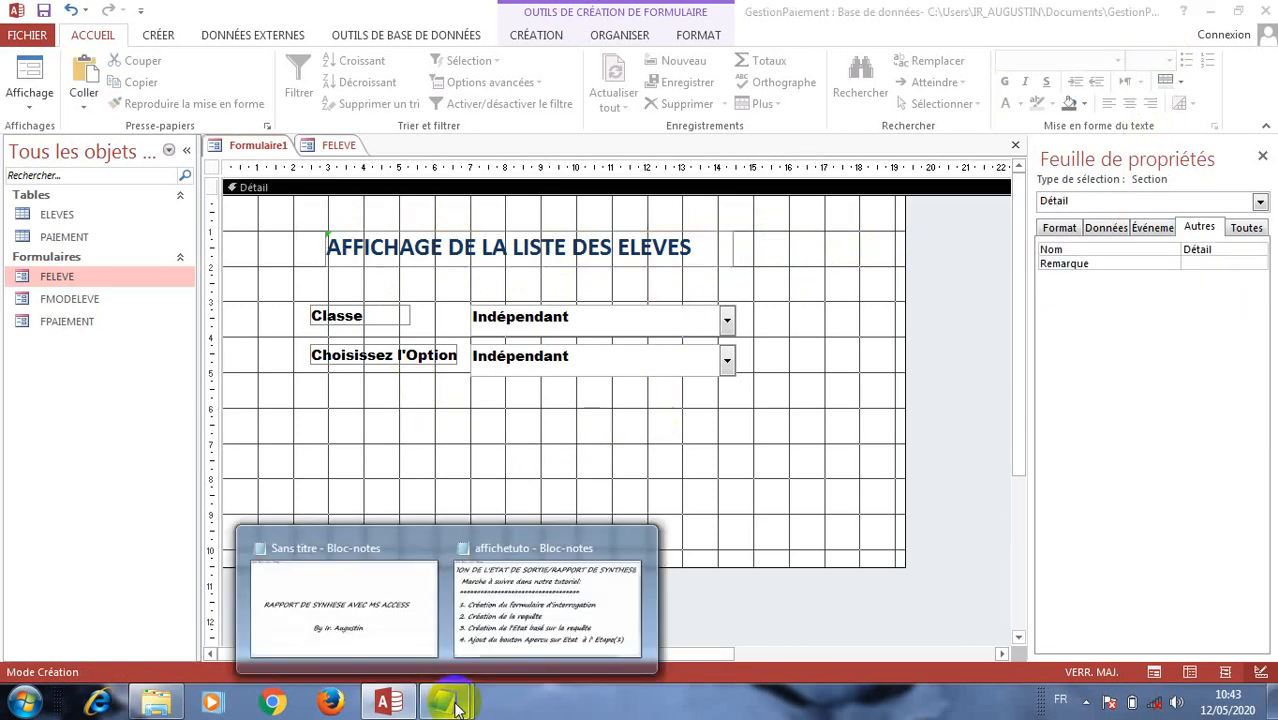
left_click(556, 615)
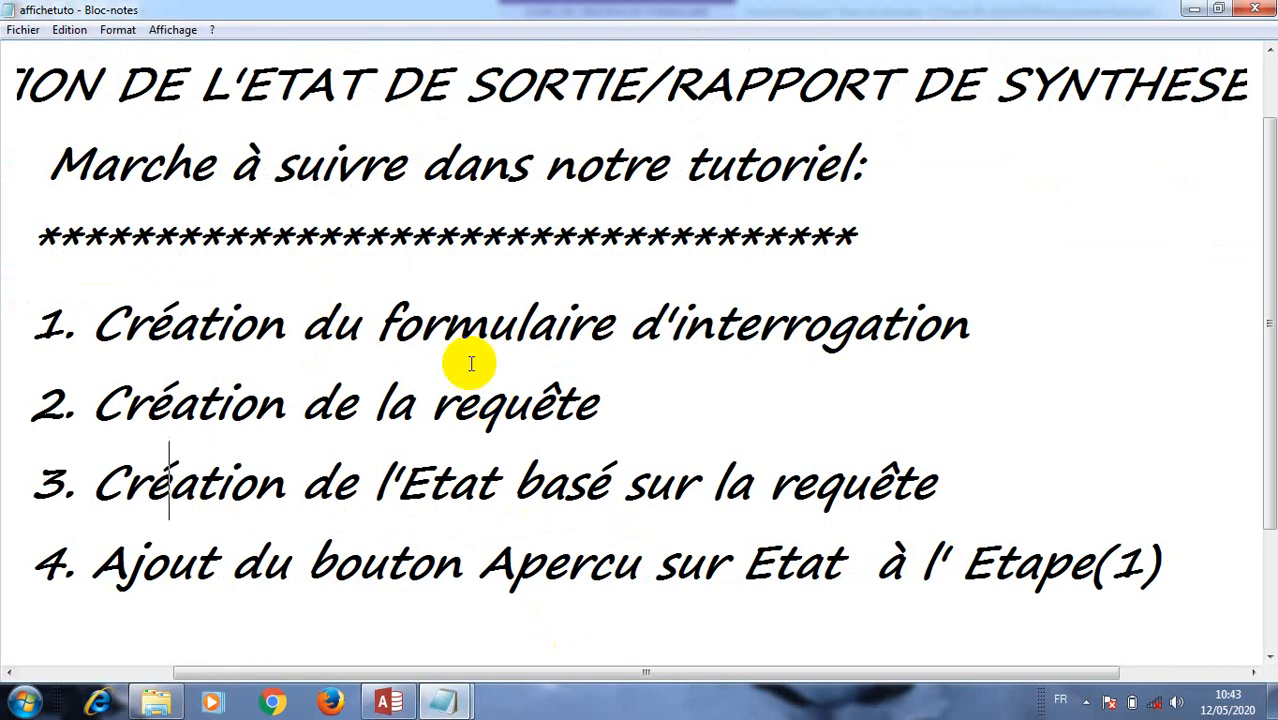
left_click(1192, 10)
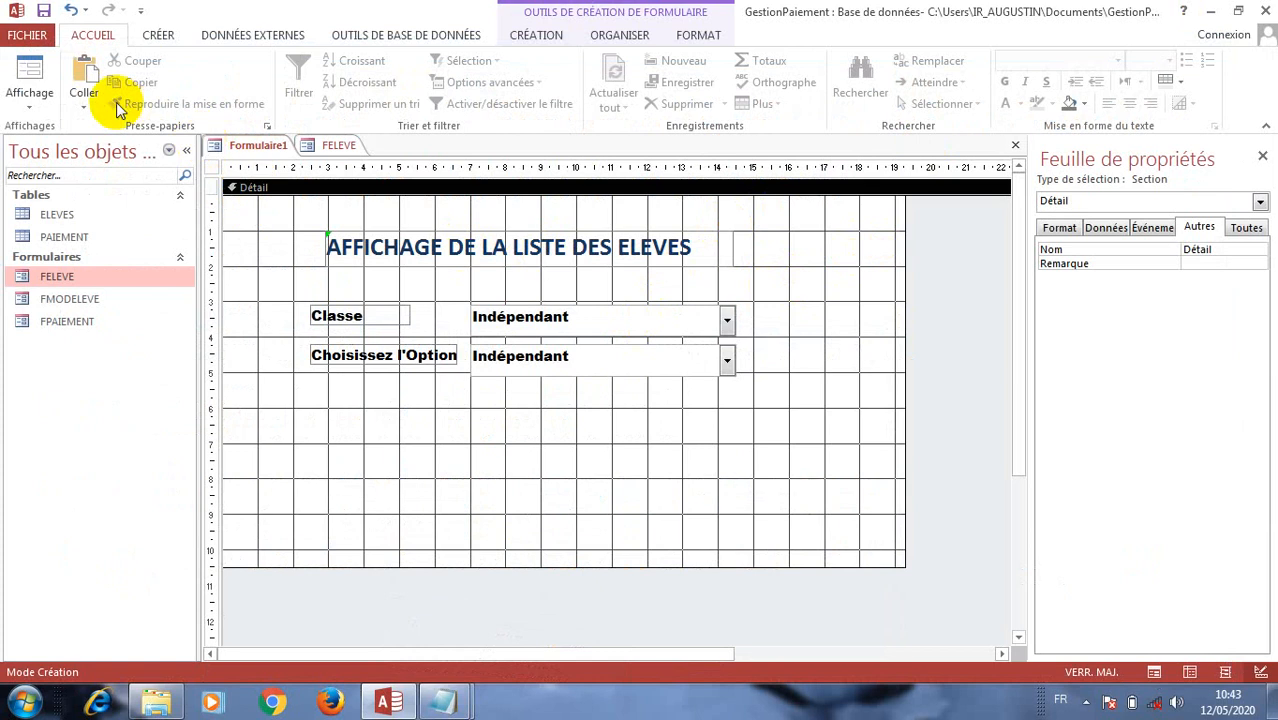
- Save the form under the name FLISTEDESELEVES
left_click(44, 10)
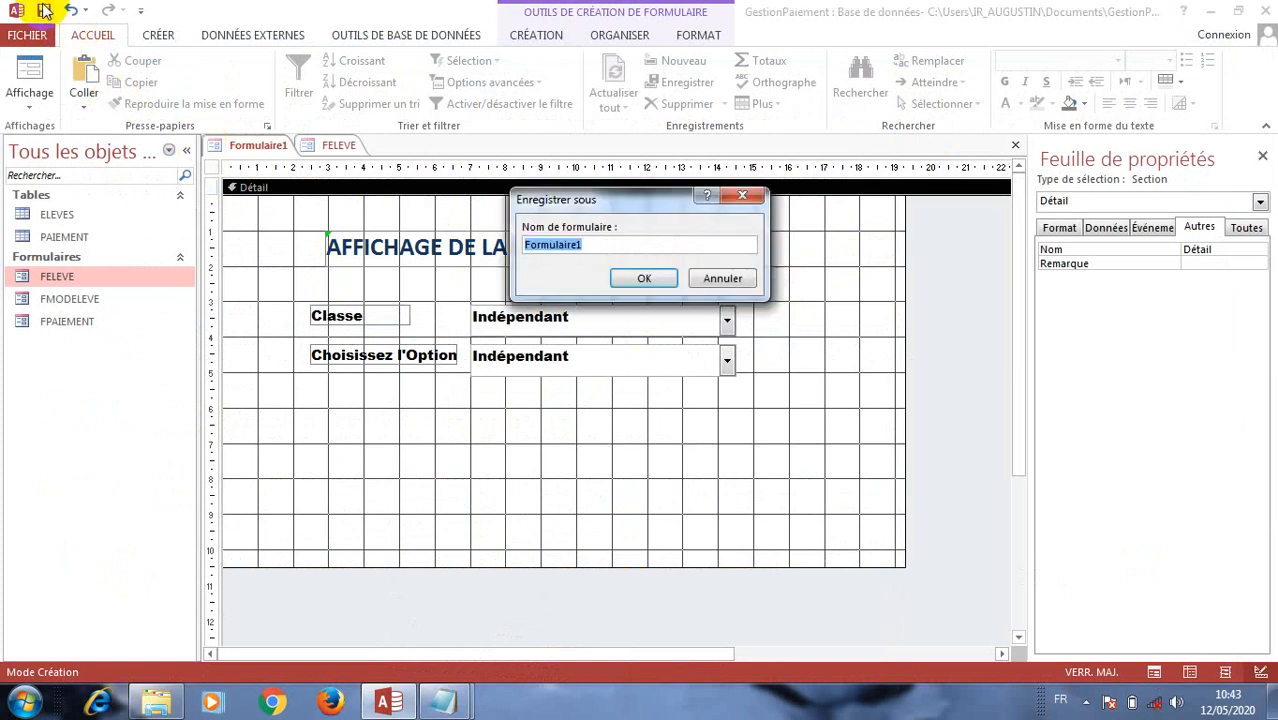
type("FLIS")
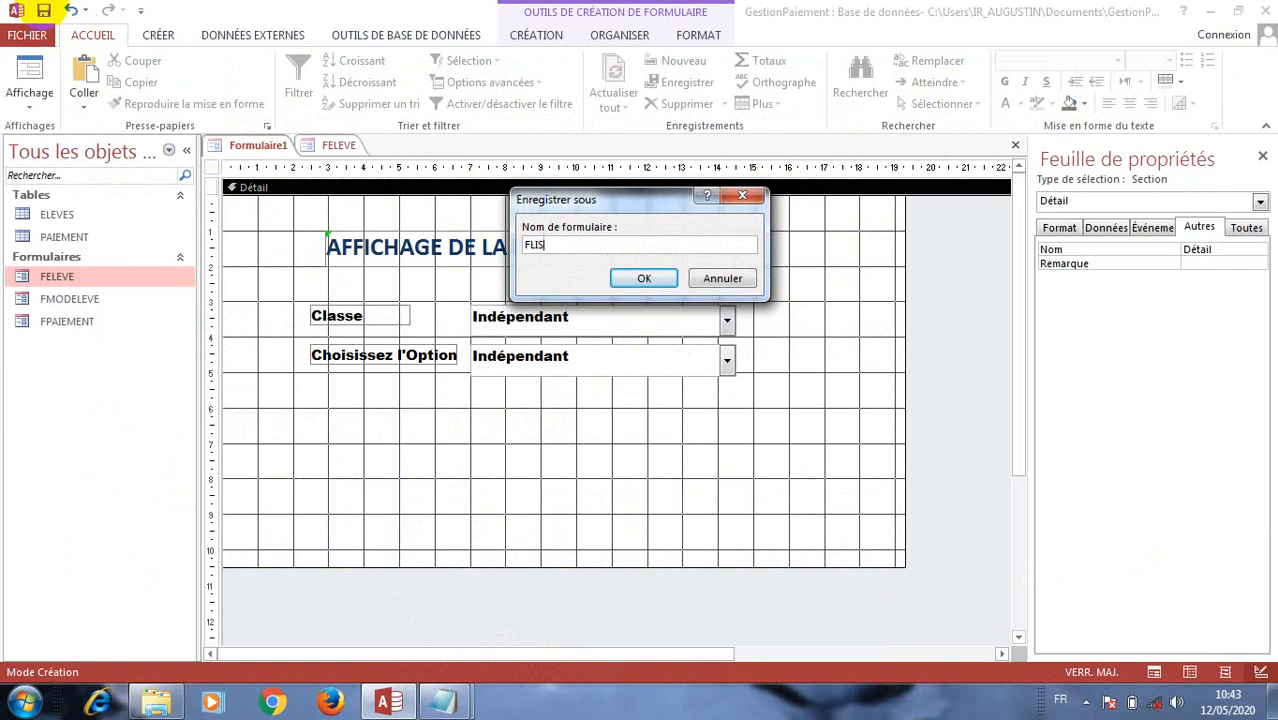
type("TEDS")
key("BackSpace")
key("BackSpace")
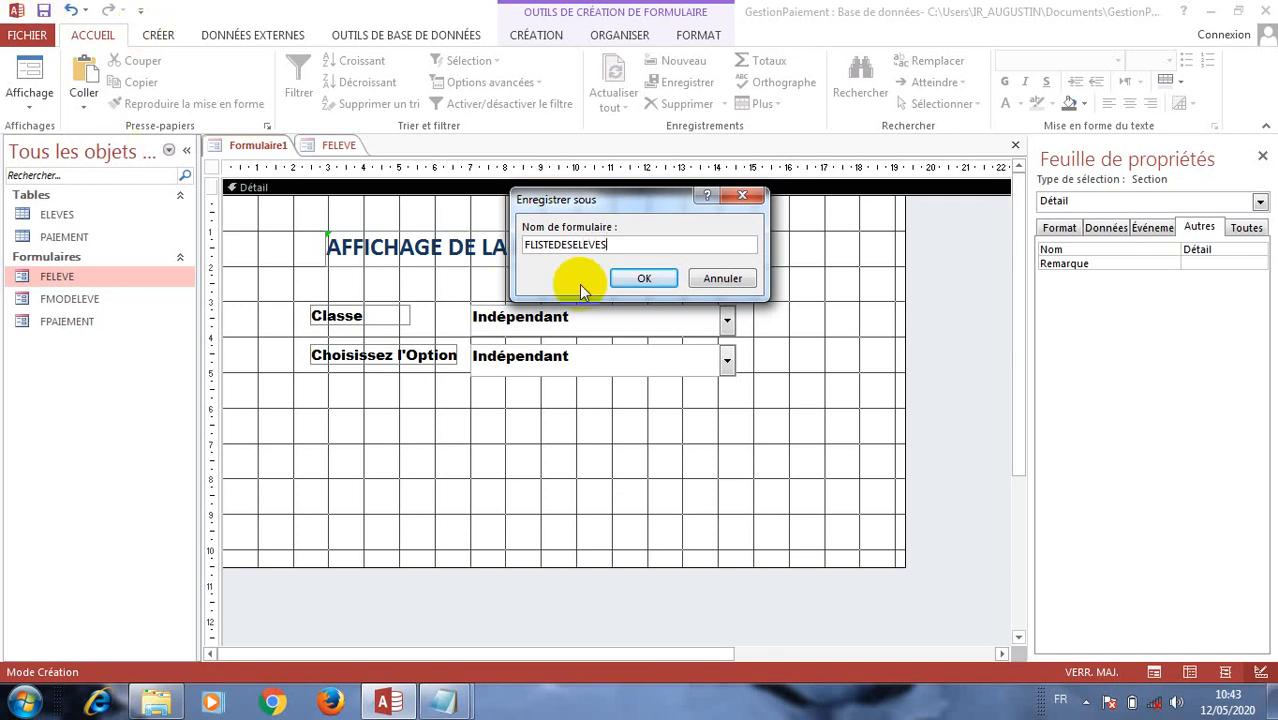
left_click(645, 279)
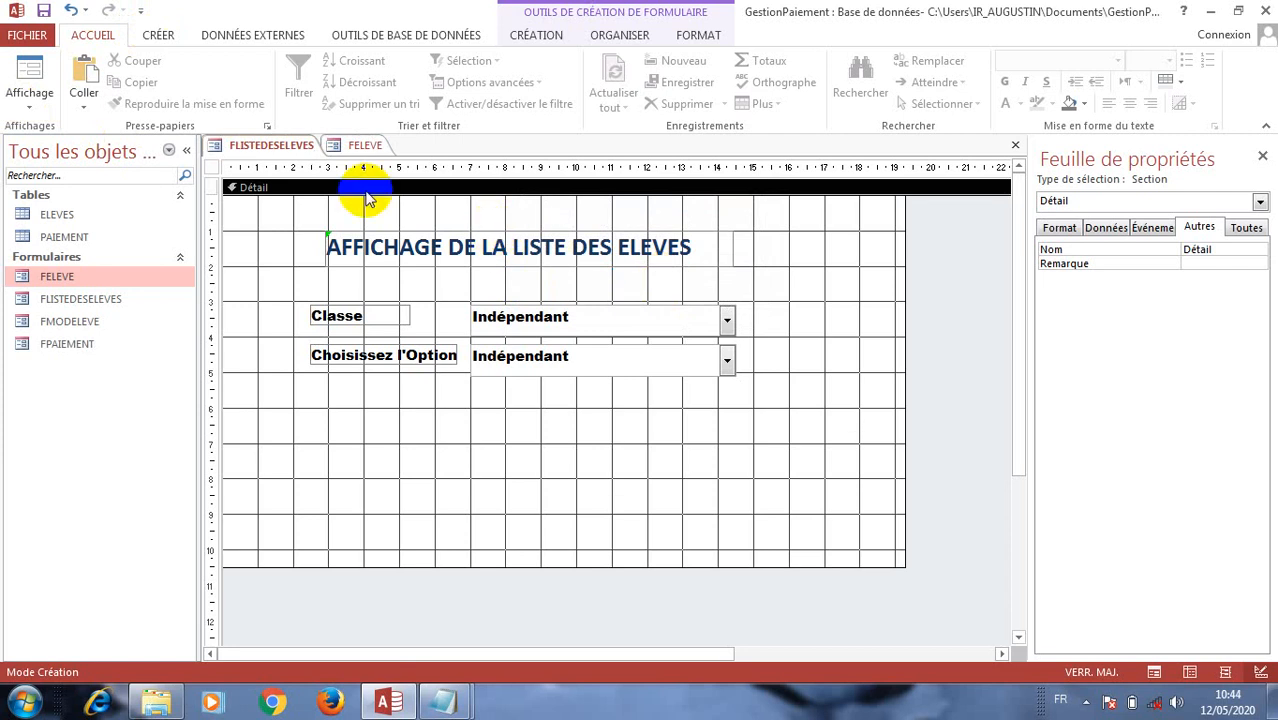
left_click(160, 40)
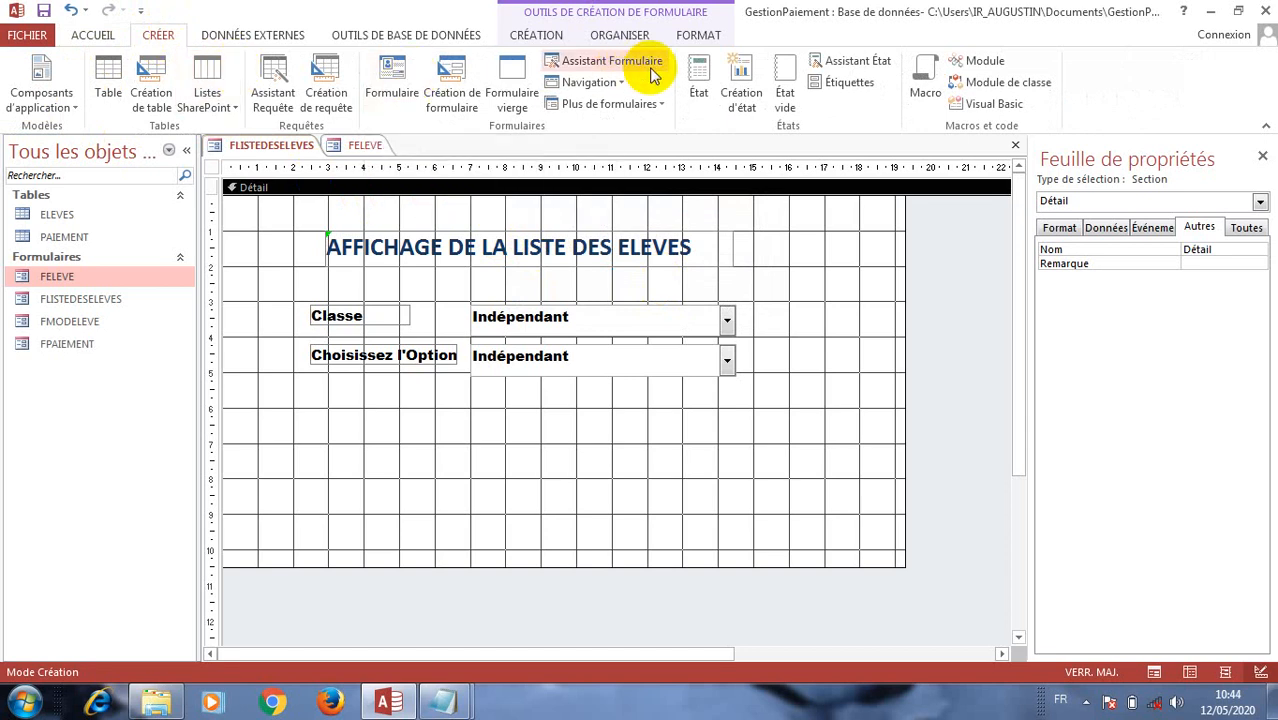
left_click(741, 90)
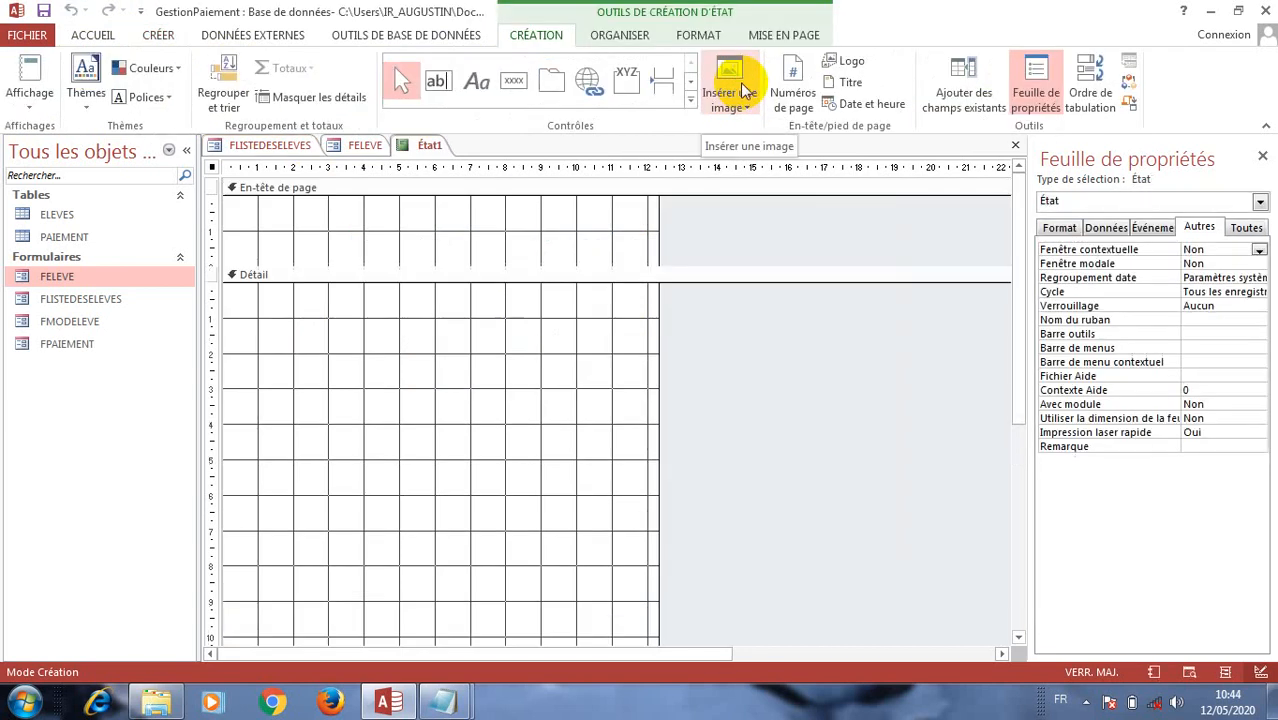
right_click(425, 148)
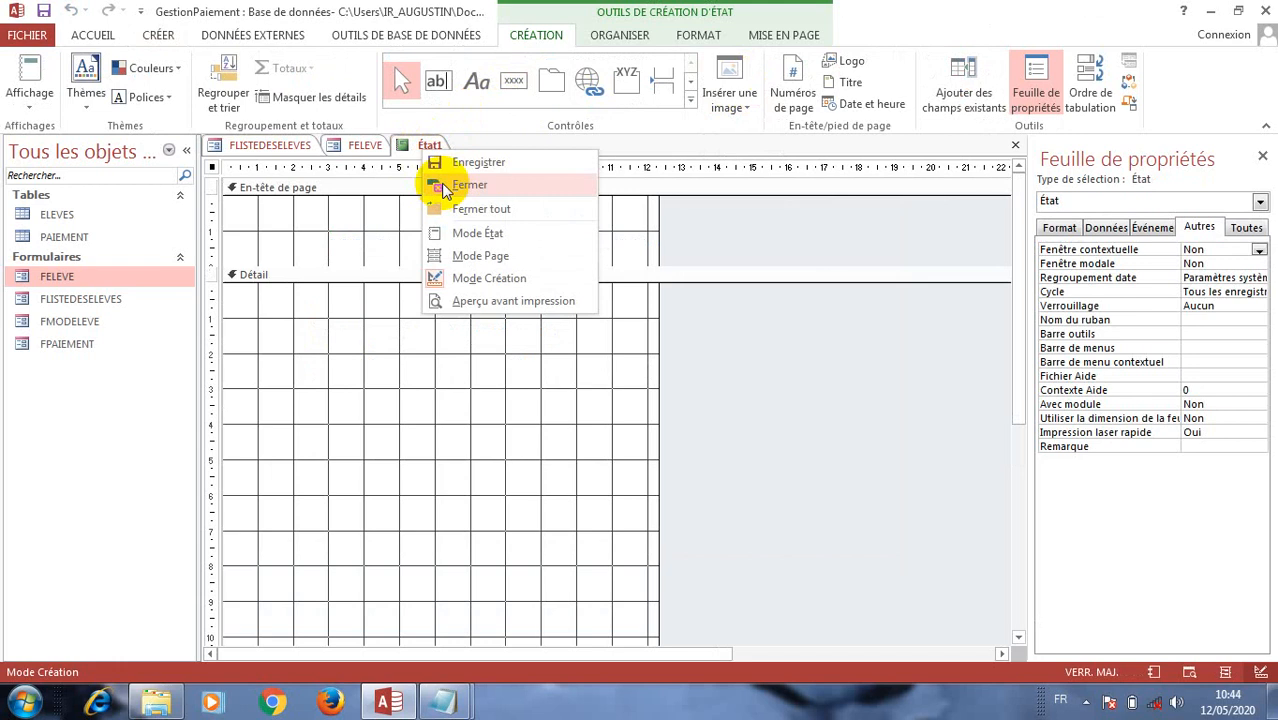
left_click(445, 186)
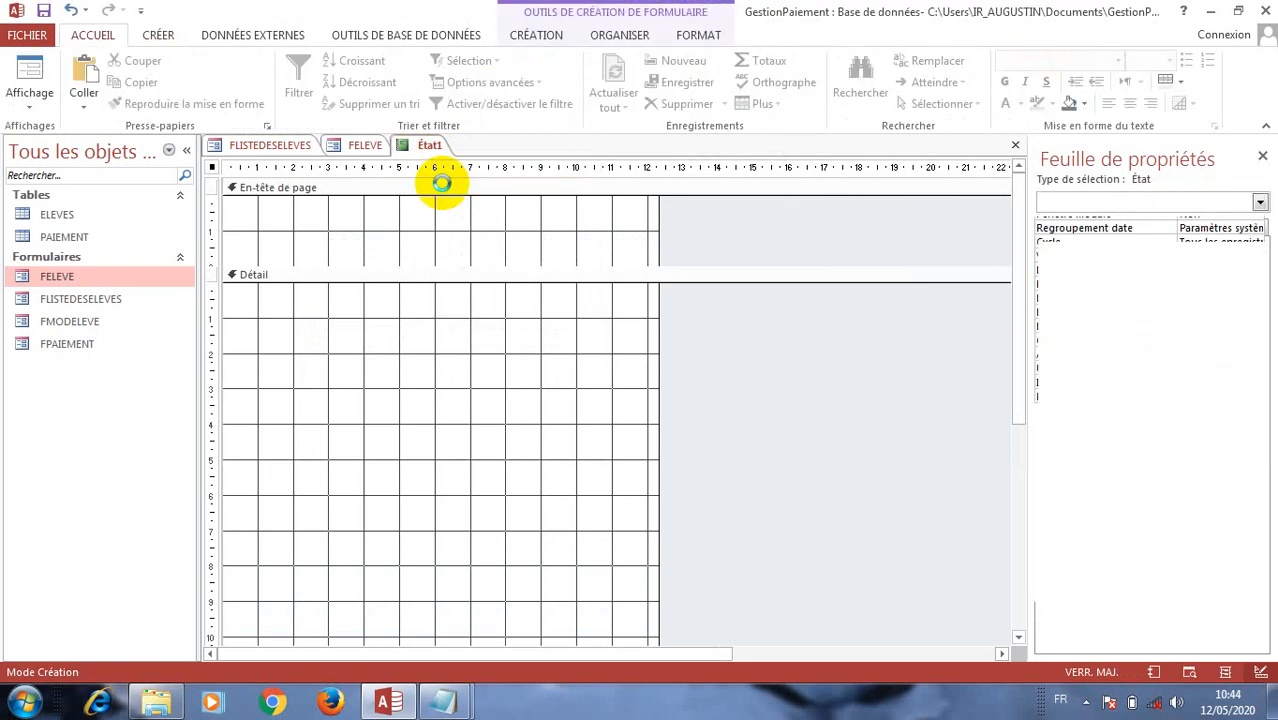
- Consult the affichetuto notes in Notepad again for the stage that follows the form, and return to Access
left_click(443, 703)
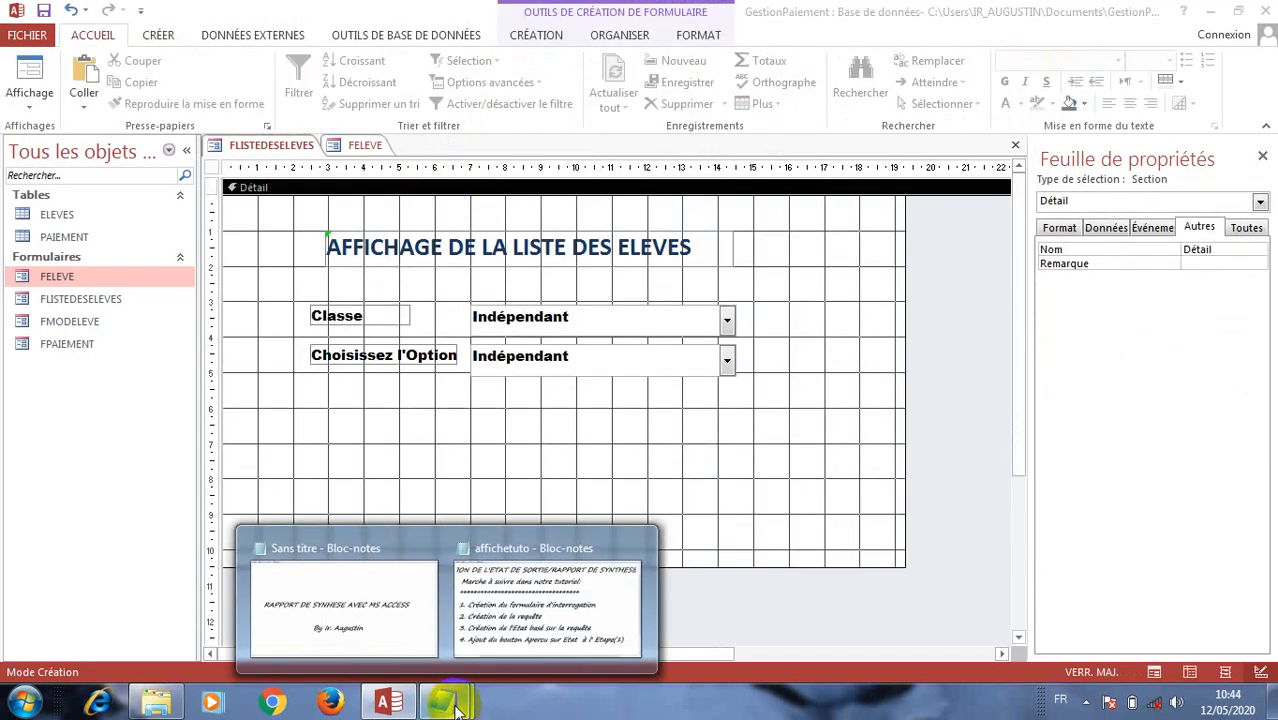
left_click(465, 608)
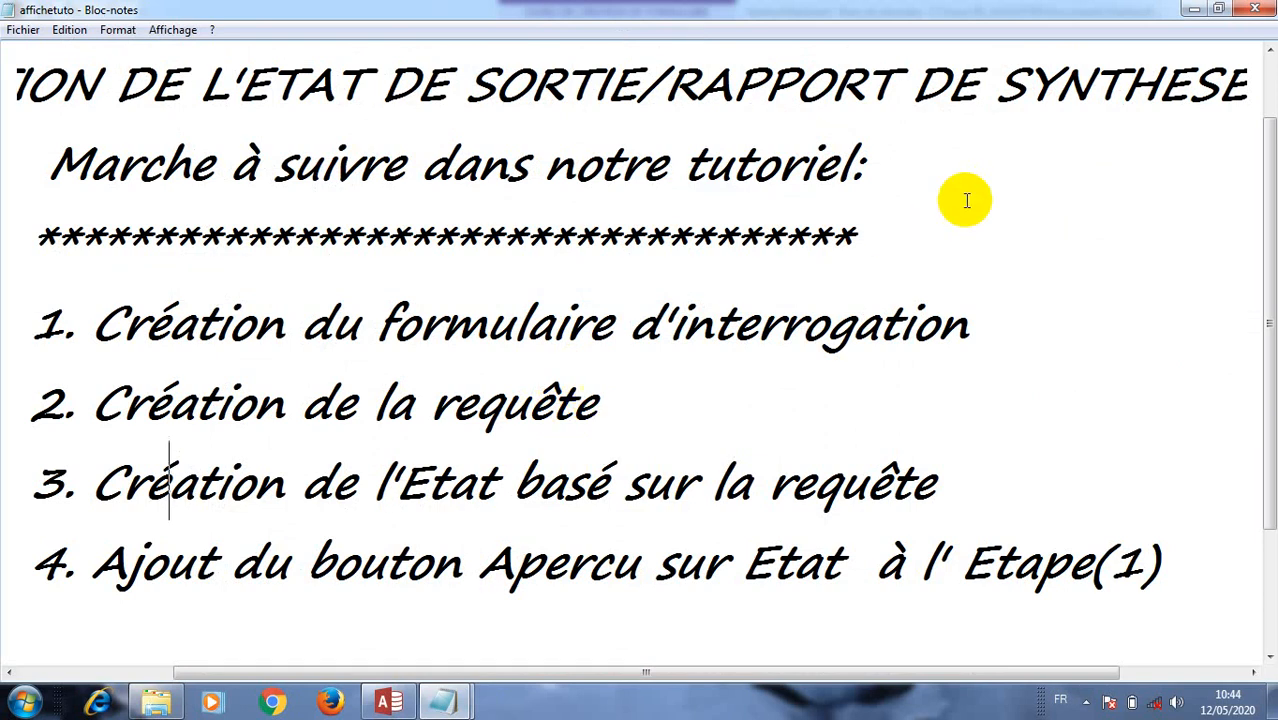
left_click(1194, 10)
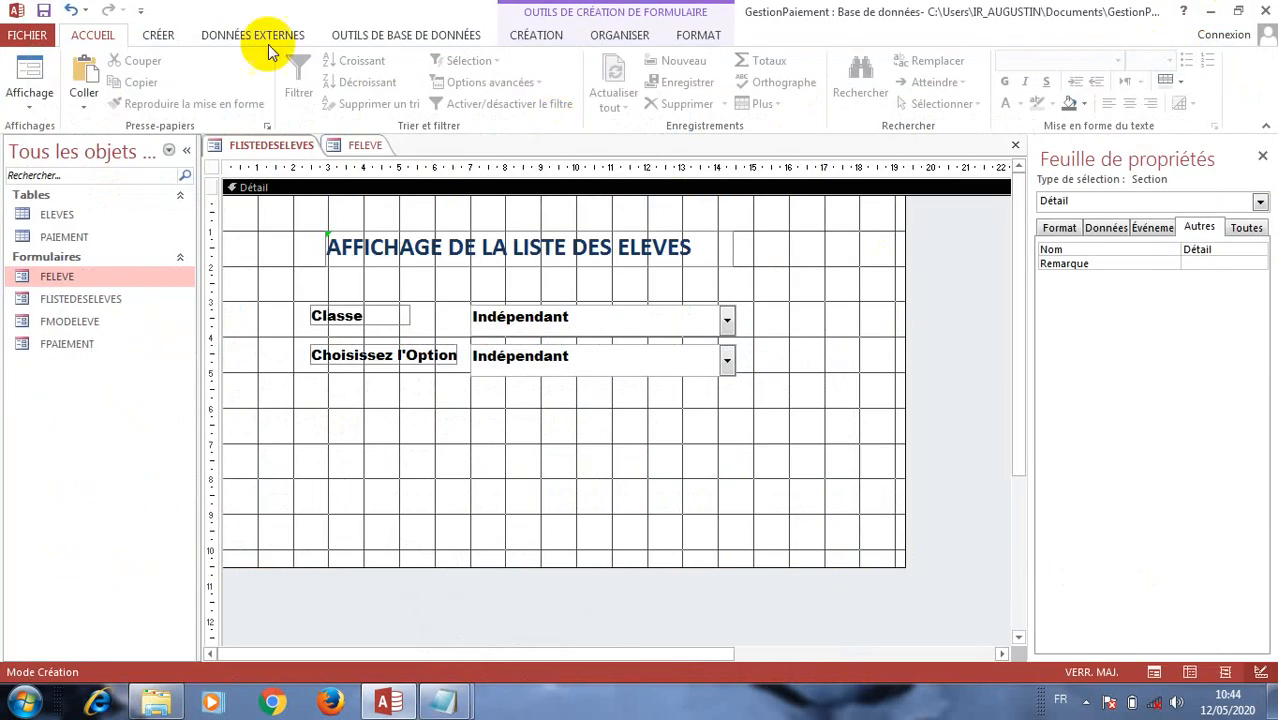
- Create a new query in design mode with the ELEVES table as its source
left_click(155, 33)
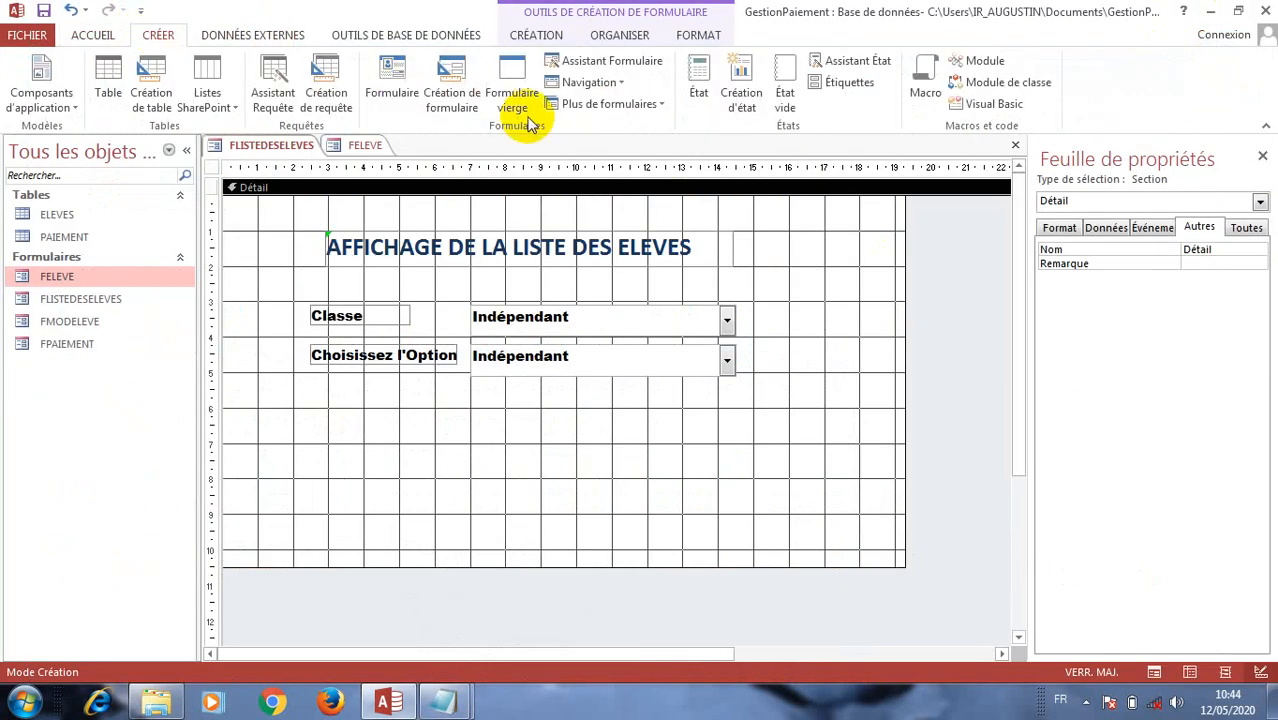
left_click(327, 100)
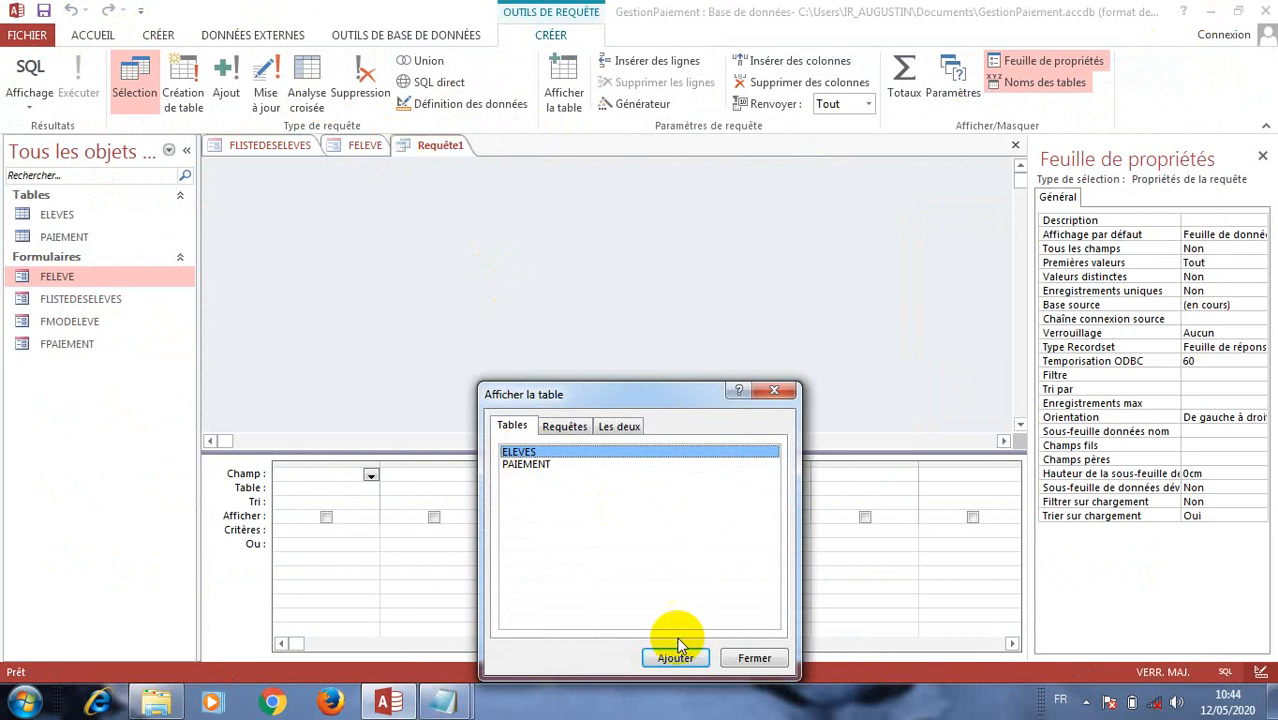
left_click_drag(645, 398, 635, 304)
left_click(662, 564)
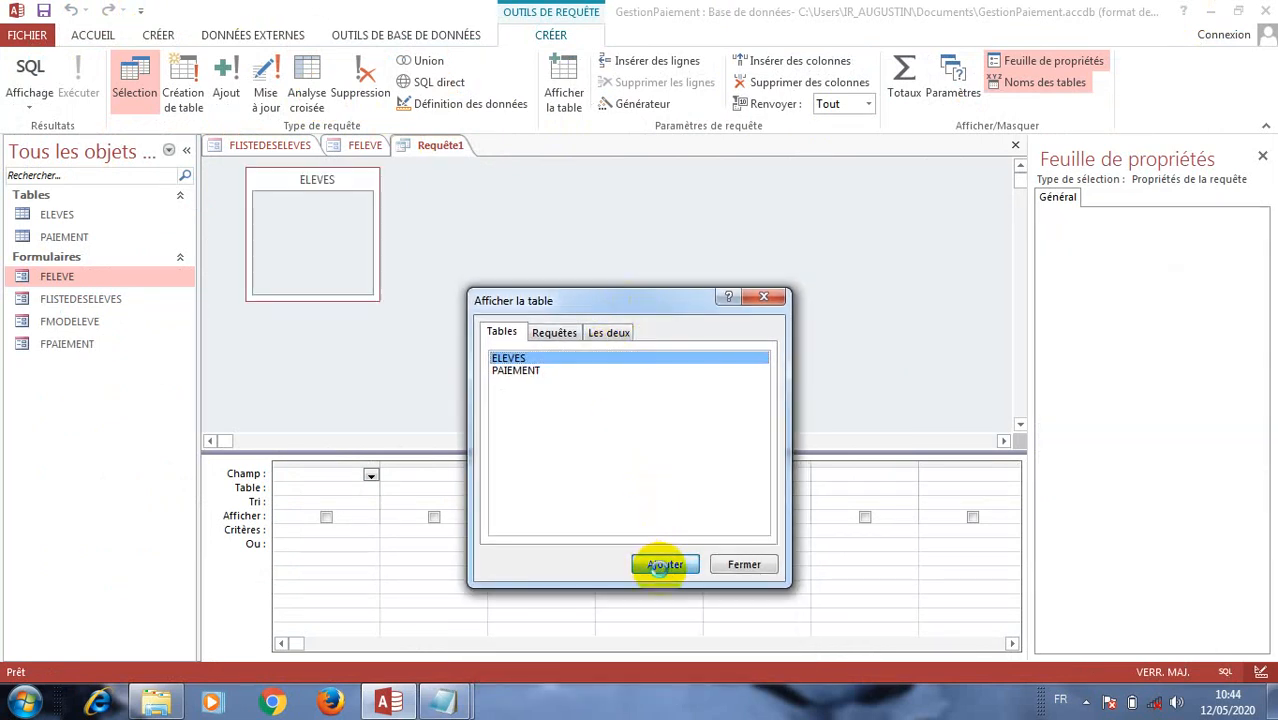
left_click(745, 566)
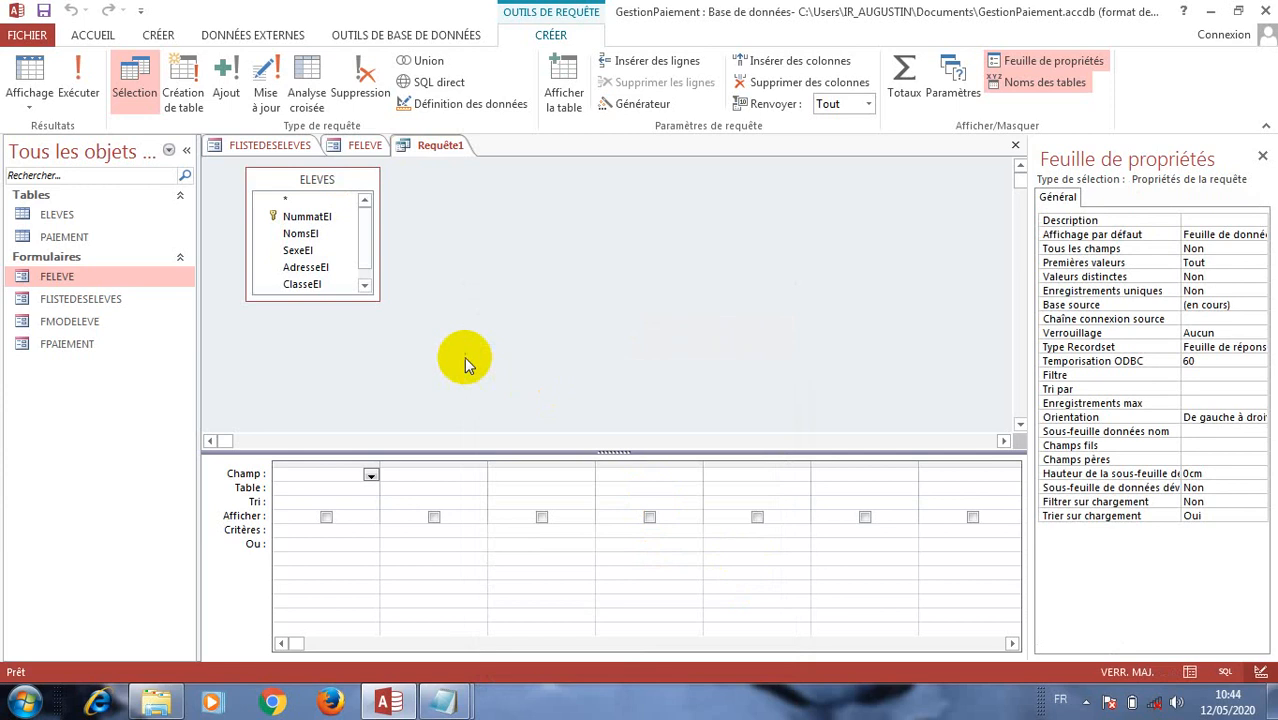
- Add the ELEVES fields NummatEl, NomsEl, SexeEl, AdresseEl, ClasseEl and OptionEl to the query grid in that order
left_click_drag(330, 217, 328, 474)
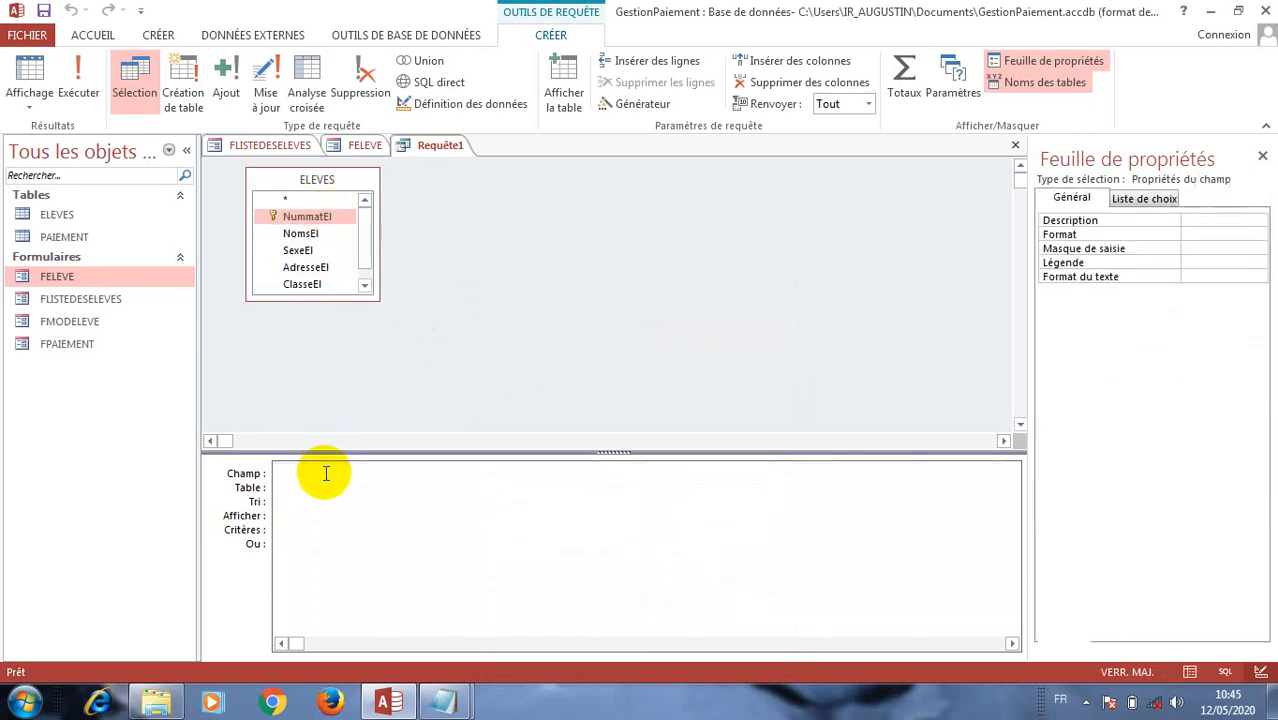
left_click(318, 233)
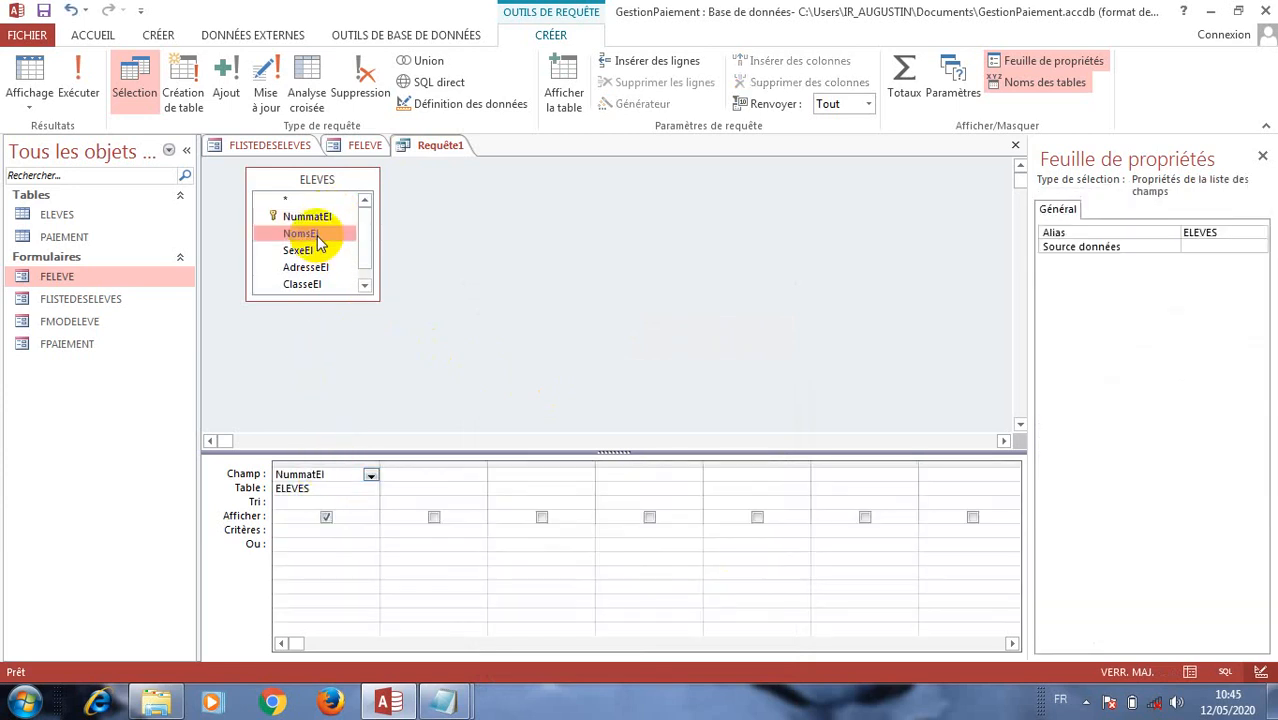
left_click_drag(318, 240, 434, 476)
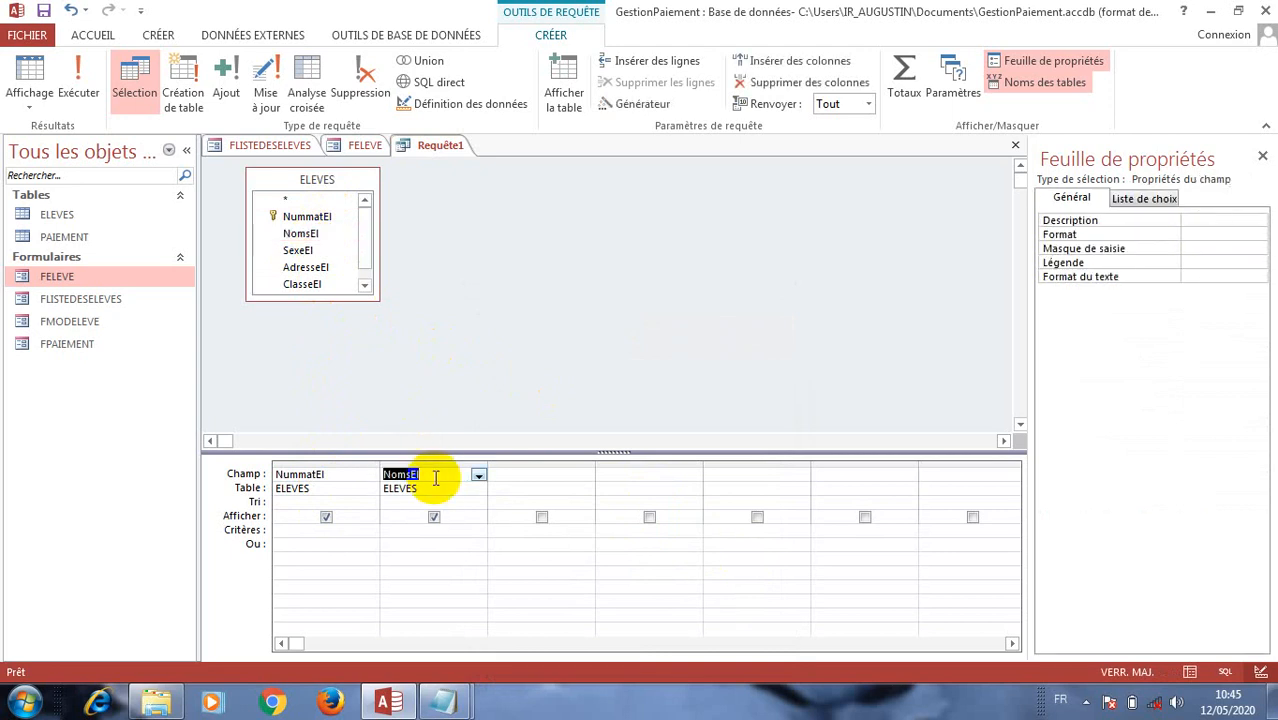
left_click_drag(325, 250, 536, 471)
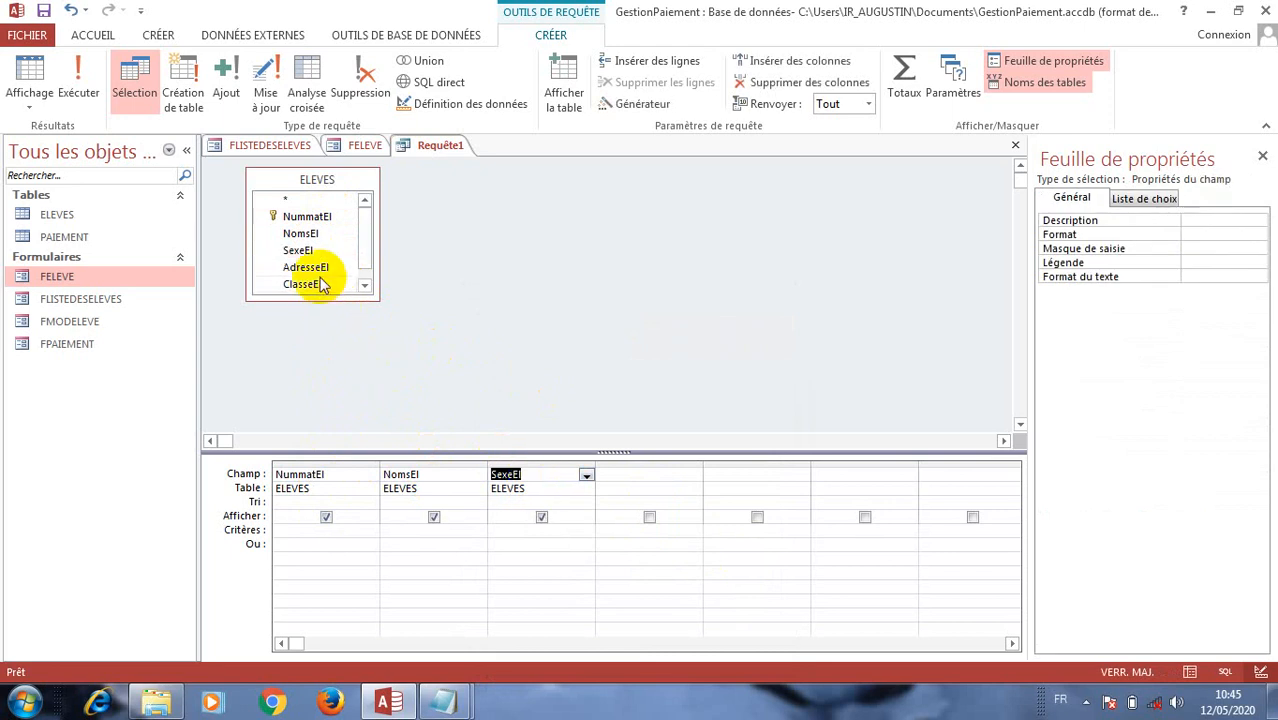
left_click_drag(627, 443, 643, 474)
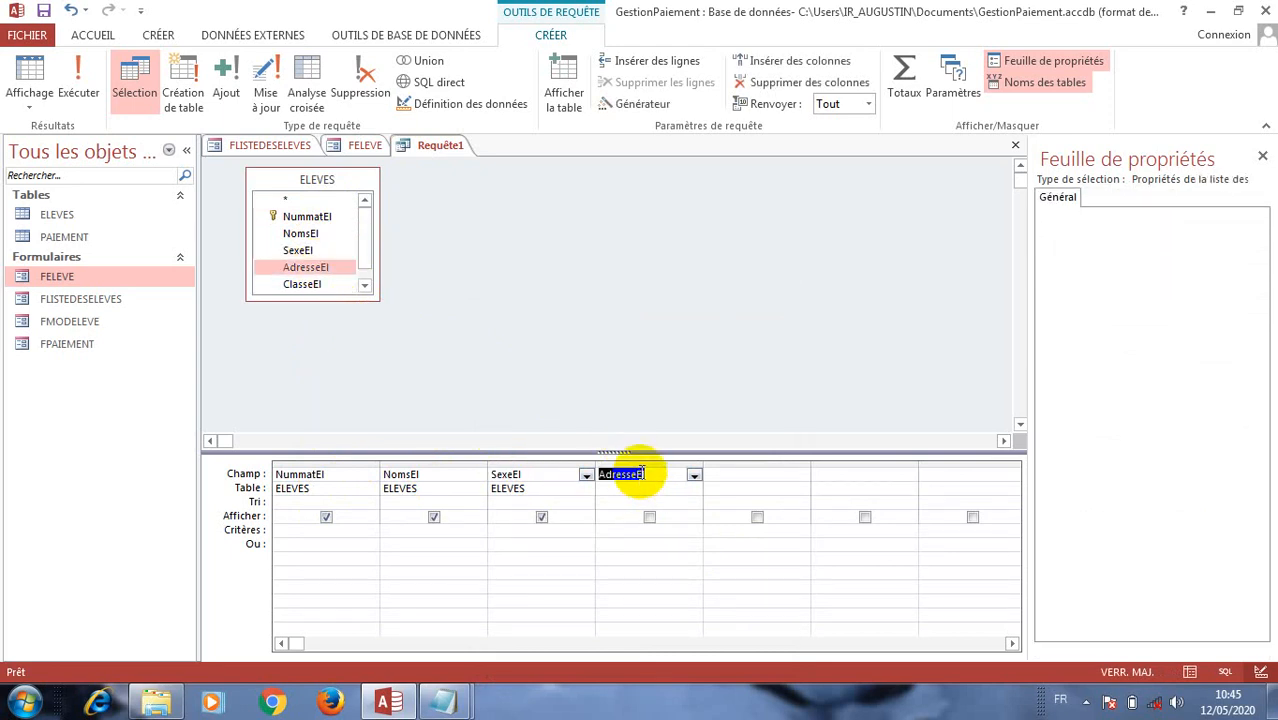
left_click(365, 287)
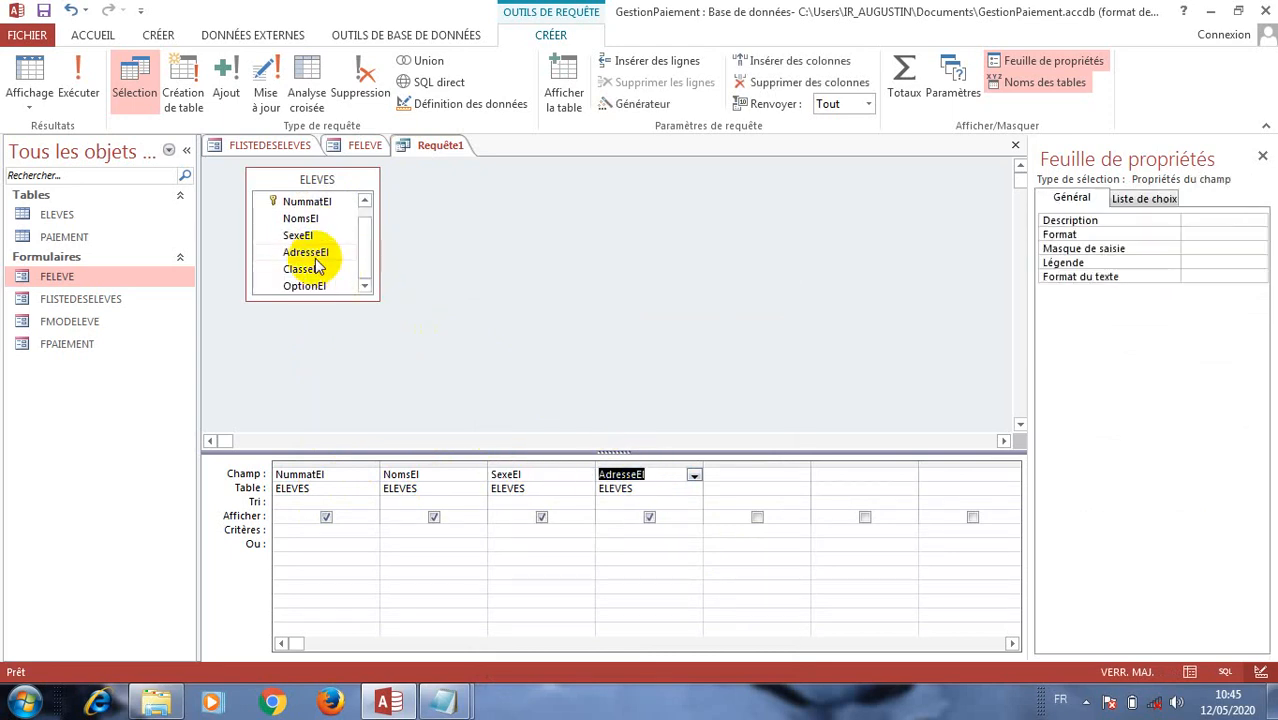
left_click_drag(310, 272, 771, 476)
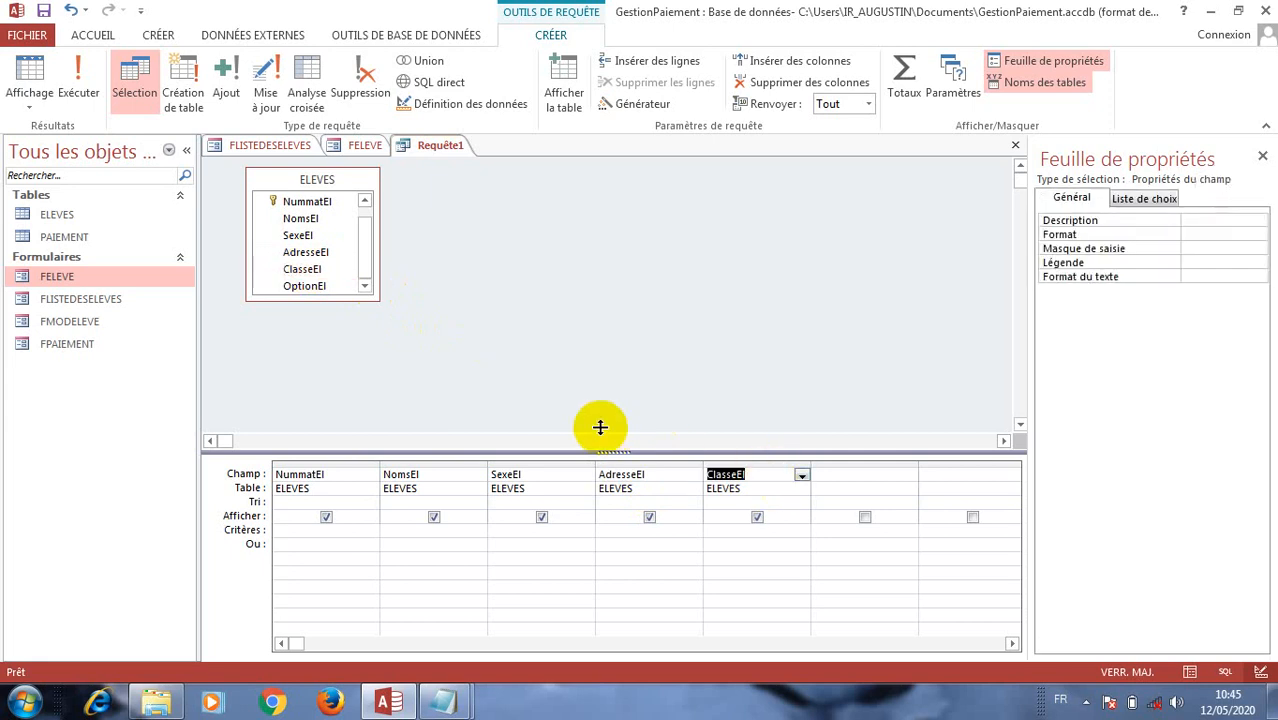
left_click(858, 476)
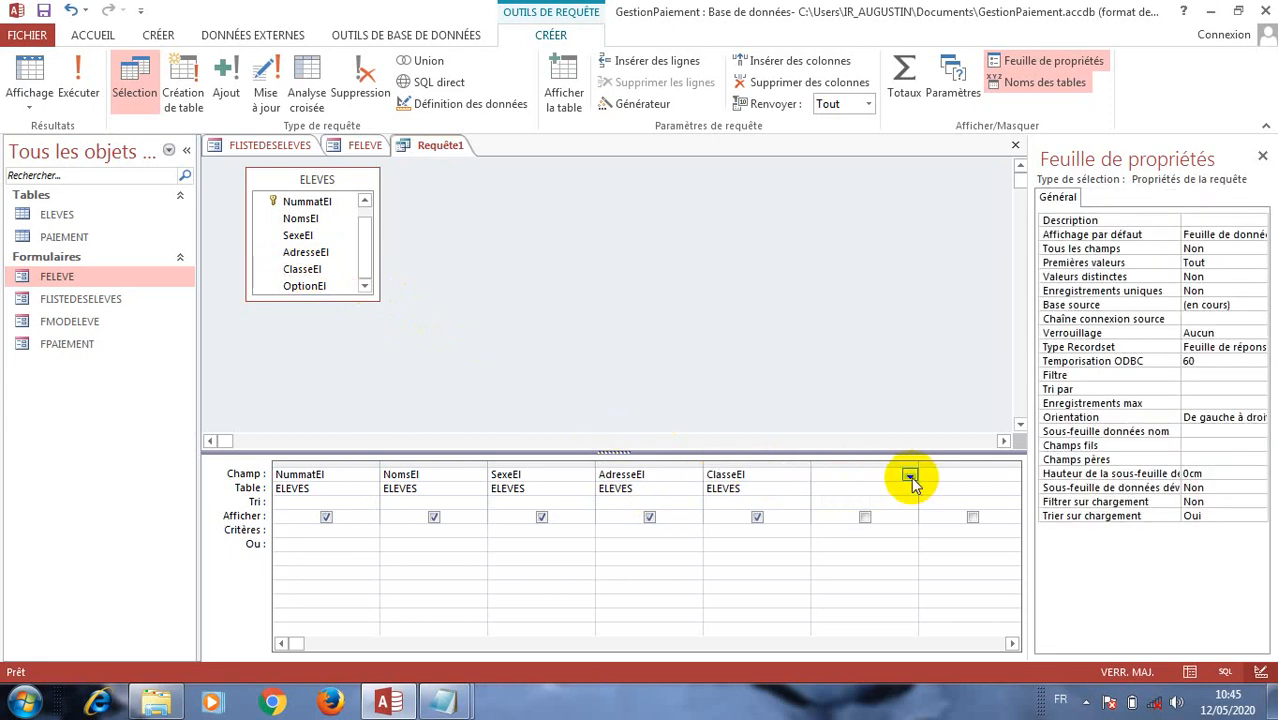
left_click(908, 476)
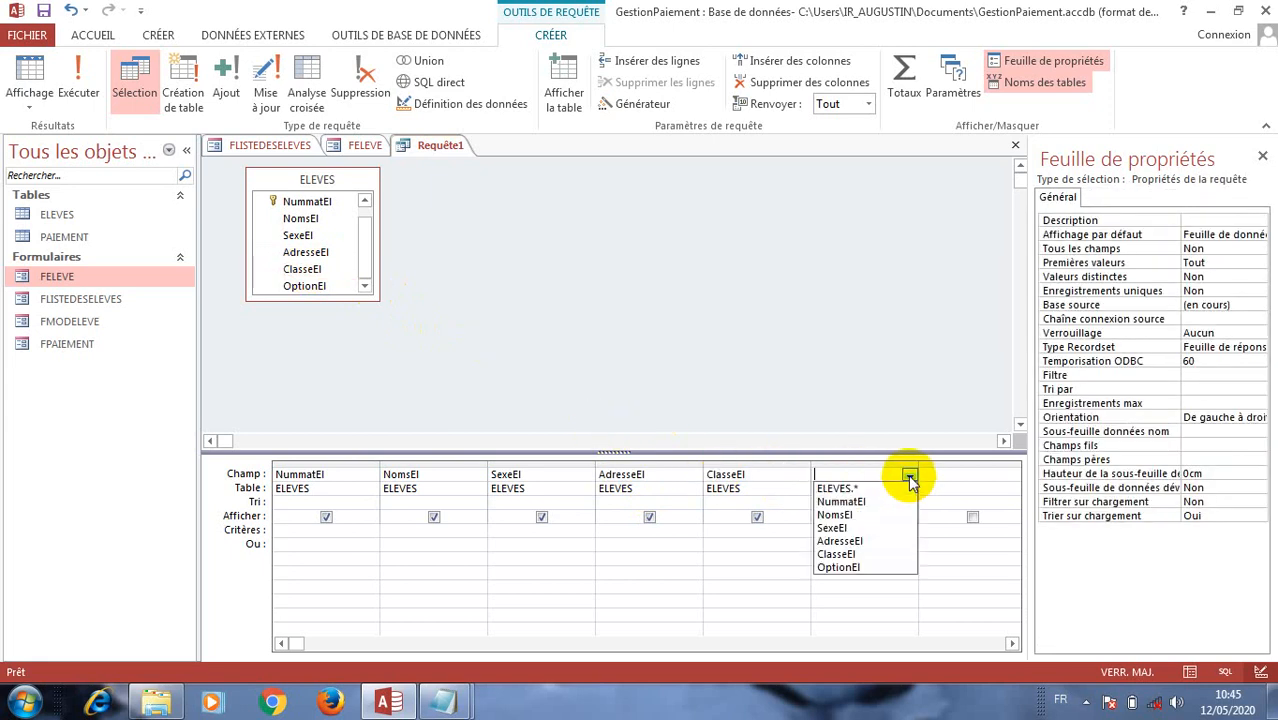
left_click(882, 566)
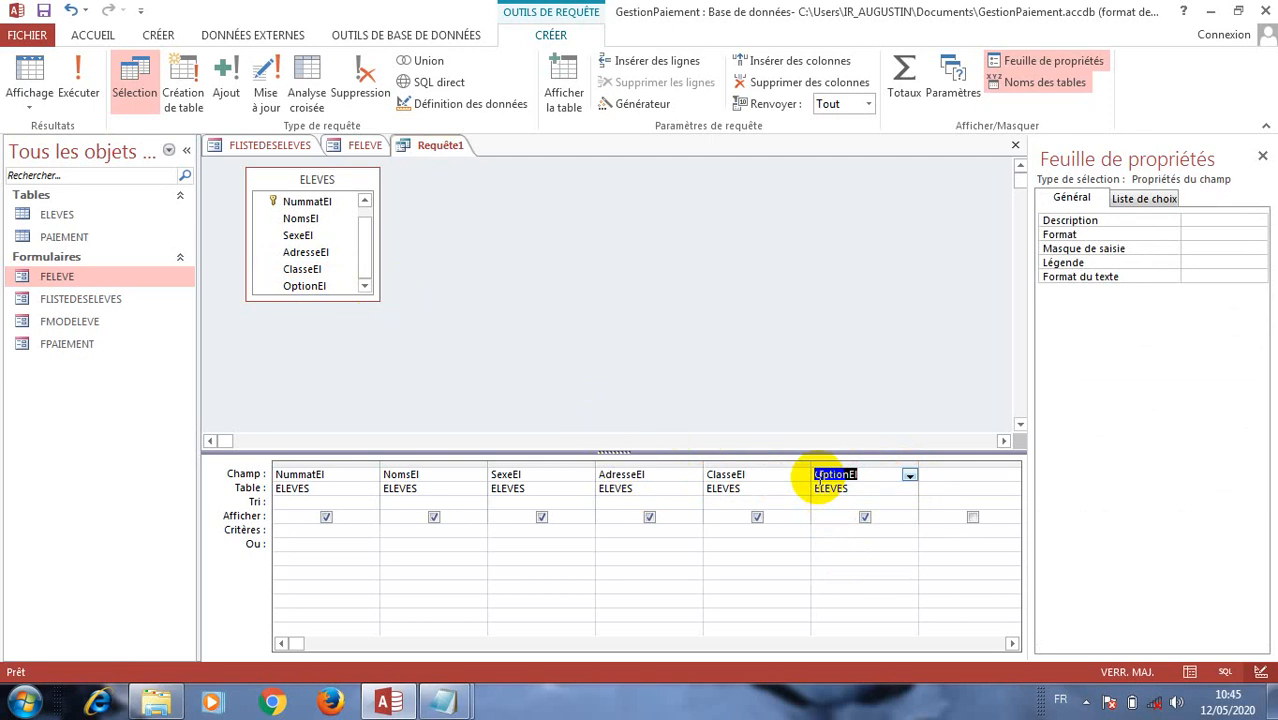
- Set the ClasseEl criterion with the Expression Builder to the classe control of the FLISTEDESELEVES form
left_click(723, 531)
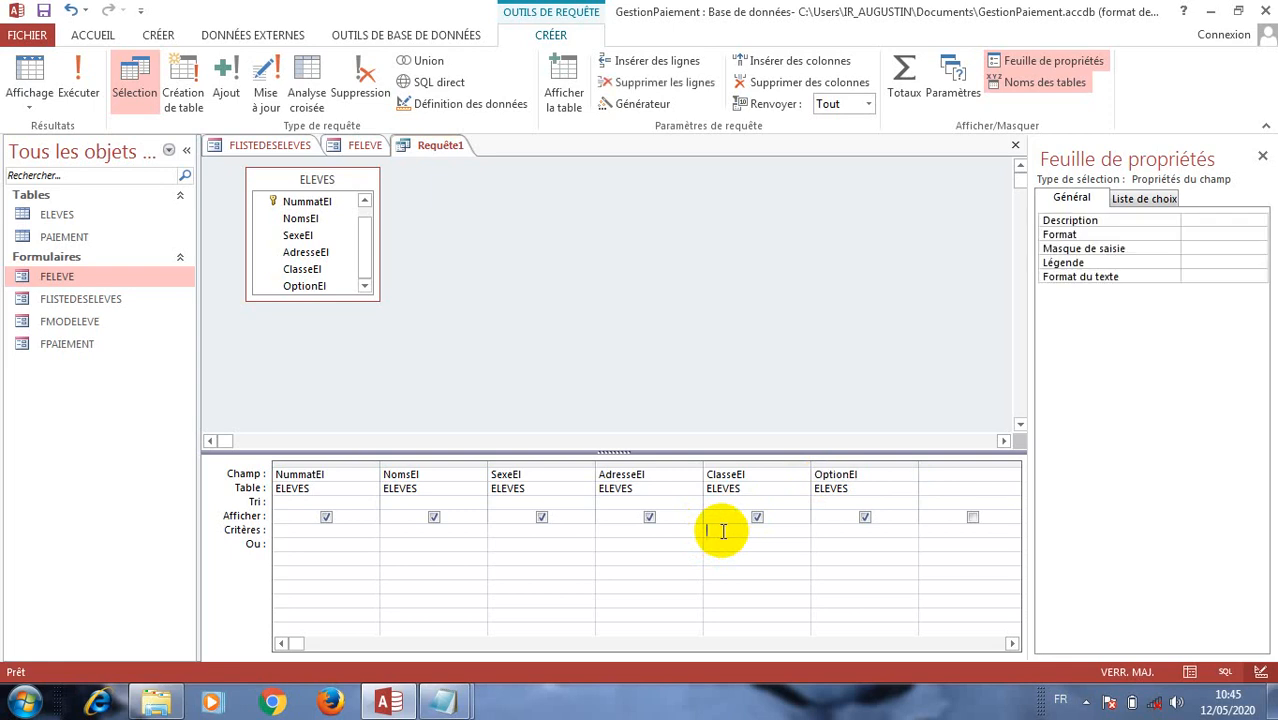
right_click(723, 531)
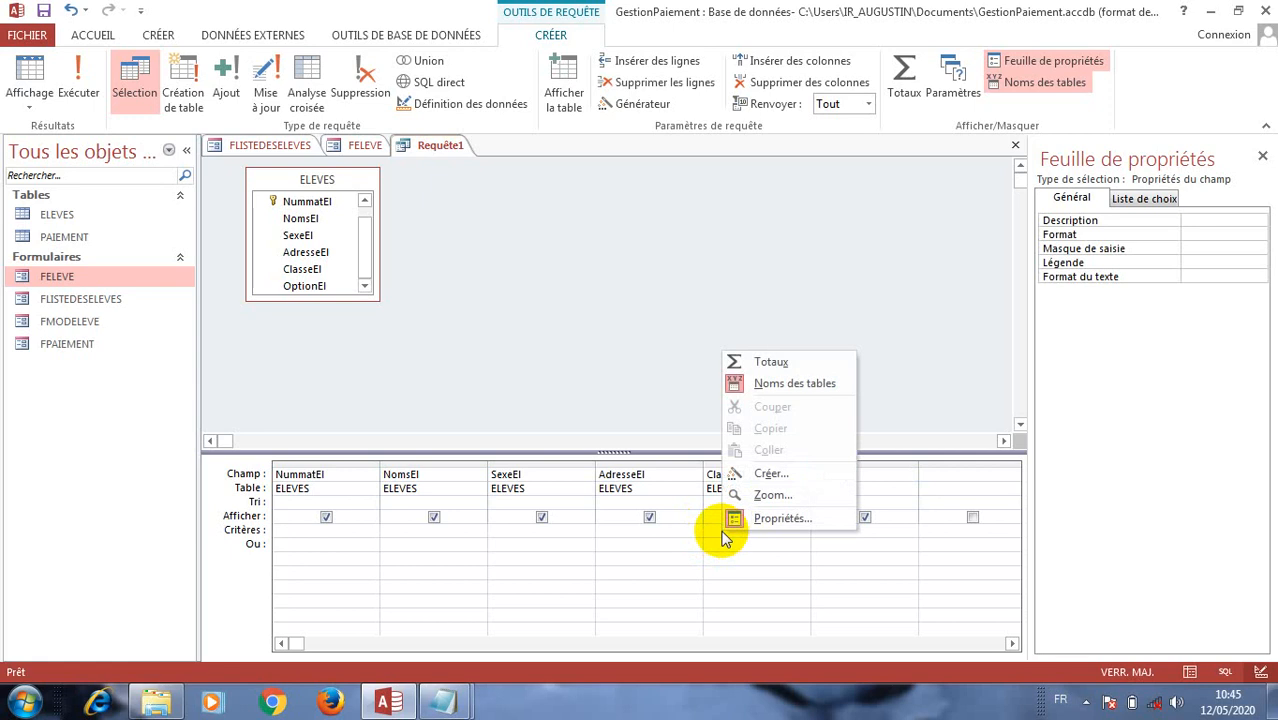
left_click(770, 474)
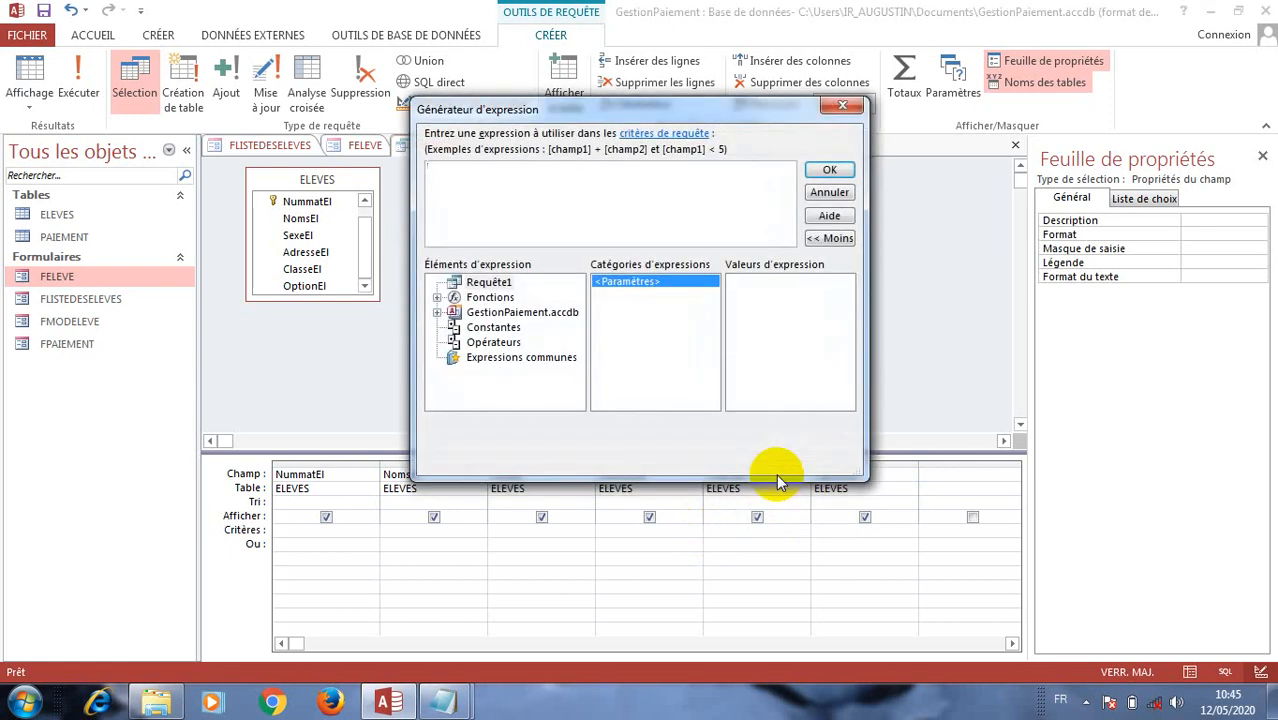
left_click(493, 313)
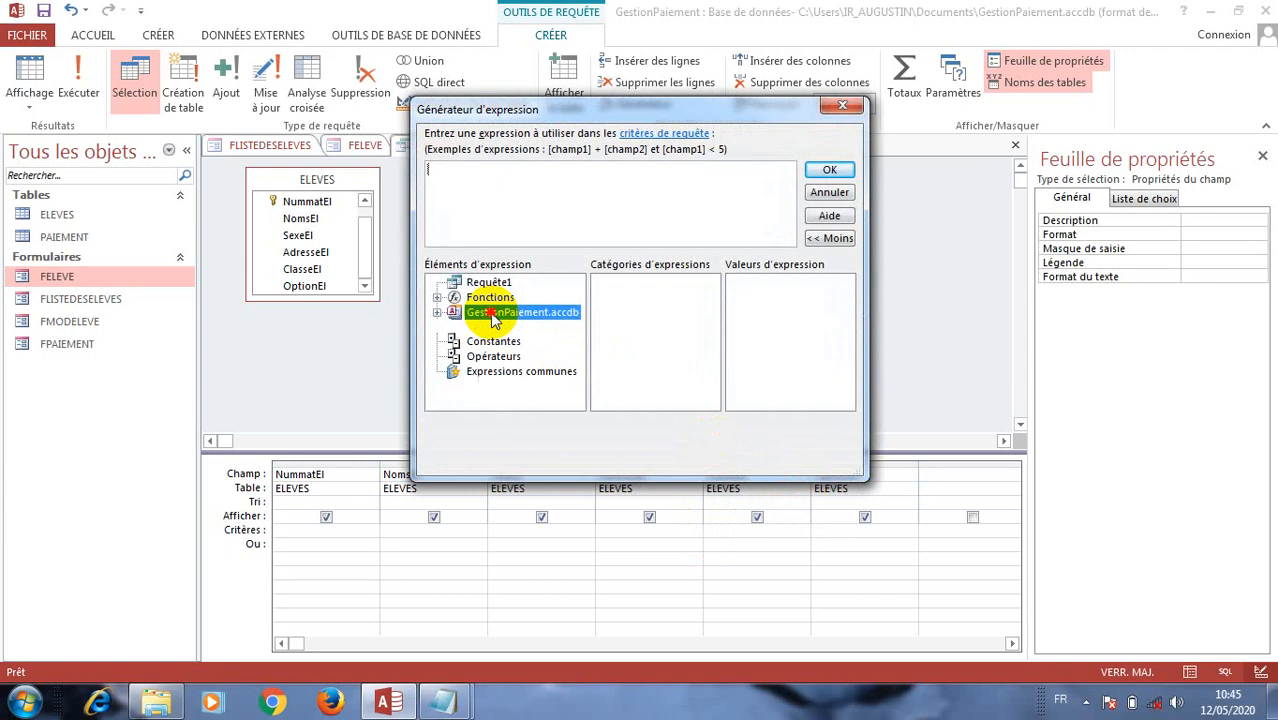
double_click(493, 315)
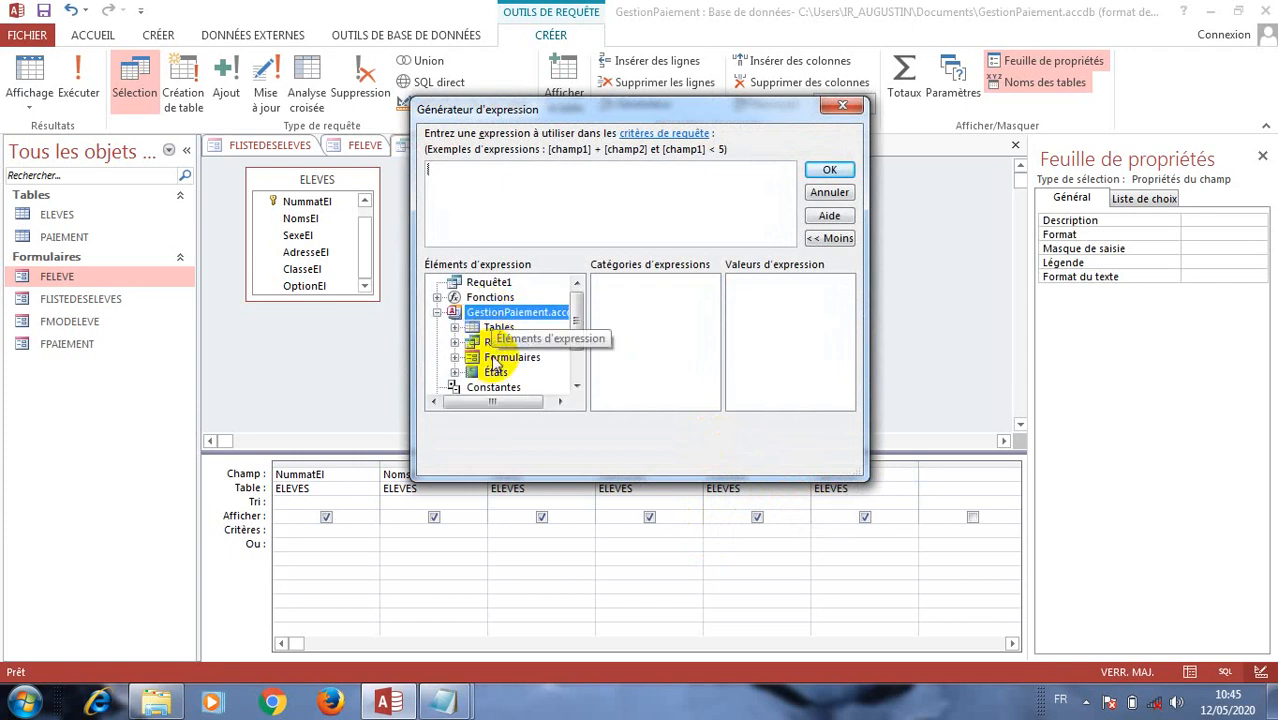
double_click(496, 358)
left_click_drag(579, 320, 582, 345)
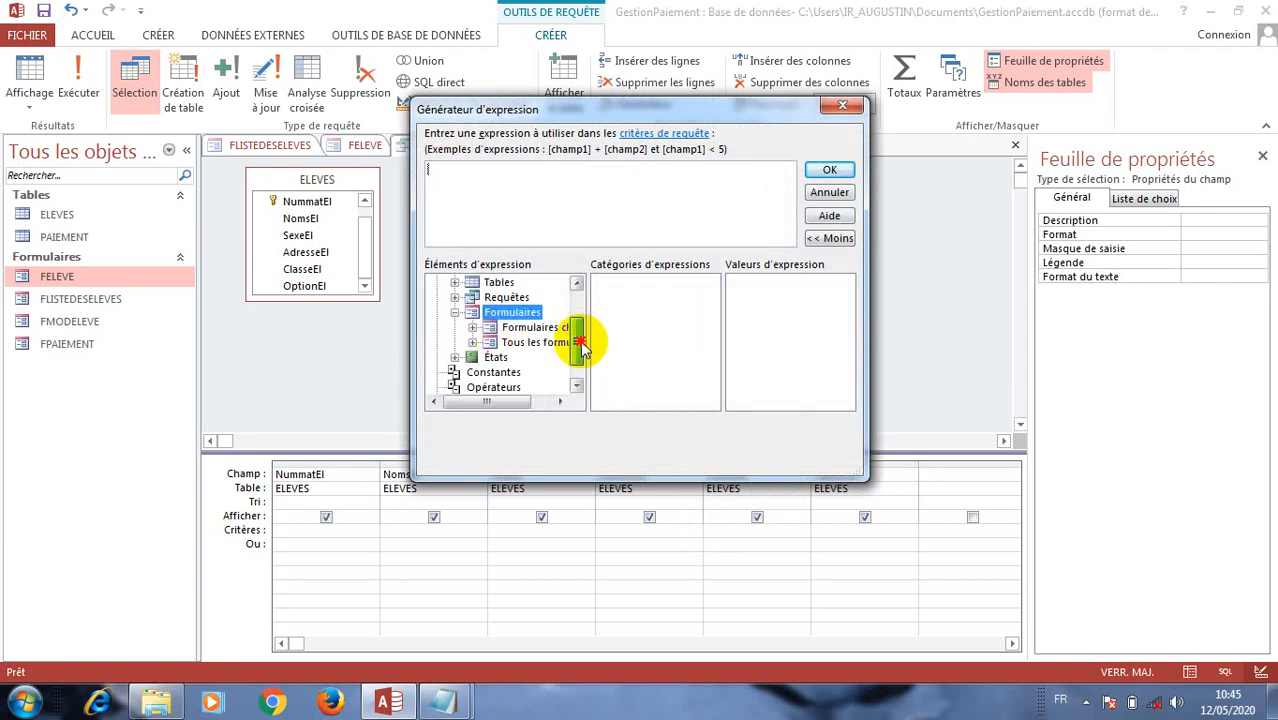
double_click(527, 344)
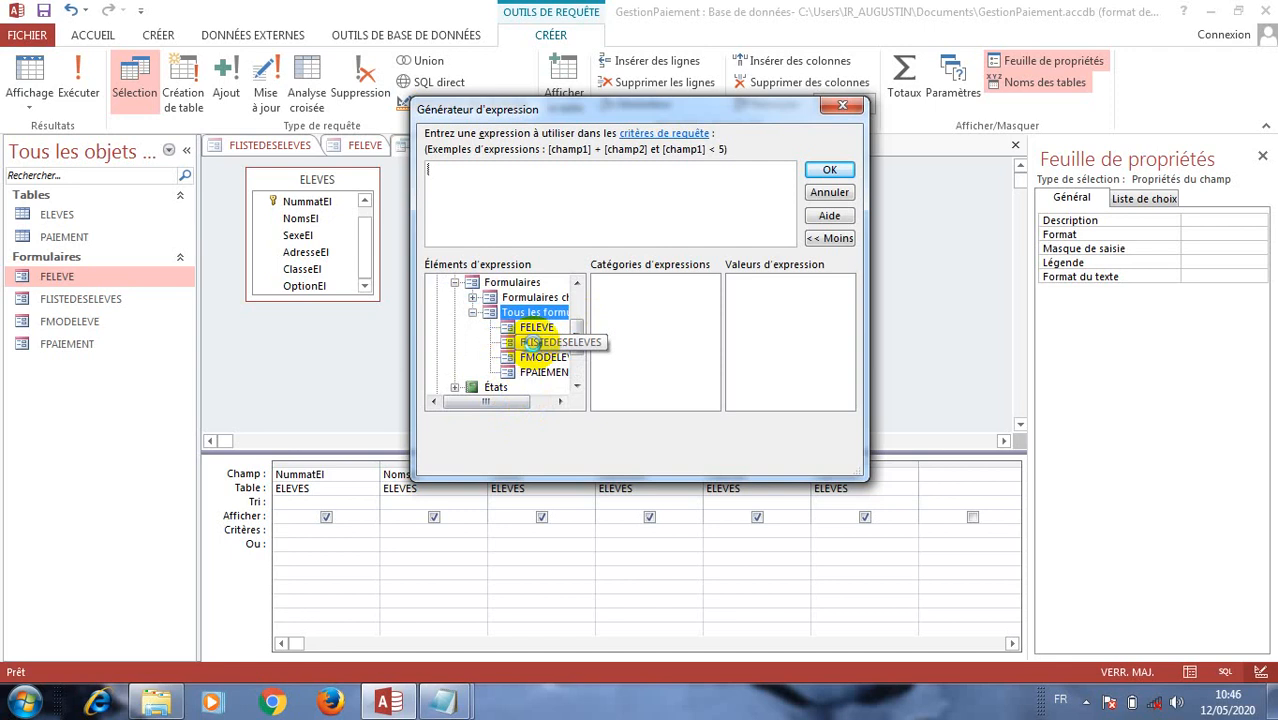
left_click(532, 343)
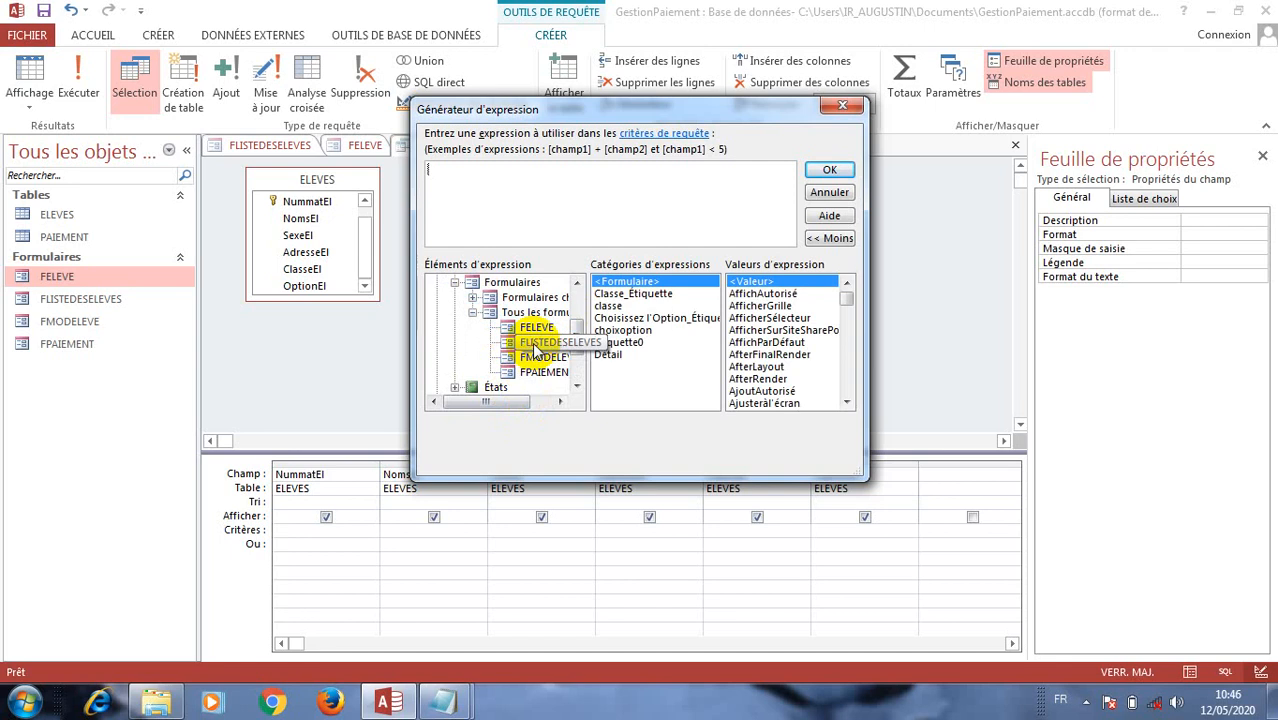
left_click(612, 306)
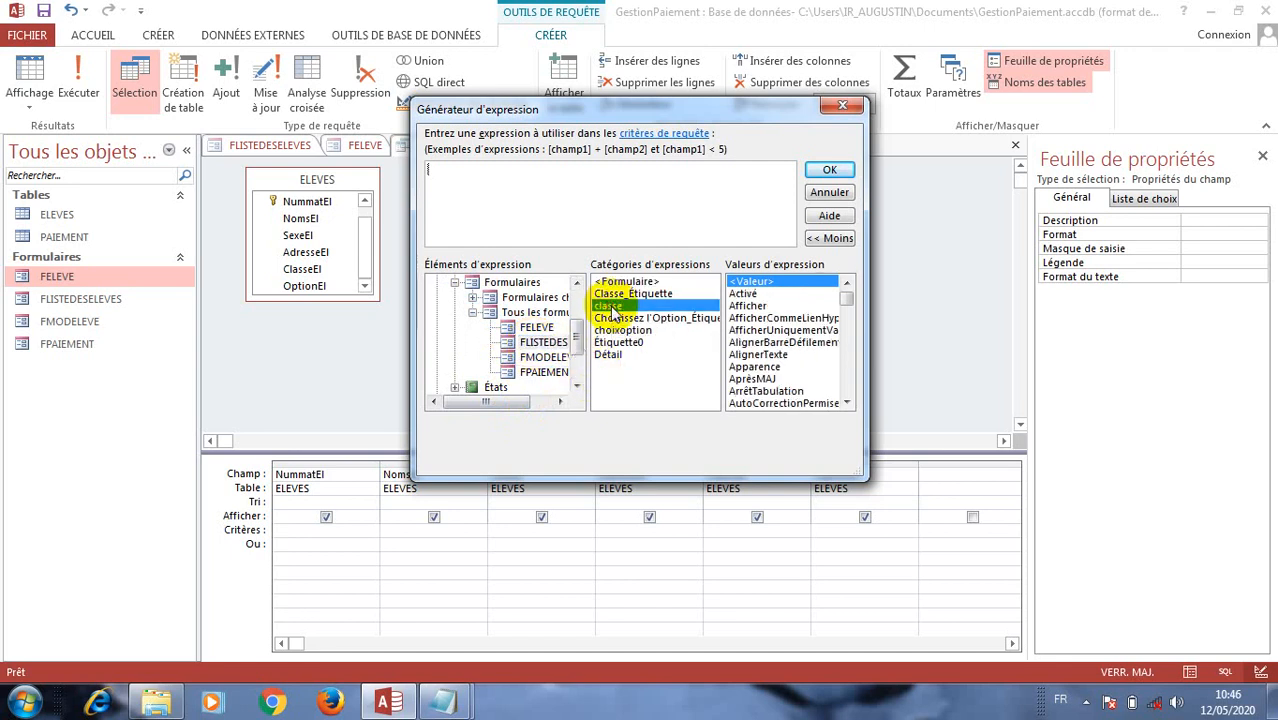
double_click(610, 306)
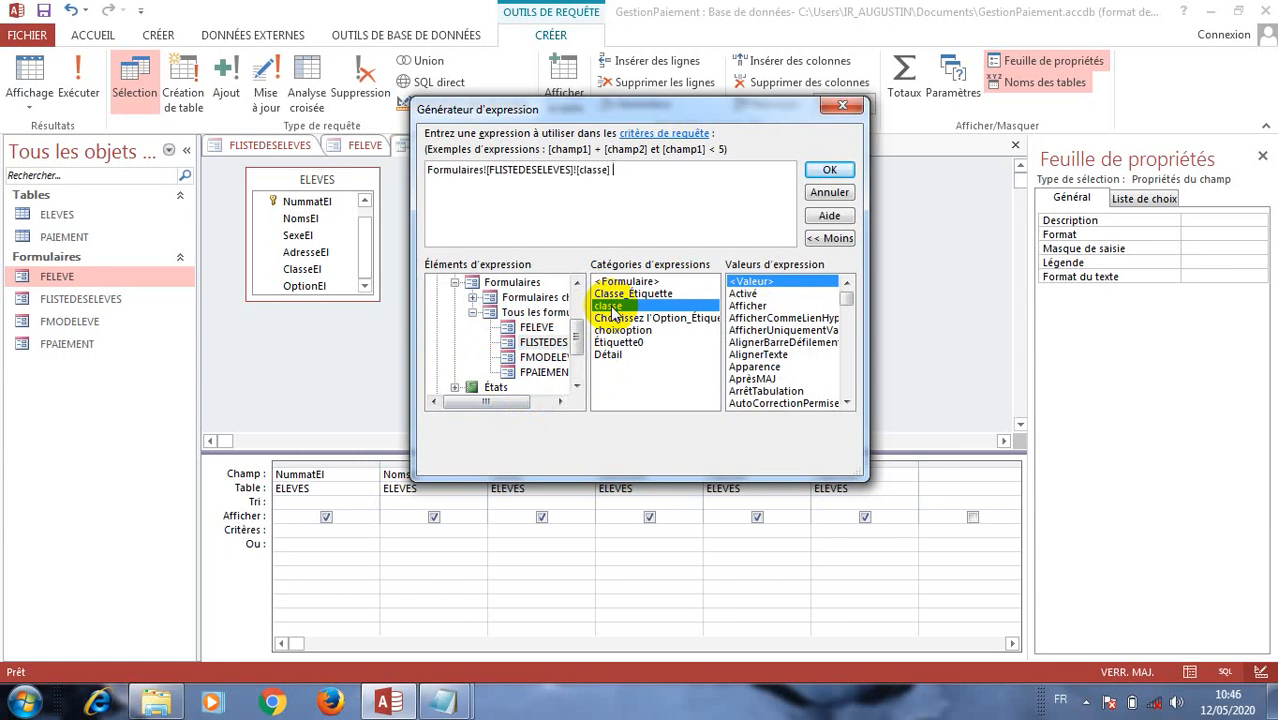
left_click(830, 172)
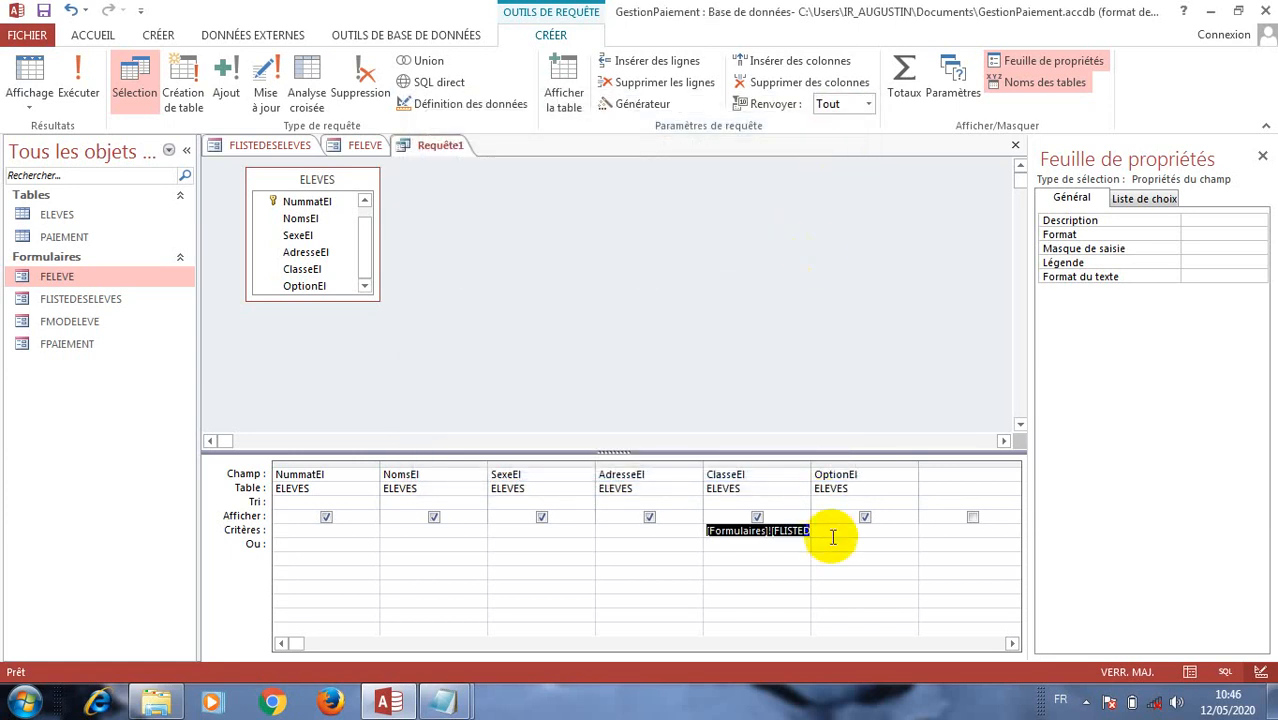
- Build the OptionEl criterion in the Expression Builder so it refers to the choixoption control of the FLISTEDESELEVES form
left_click(843, 531)
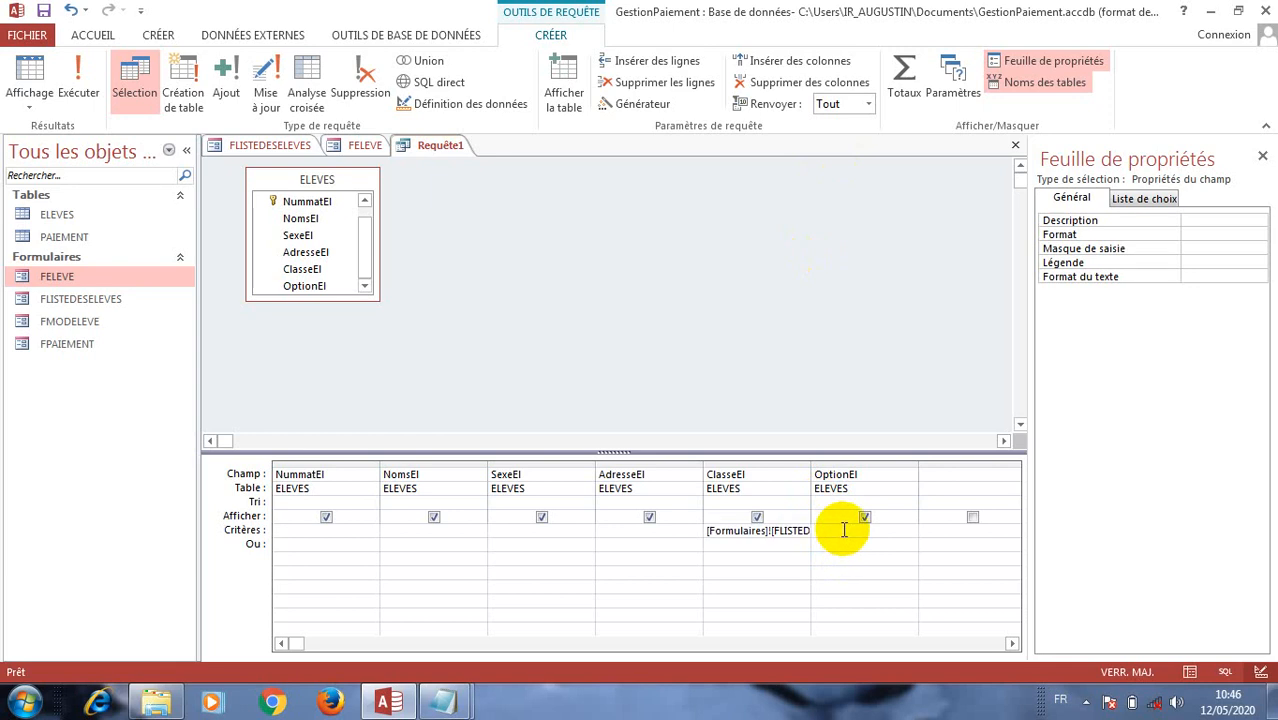
right_click(843, 531)
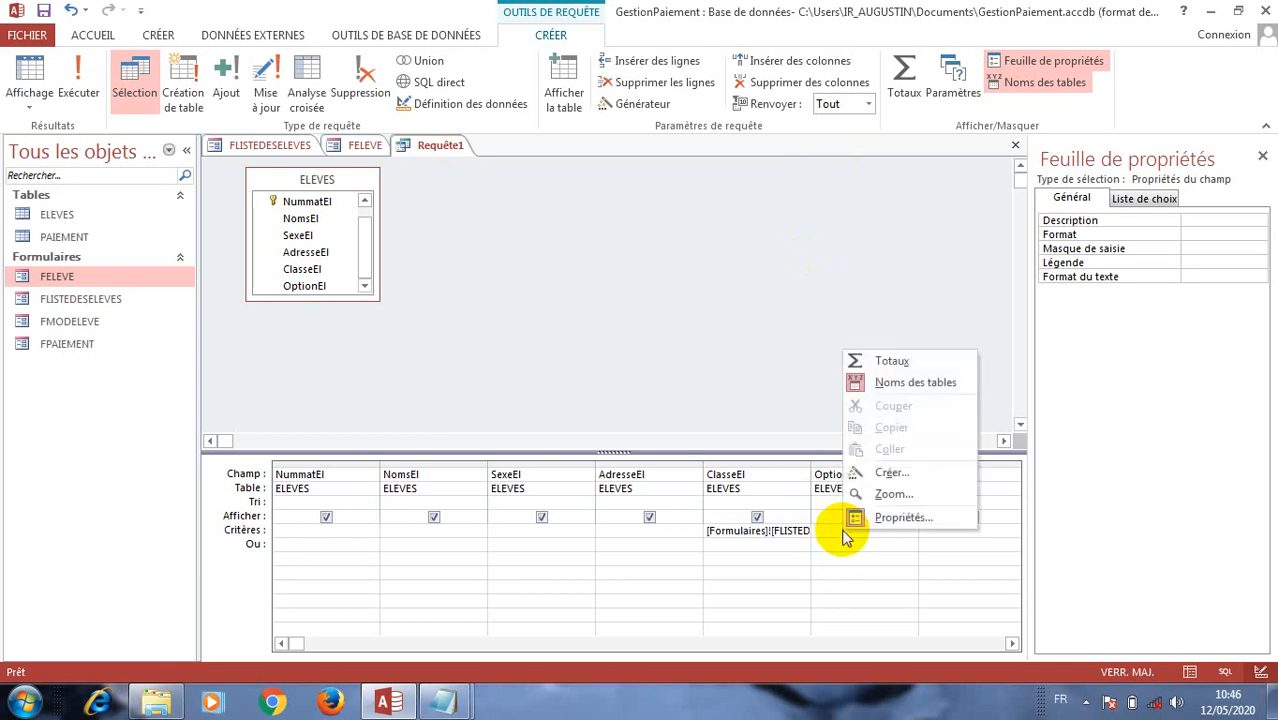
left_click(884, 473)
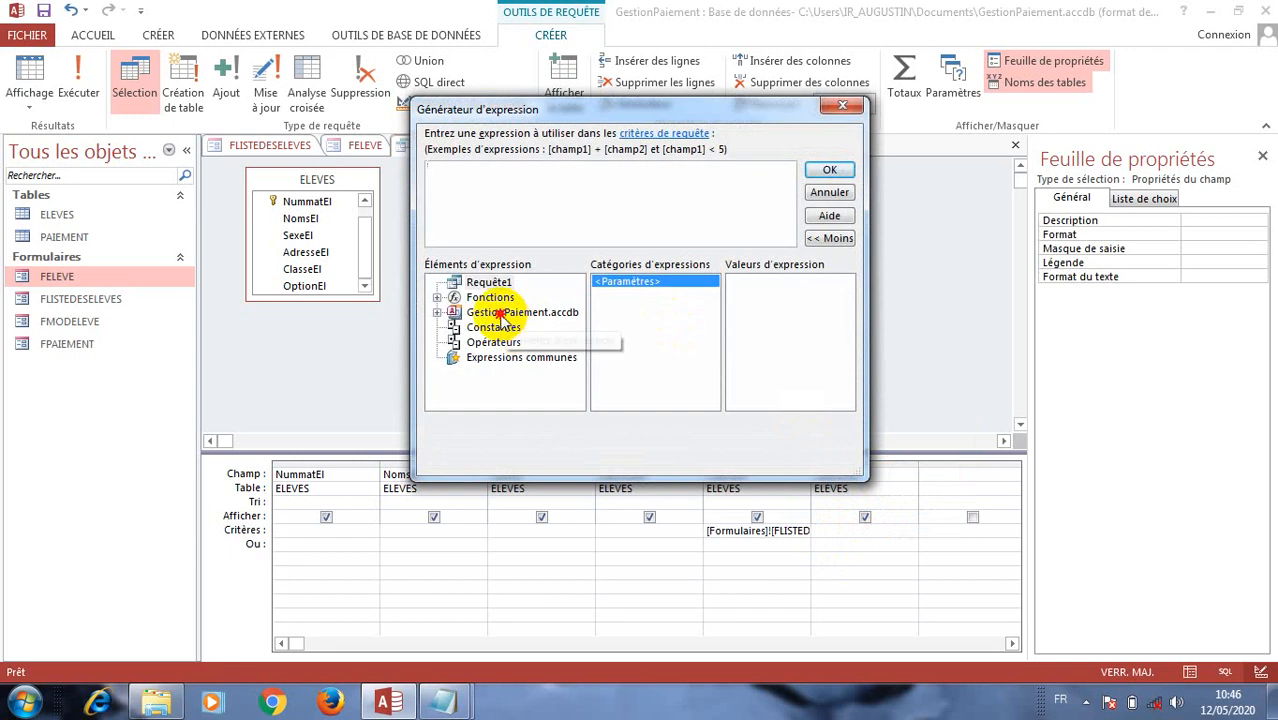
double_click(500, 313)
double_click(510, 357)
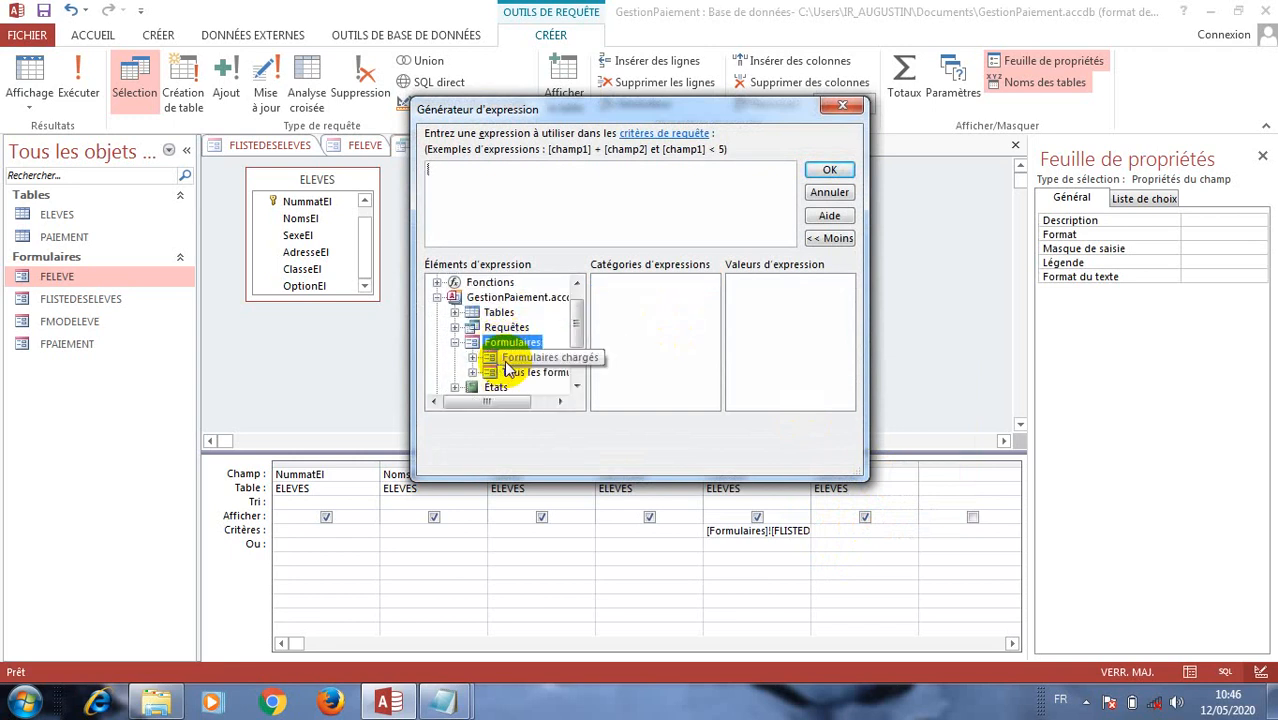
double_click(508, 371)
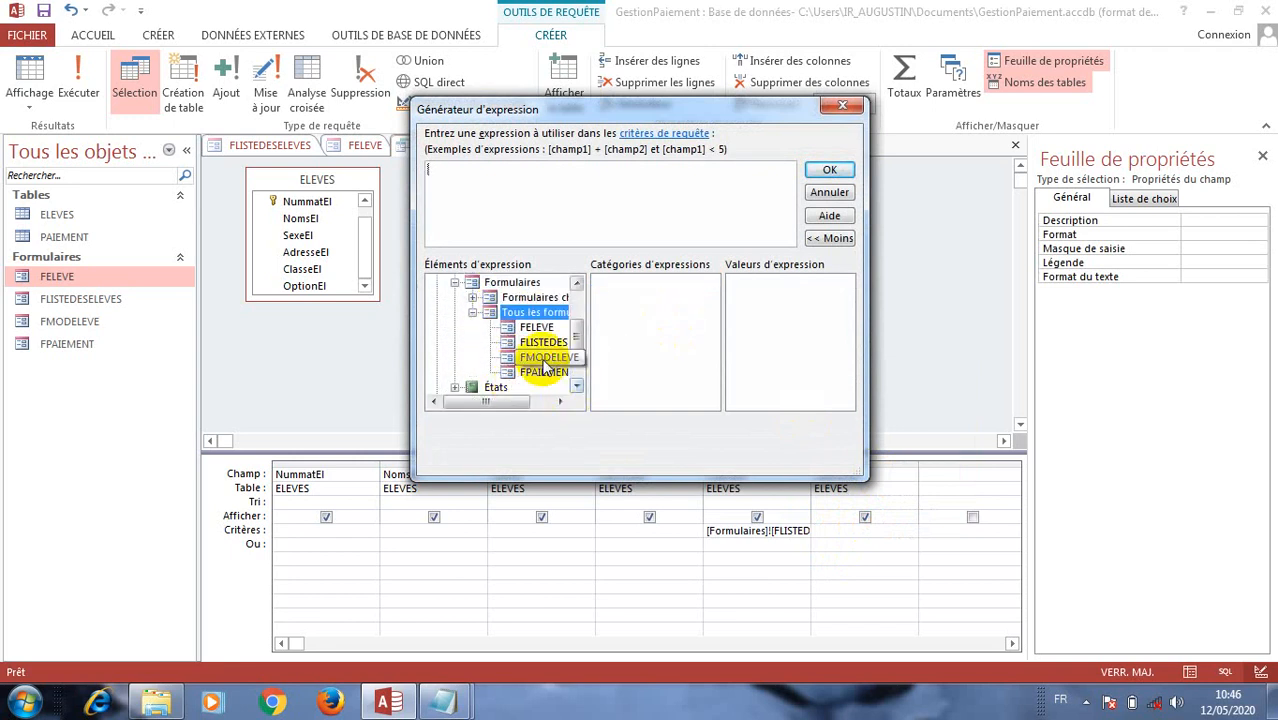
left_click(520, 344)
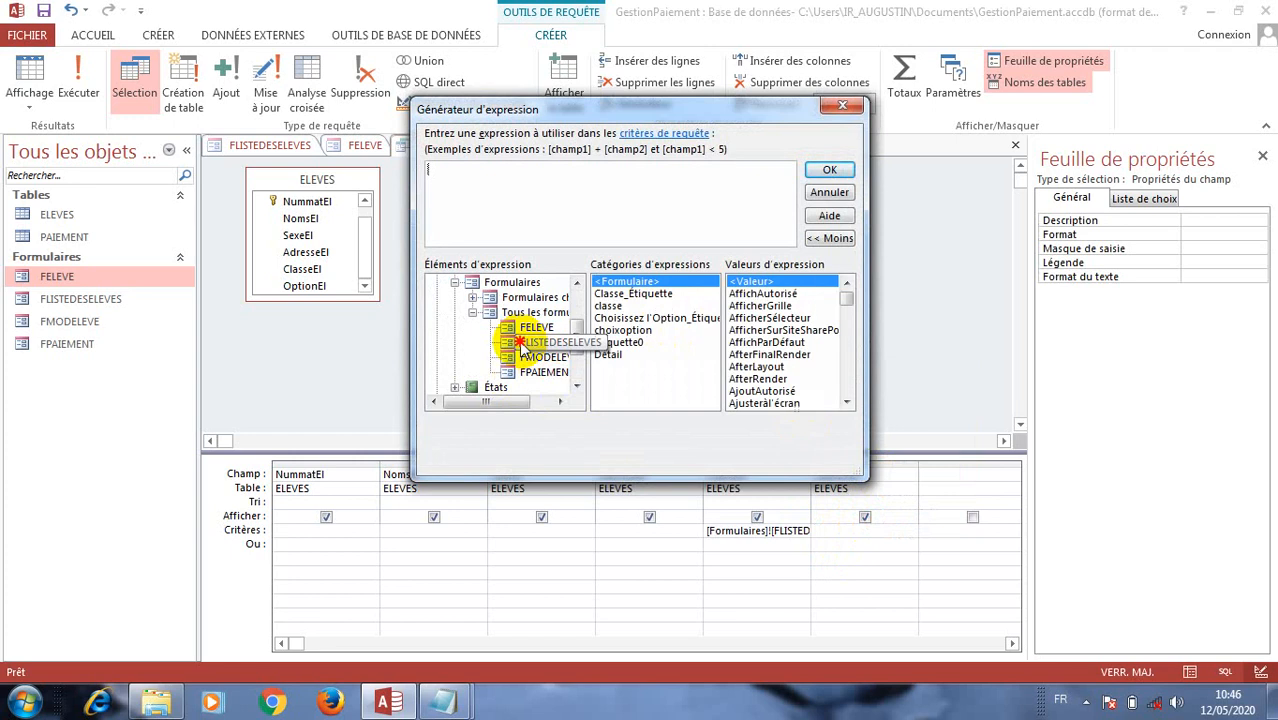
double_click(622, 331)
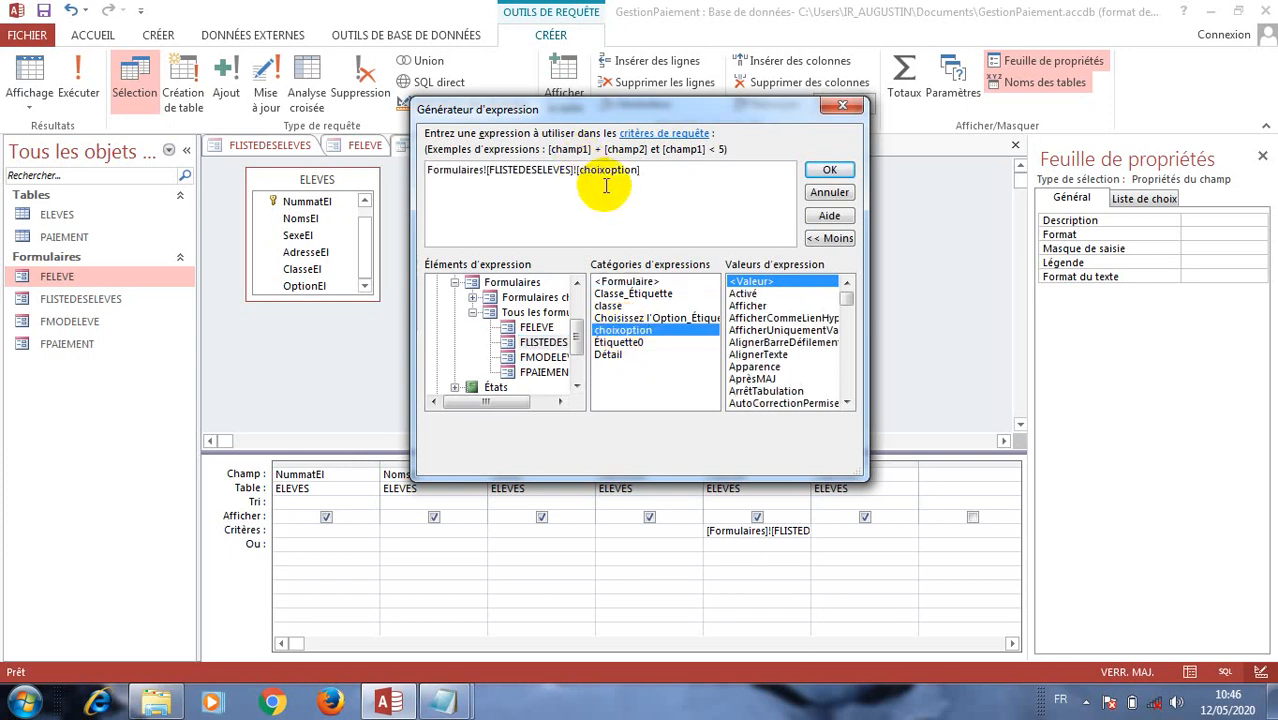
left_click(826, 170)
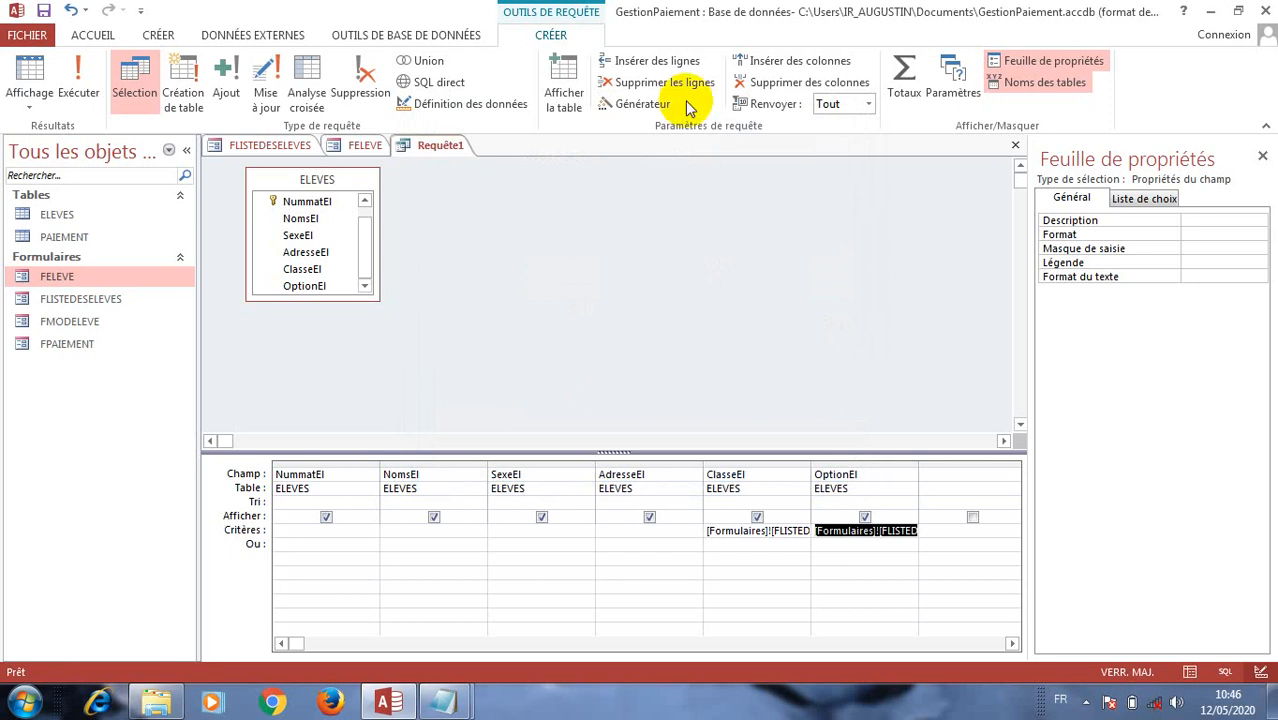
- Save the query under the name RLISTEELEVES and close it
left_click(44, 10)
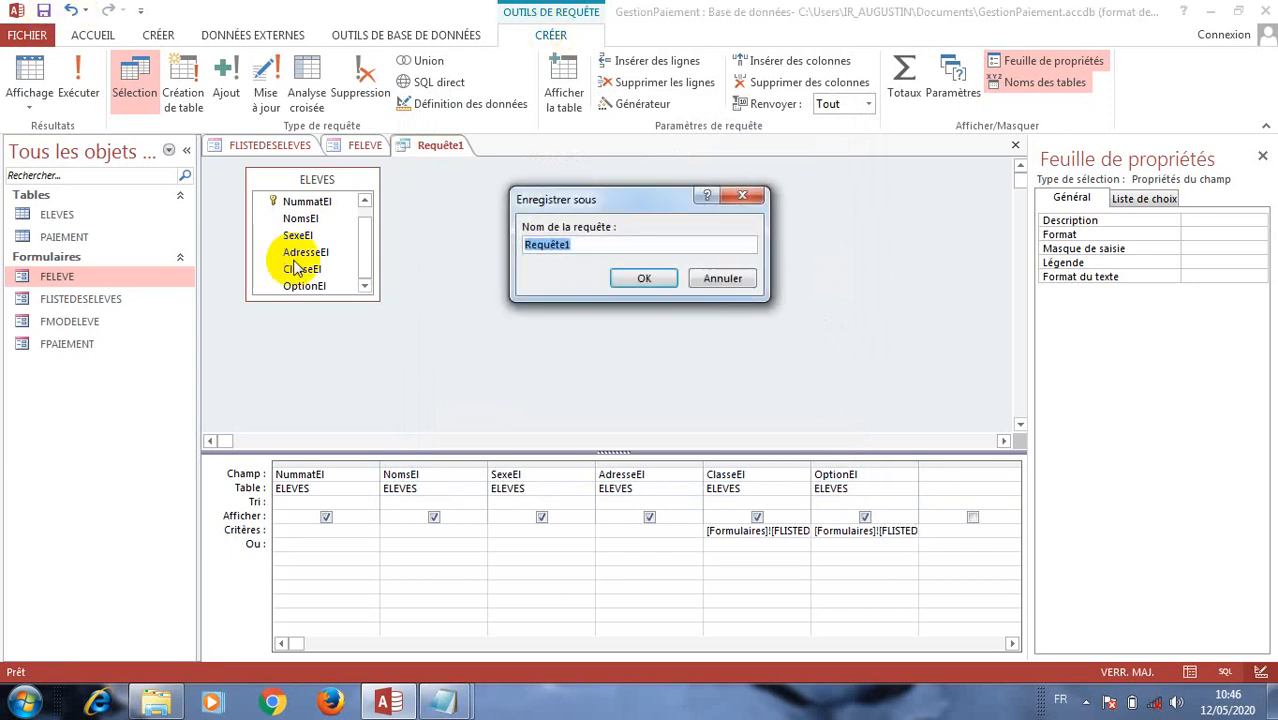
left_click(578, 248)
key("BackSpace")
key("BackSpace")
key("BackSpace")
key("BackSpace")
key("BackSpace")
key("BackSpace")
key("BackSpace")
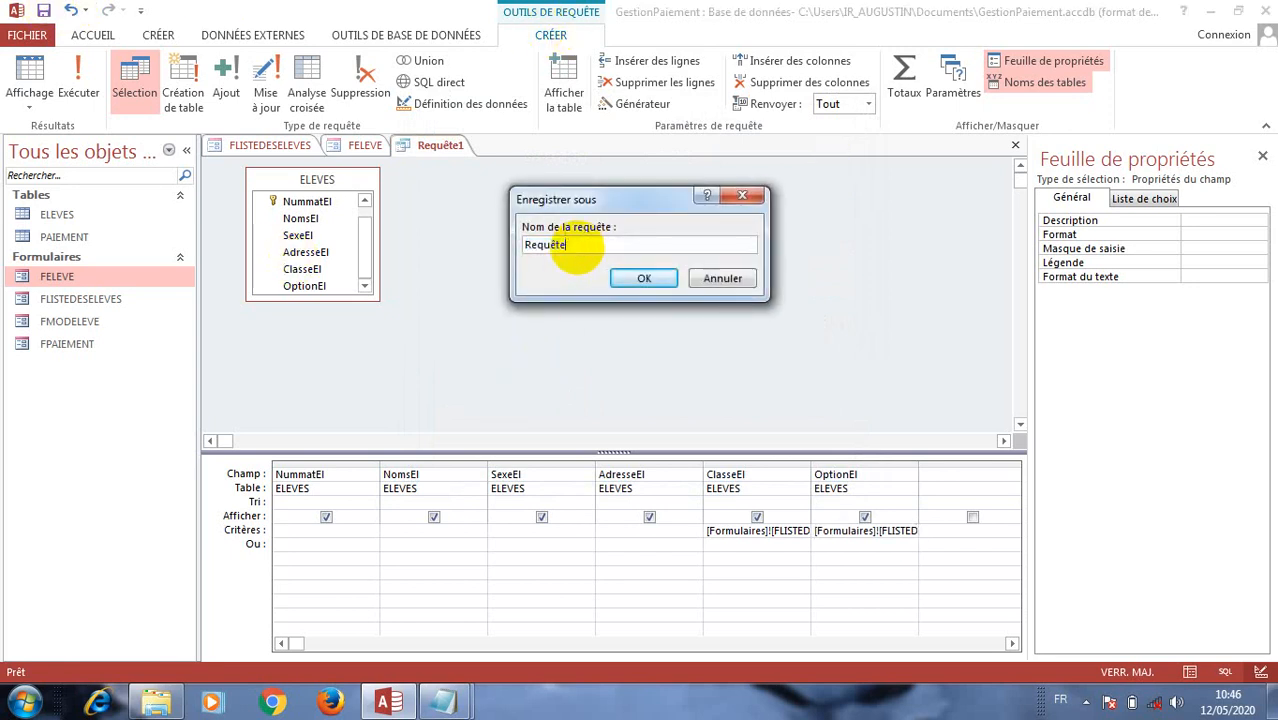
type("LISTEELEVES")
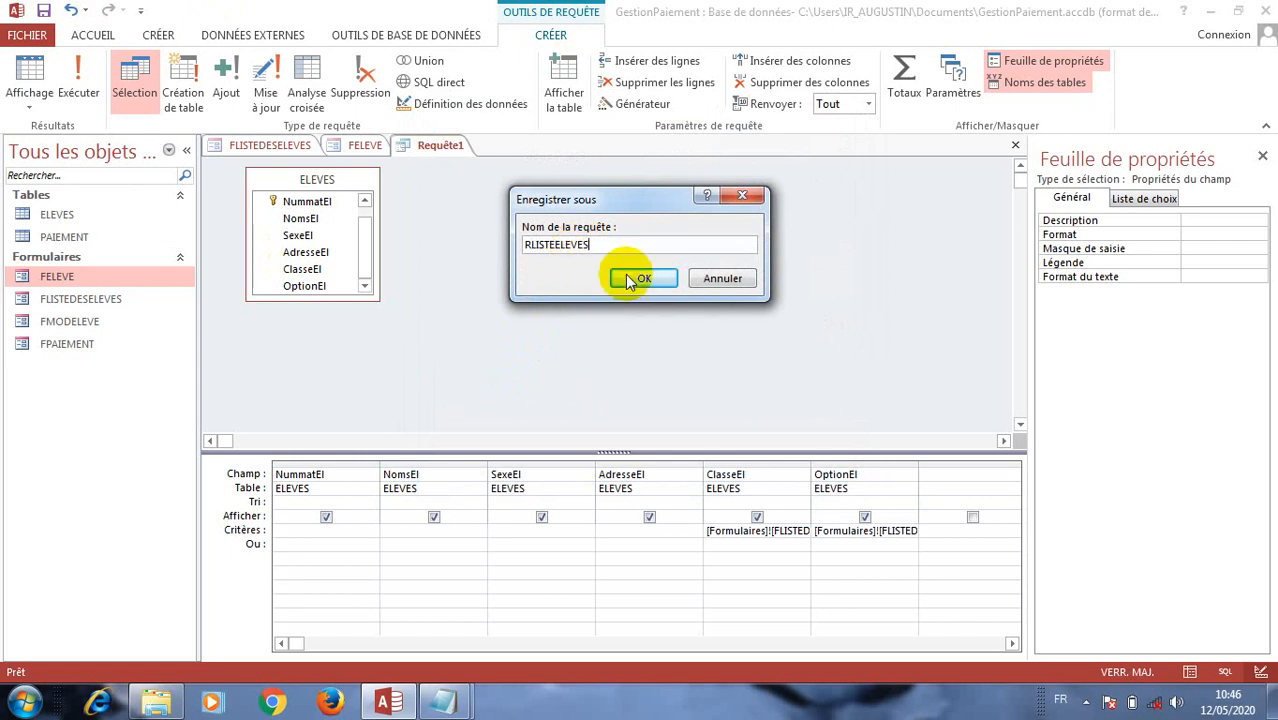
left_click(644, 278)
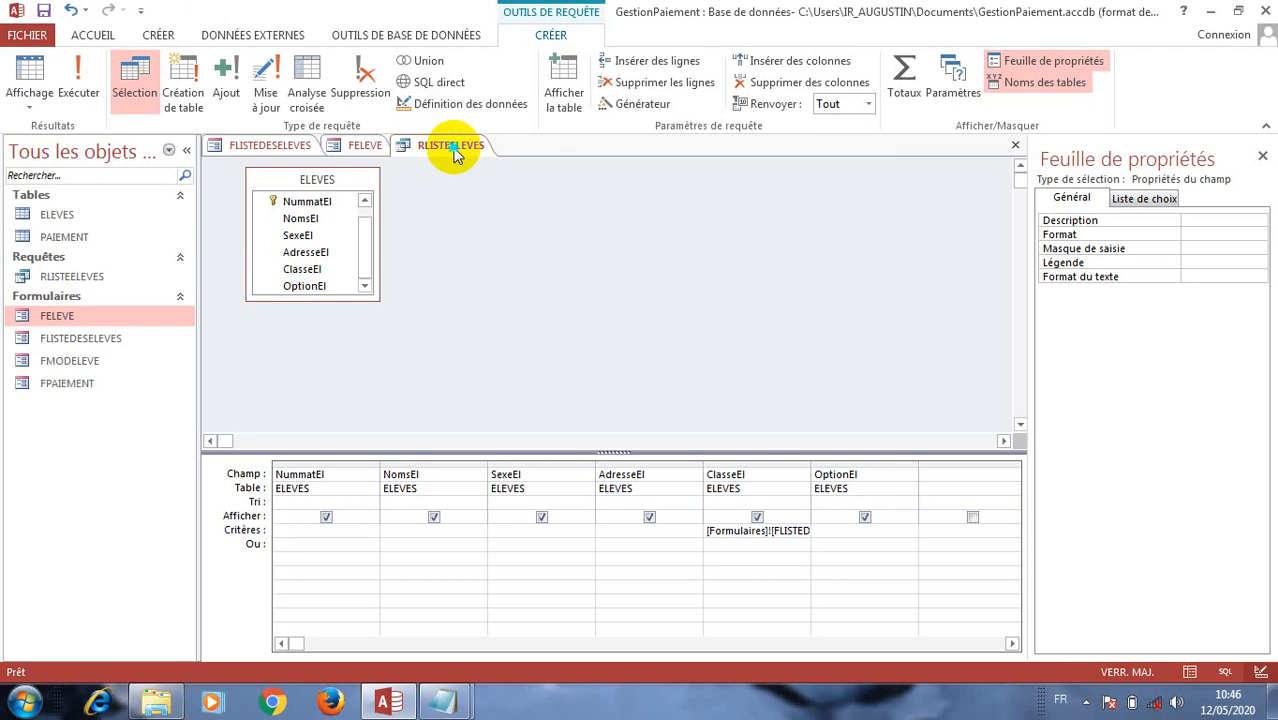
right_click(455, 152)
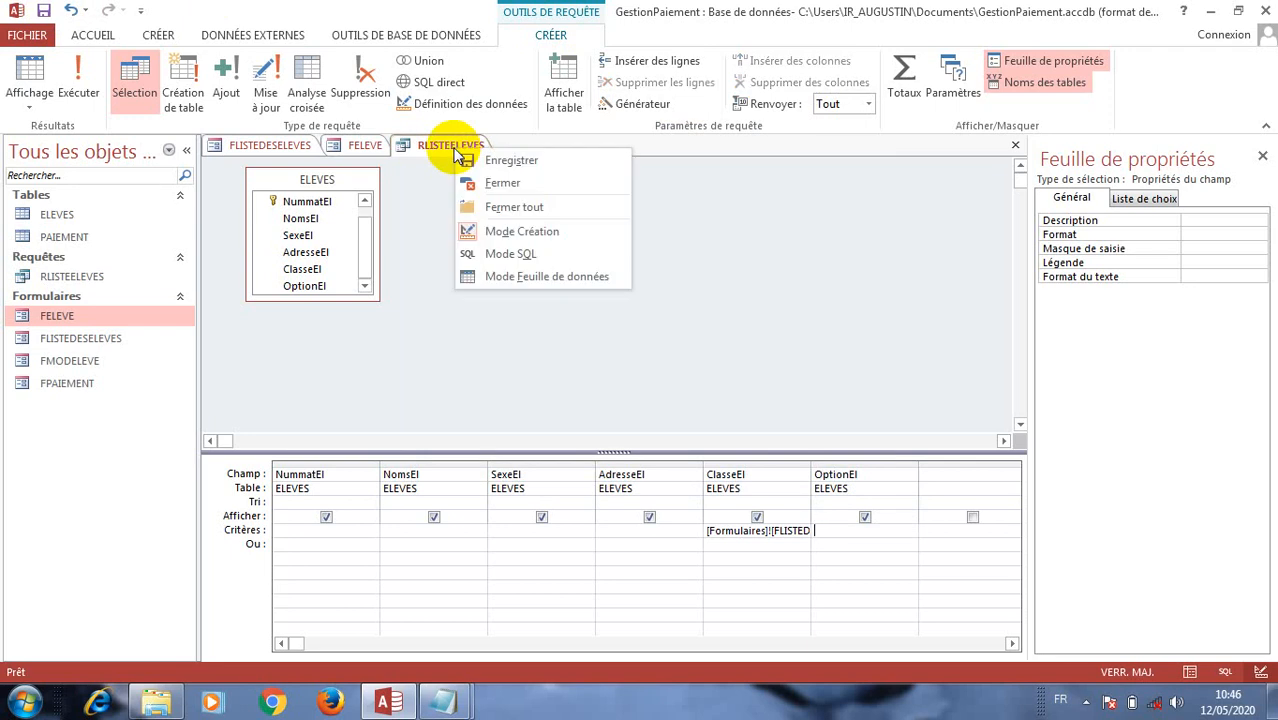
left_click(492, 184)
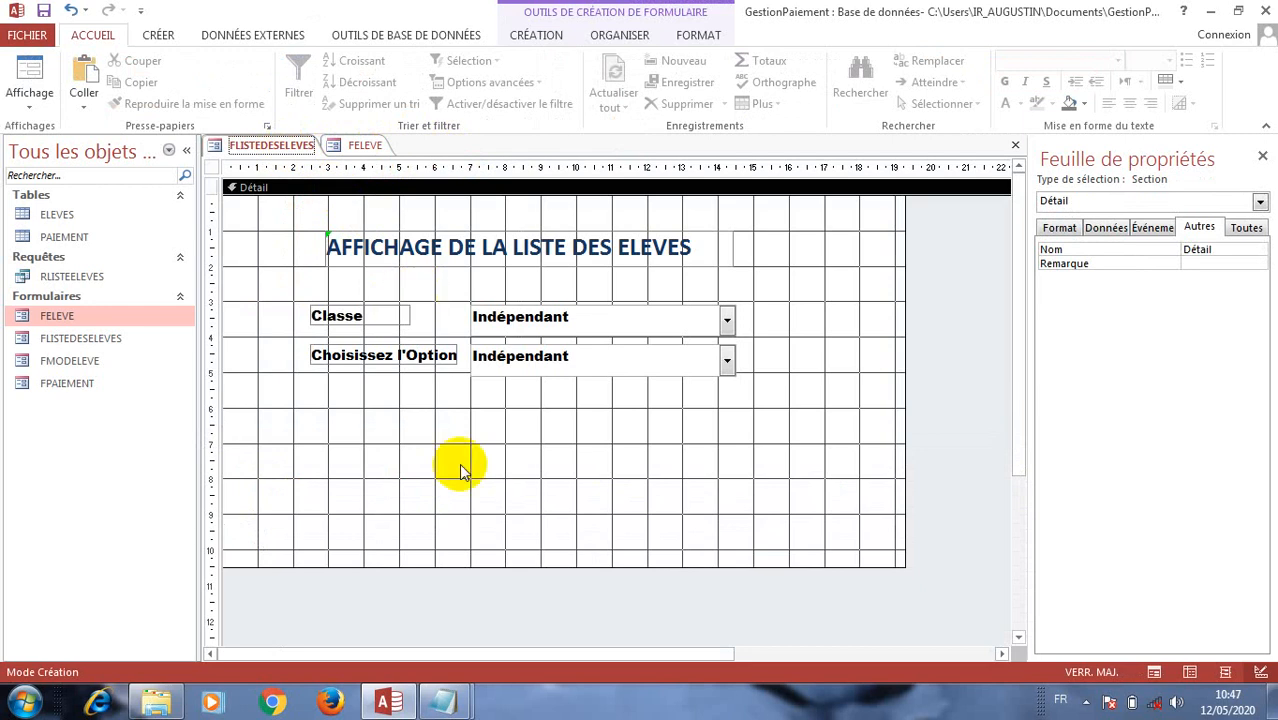
- Consult the affichetuto notes in Notepad for the stage that follows the query, and return to Access
left_click(445, 703)
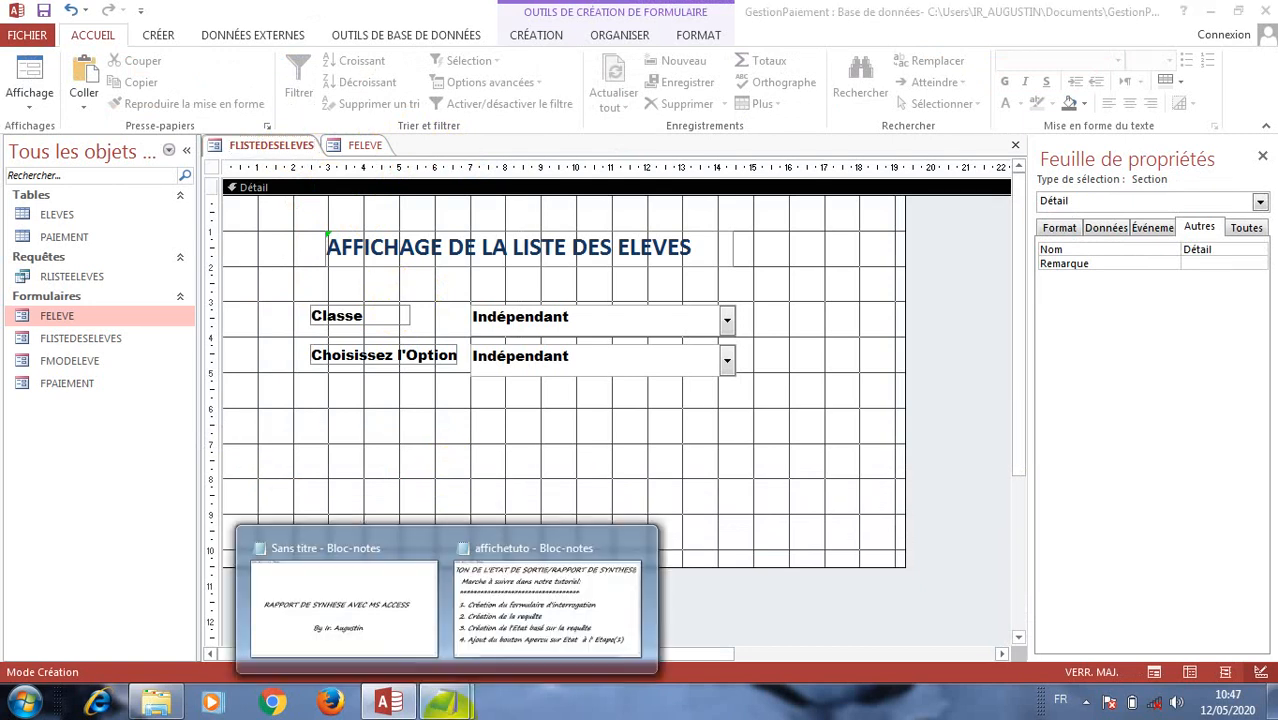
left_click(514, 632)
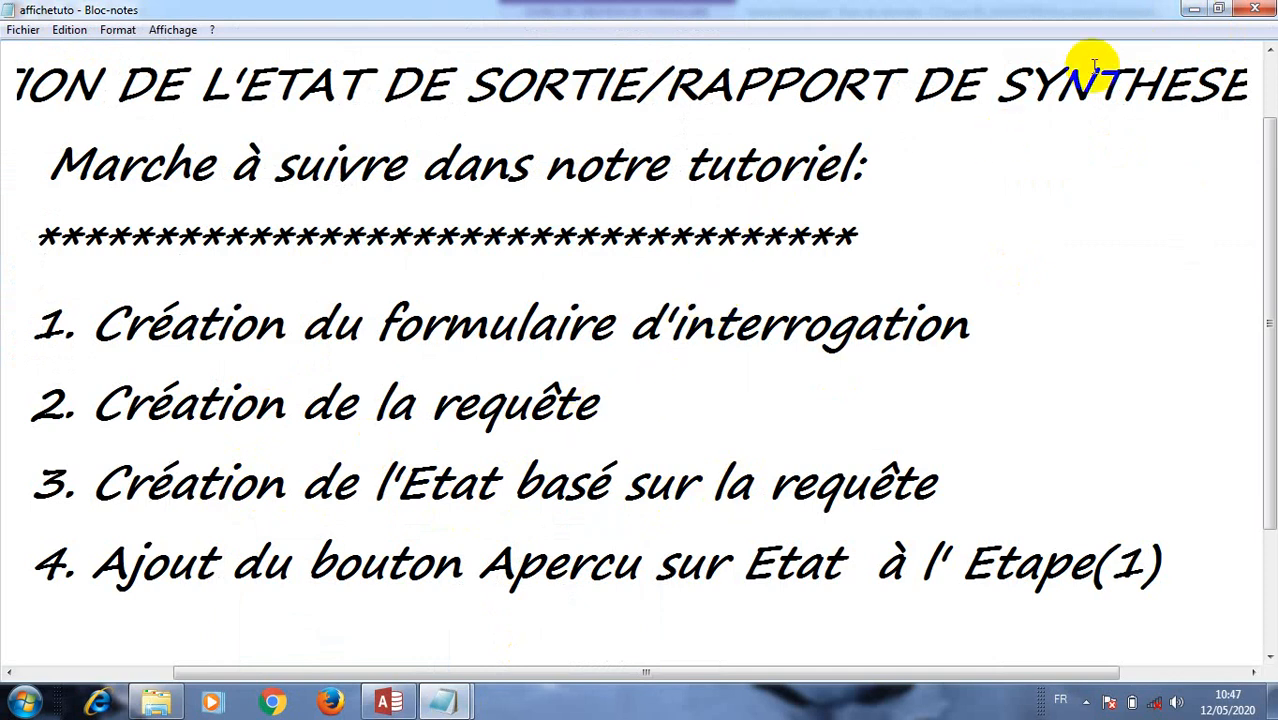
left_click(1193, 9)
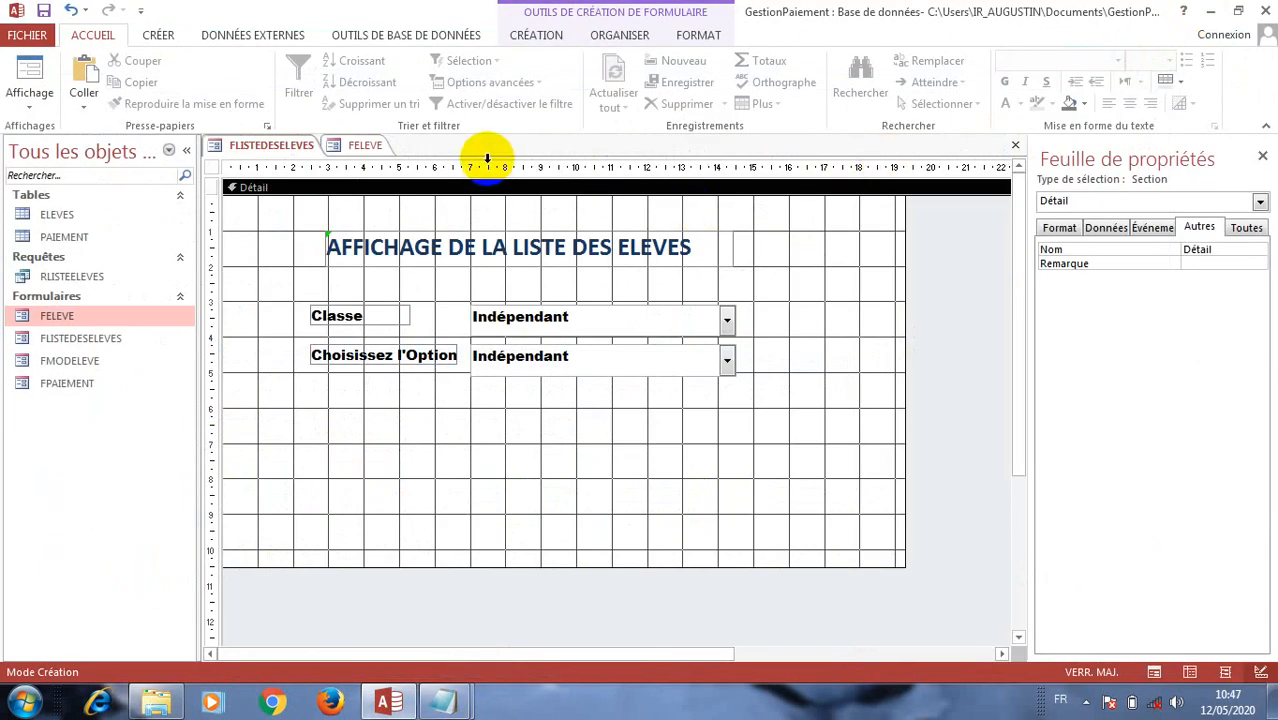
- Start a report with the Report Wizard, based on the RLISTEELEVES query, and include all of its fields
left_click(166, 38)
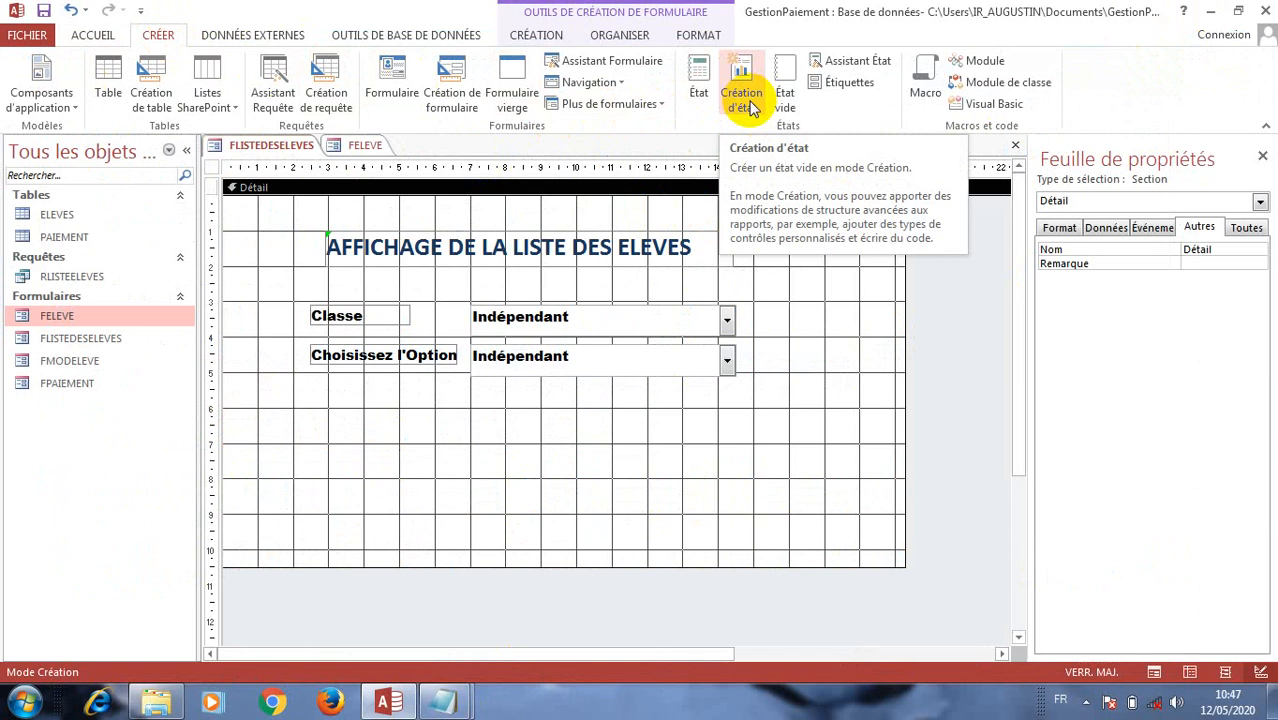
left_click(855, 68)
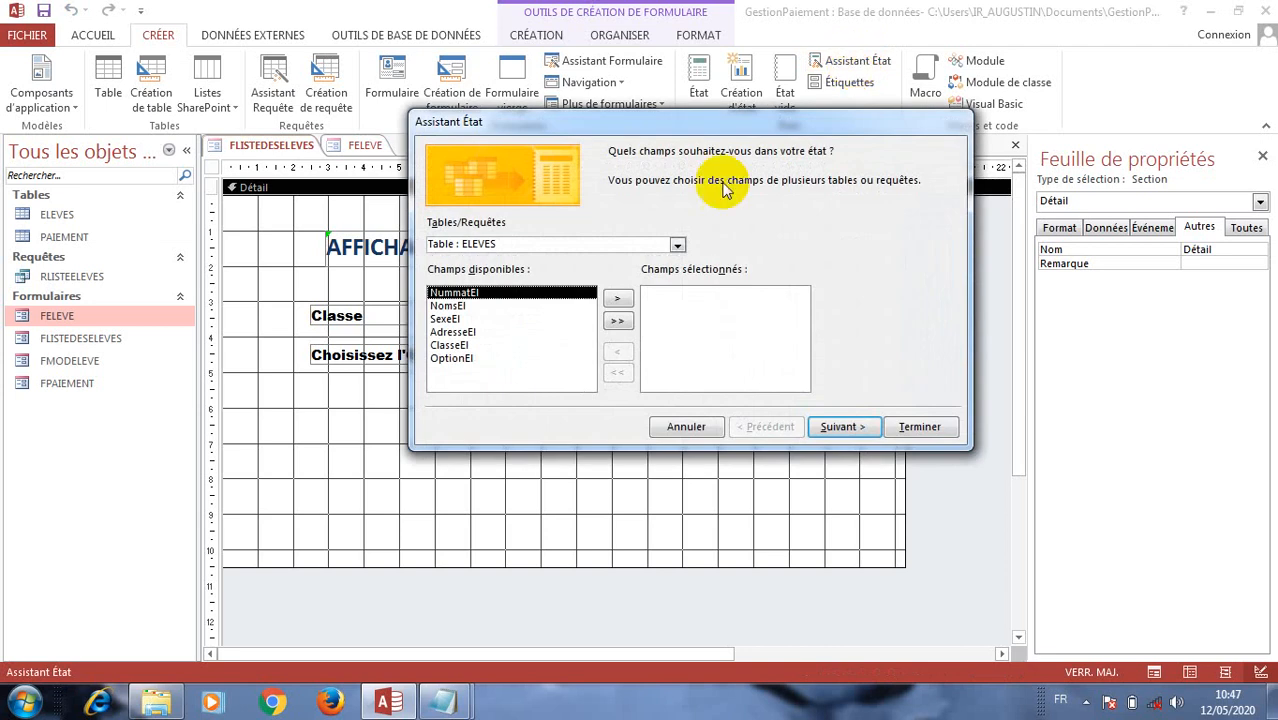
left_click(678, 246)
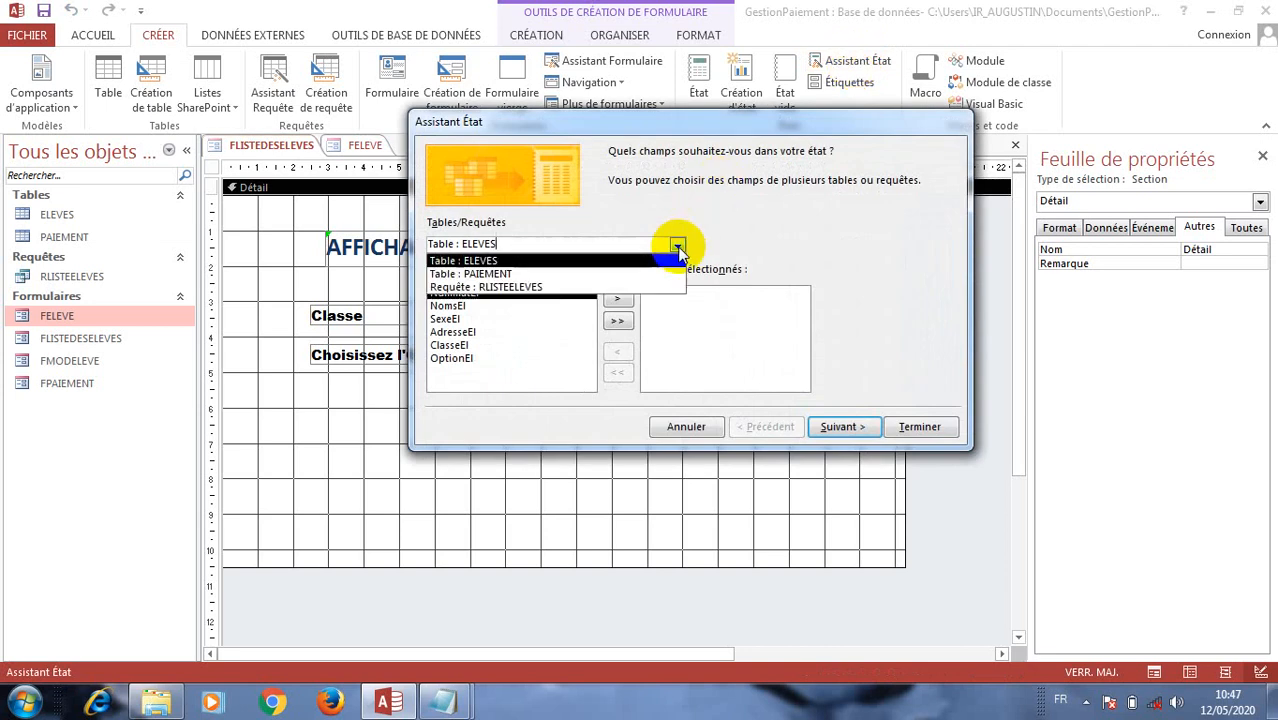
left_click(652, 288)
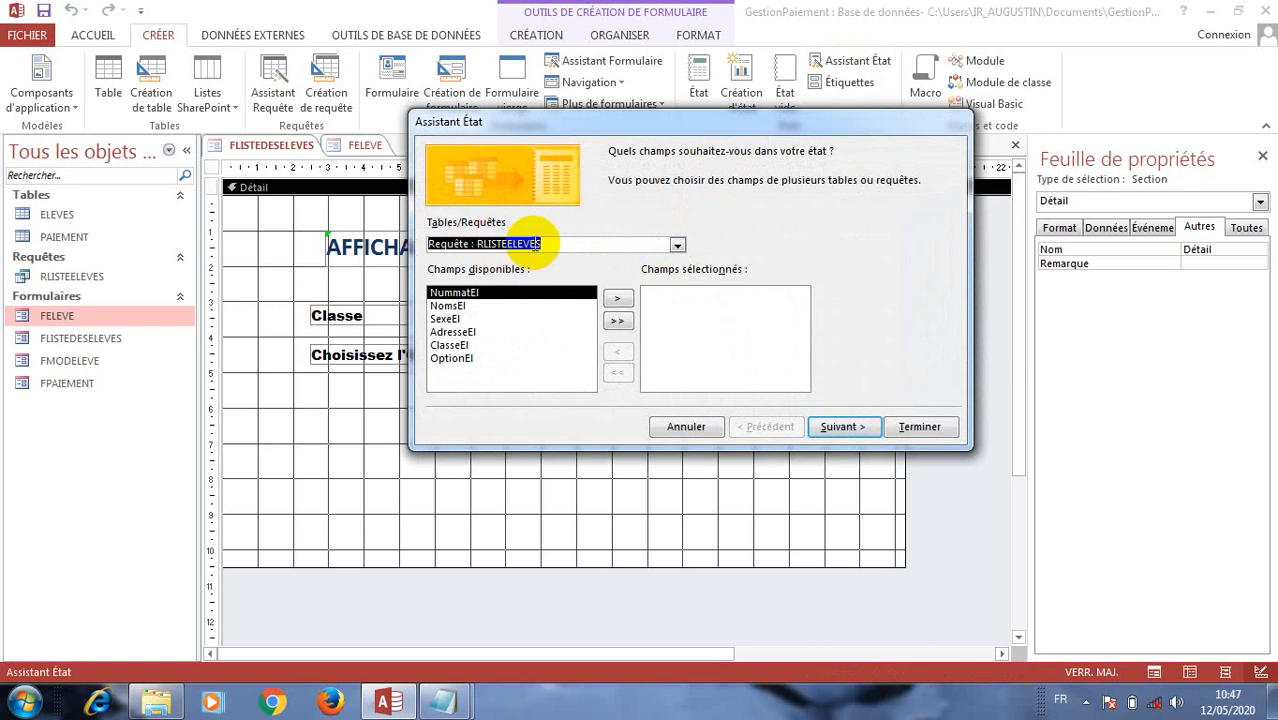
left_click(617, 320)
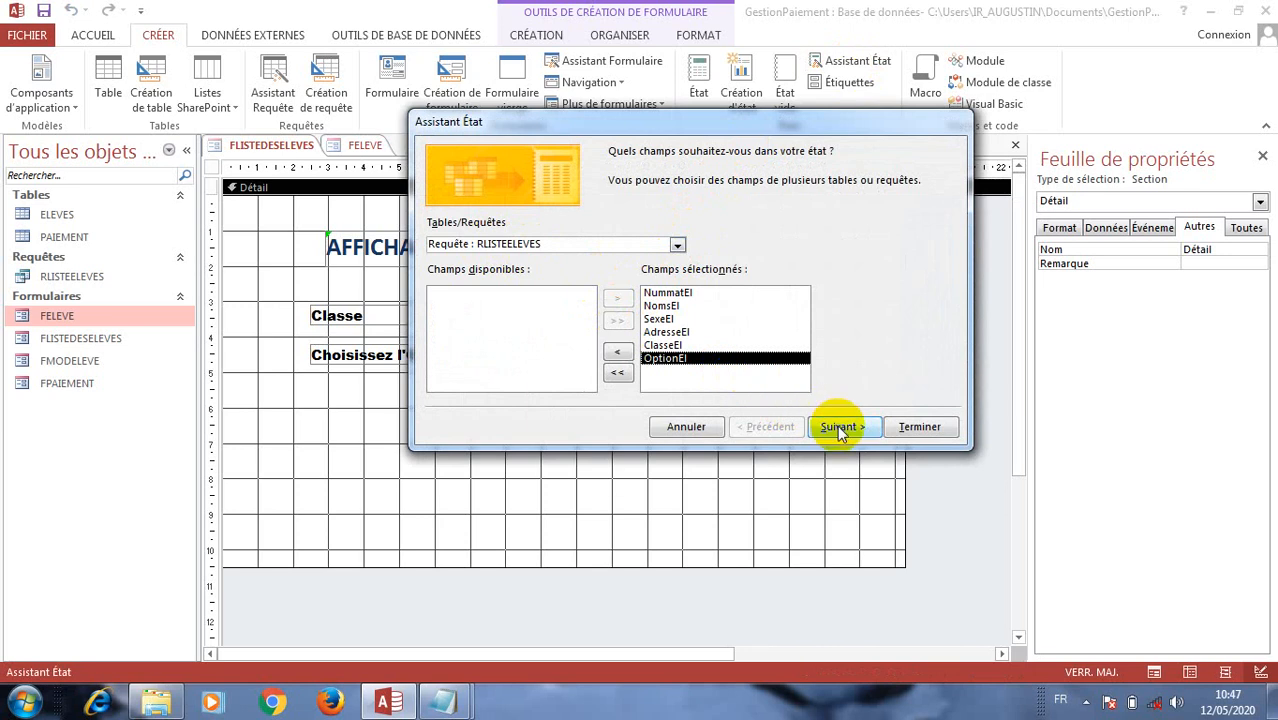
left_click(663, 362)
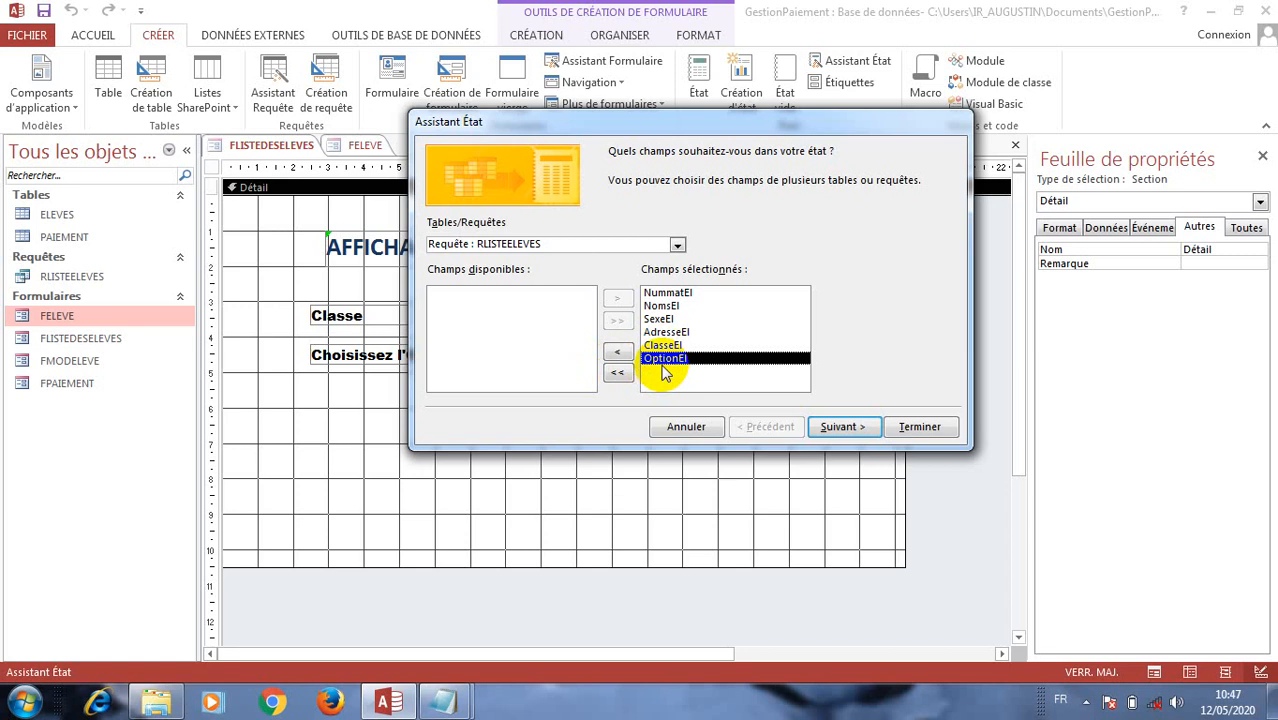
left_click(855, 430)
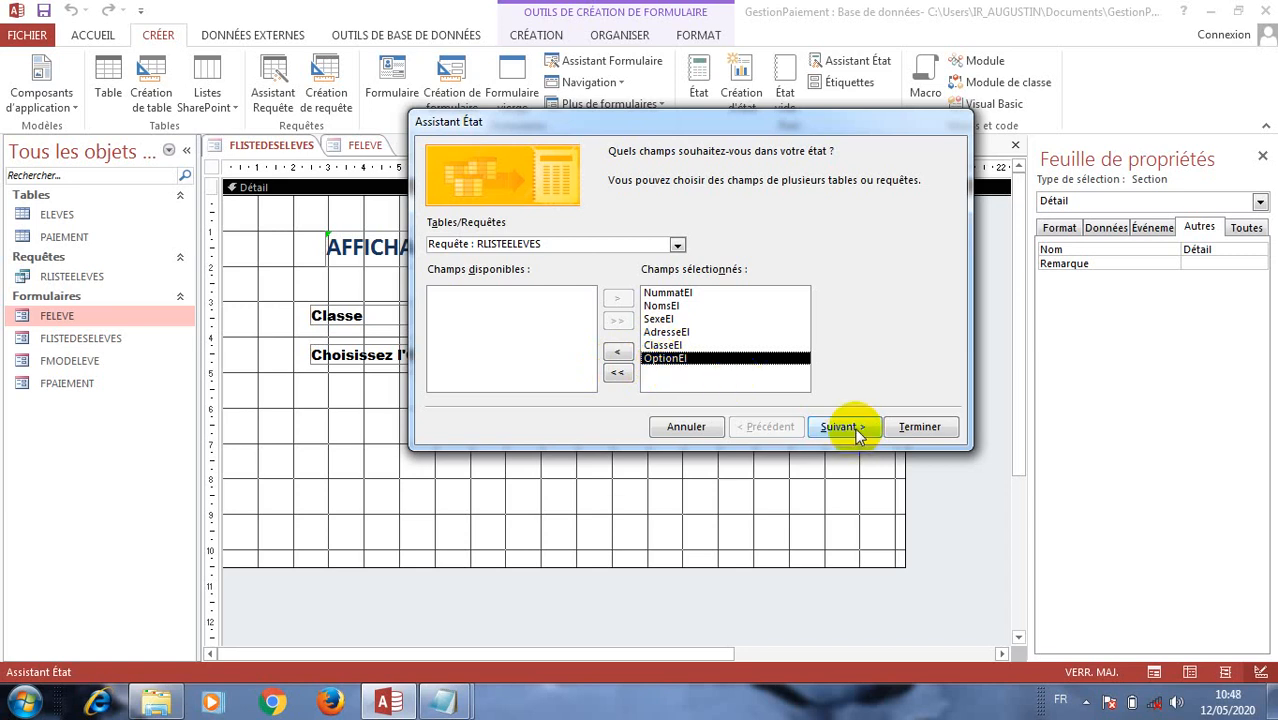
- Leave the report without grouping levels and choose NummatEl as the first ascending sort field
left_click(855, 430)
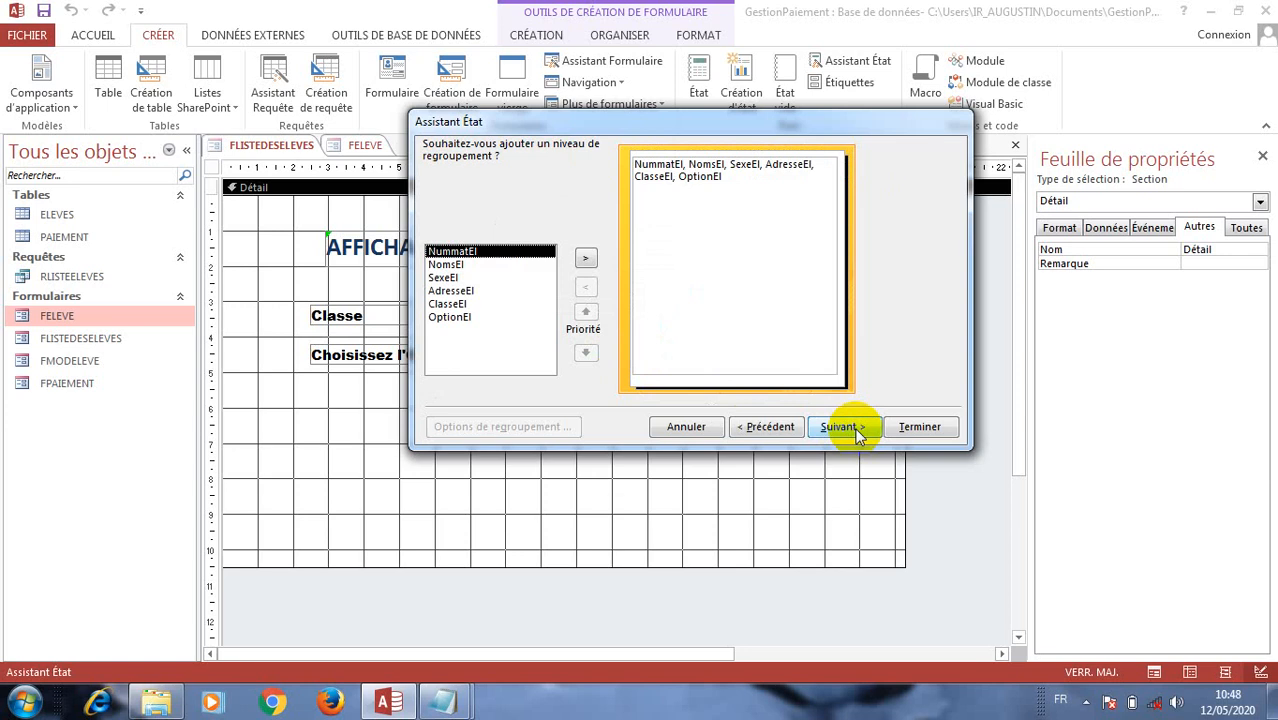
left_click(855, 430)
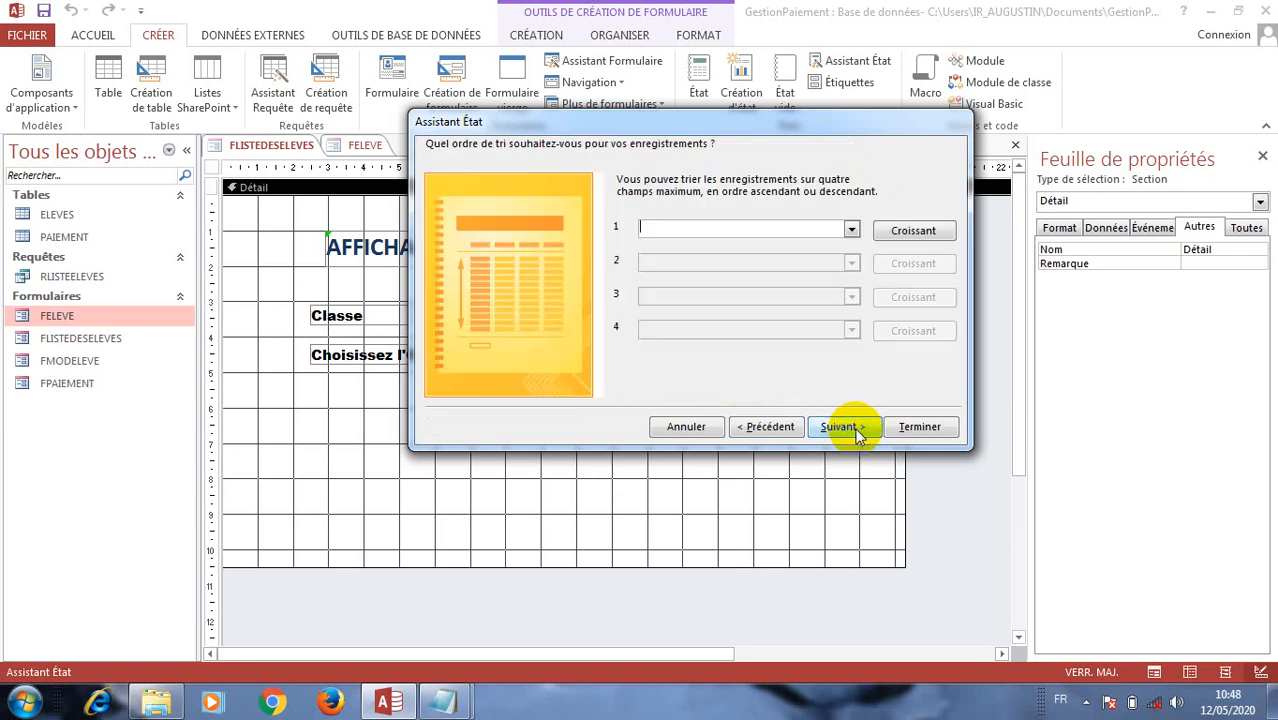
left_click(851, 230)
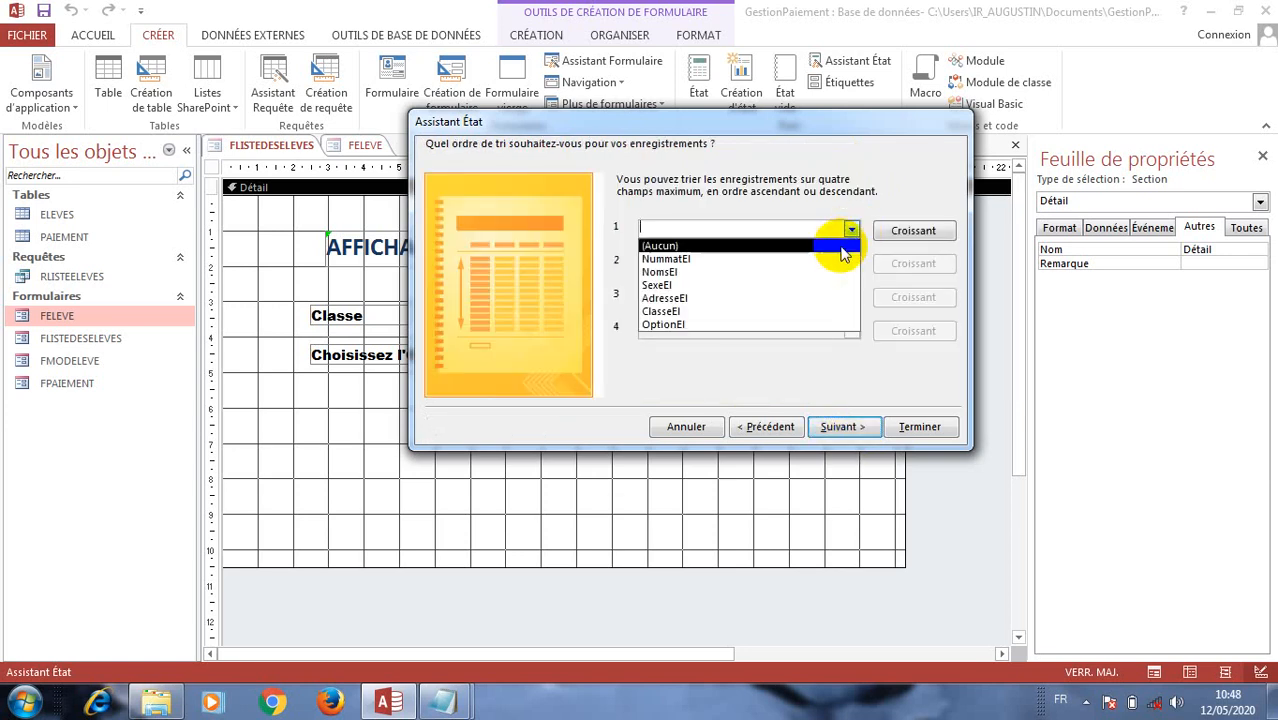
left_click(832, 262)
left_click(851, 230)
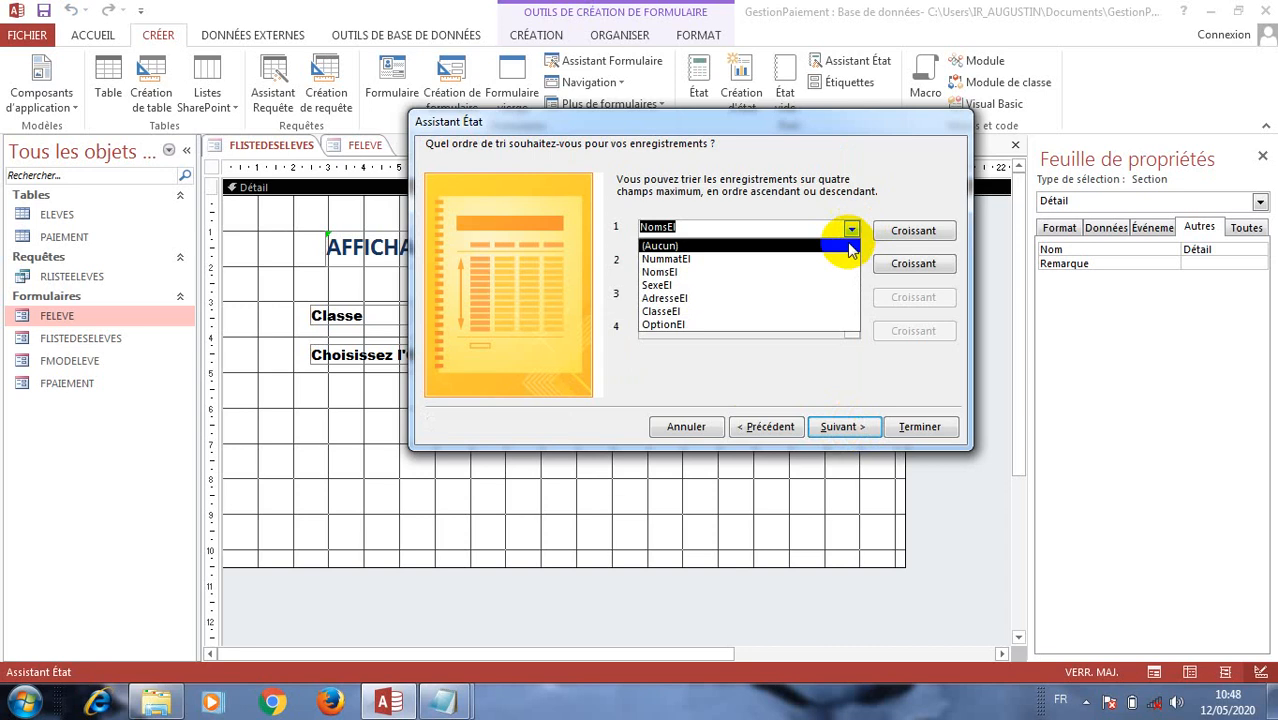
left_click(847, 262)
- Add NomsEl, SexeEl and AdresseEl as the second, third and fourth ascending sort fields, and continue to the layout options
left_click(849, 263)
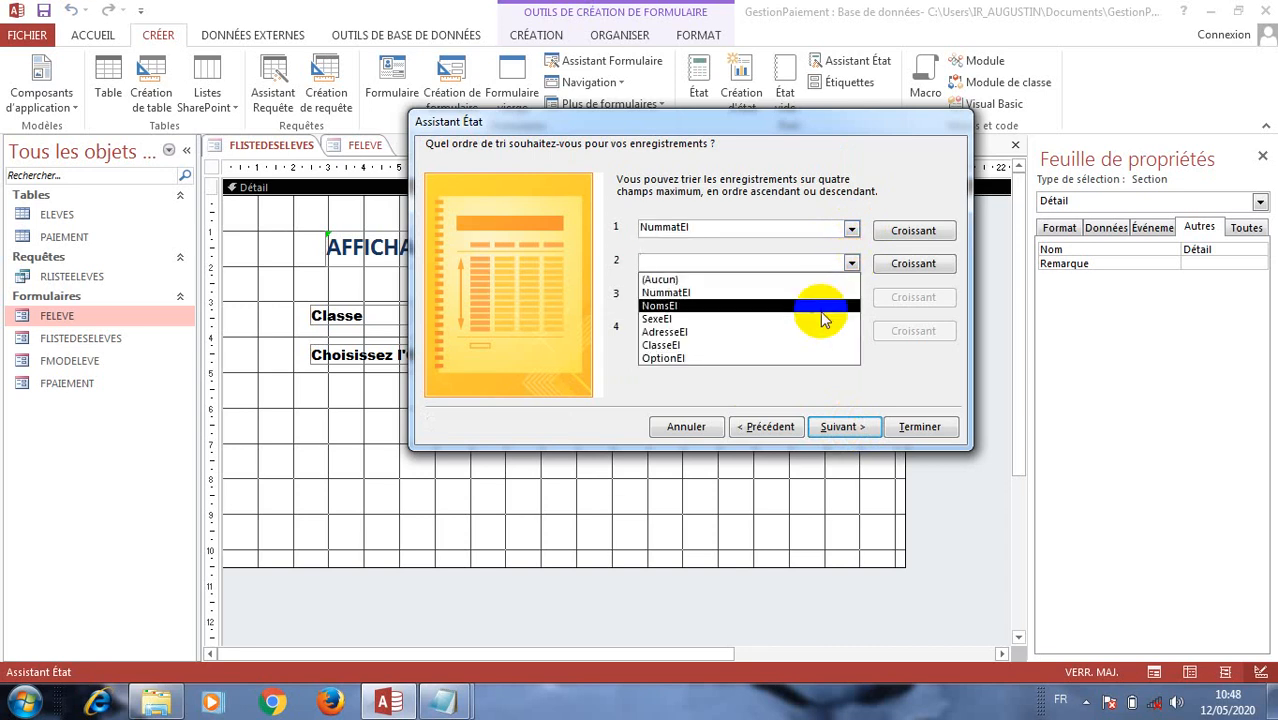
left_click(822, 312)
left_click(851, 297)
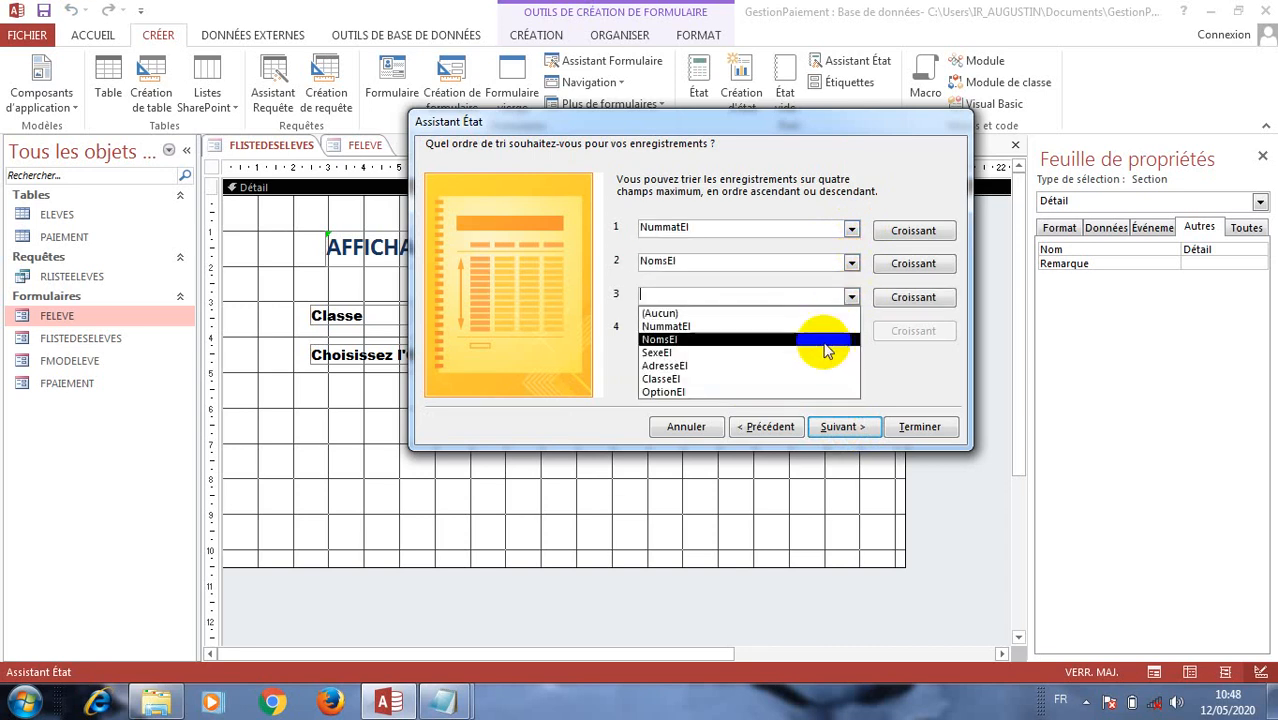
left_click(843, 346)
left_click(849, 332)
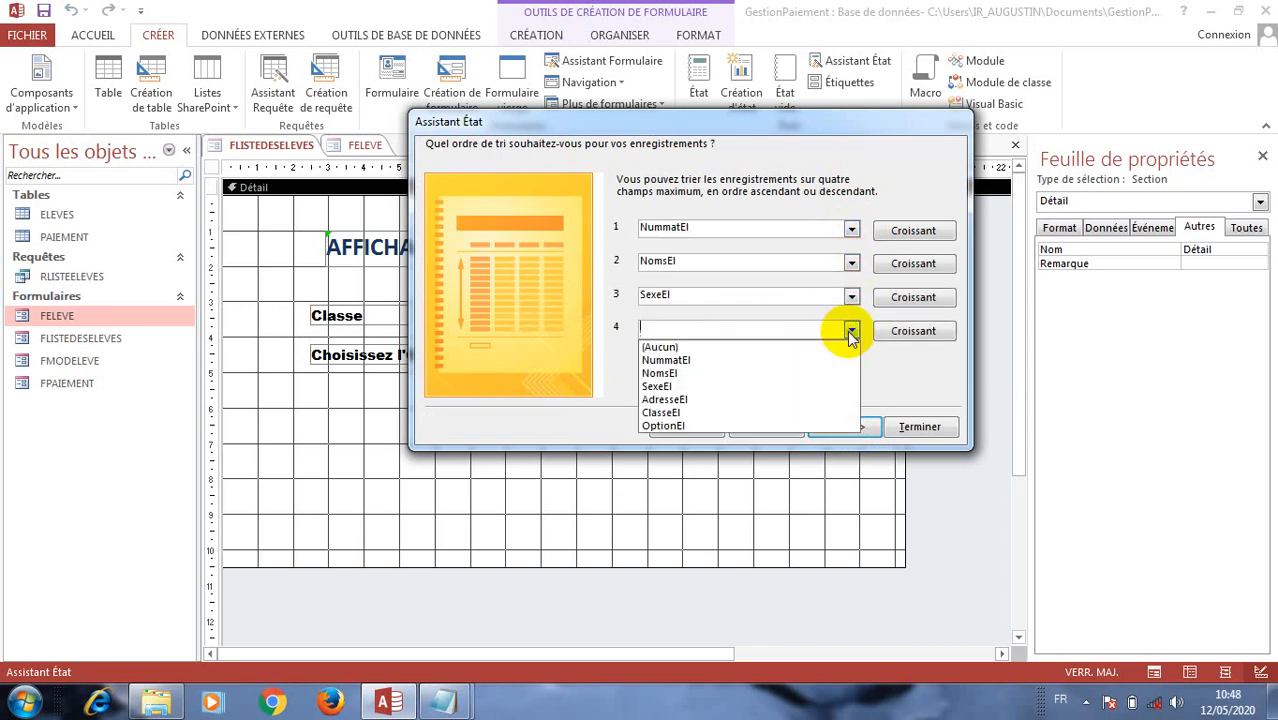
left_click(798, 399)
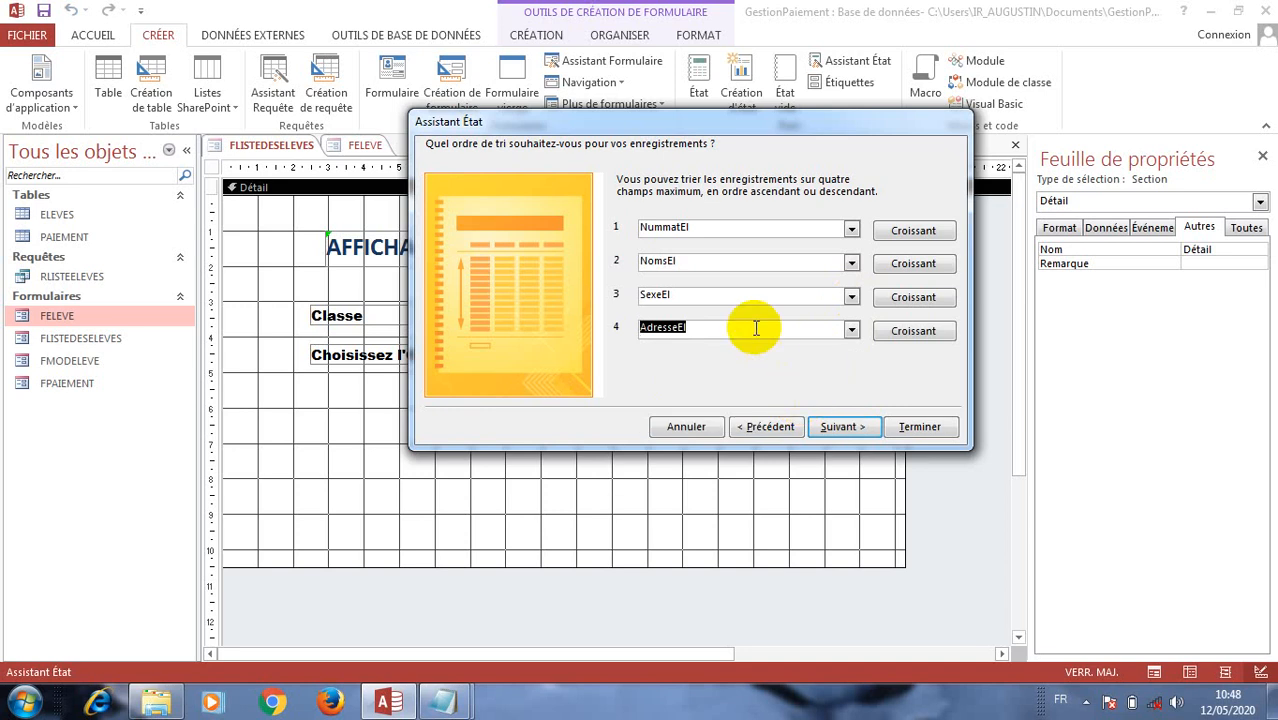
left_click(850, 331)
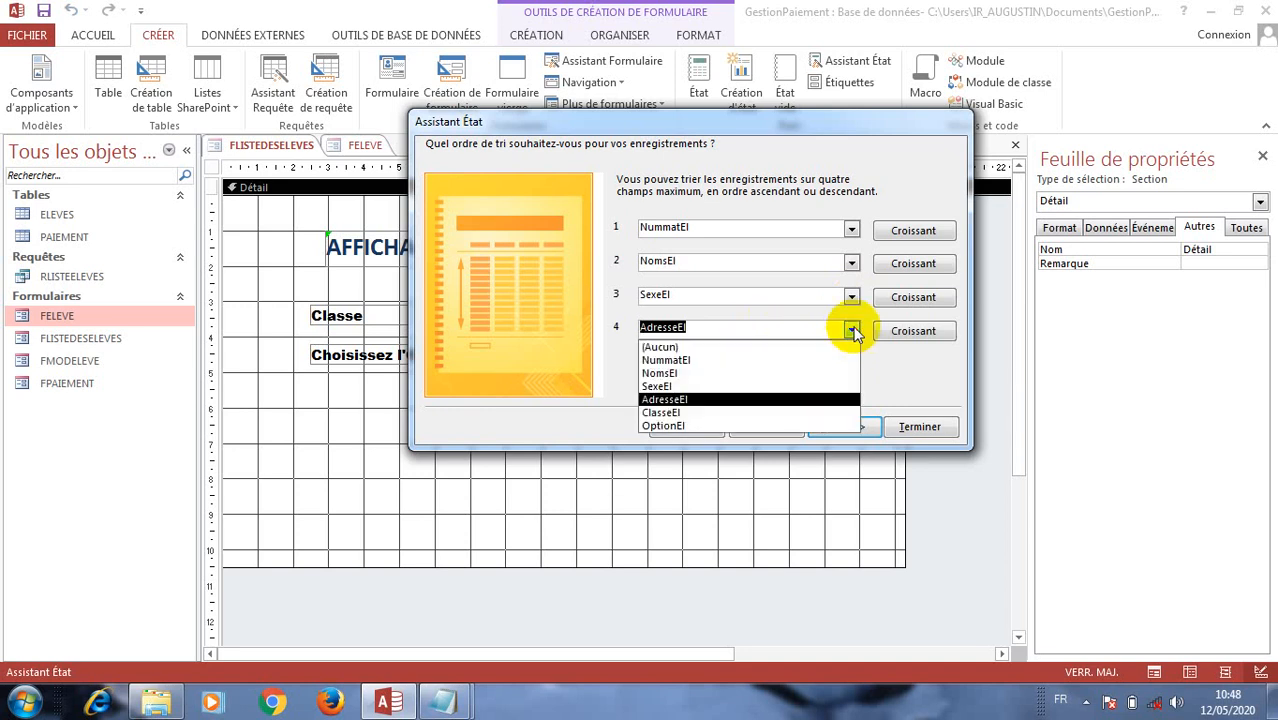
left_click(851, 331)
left_click(855, 426)
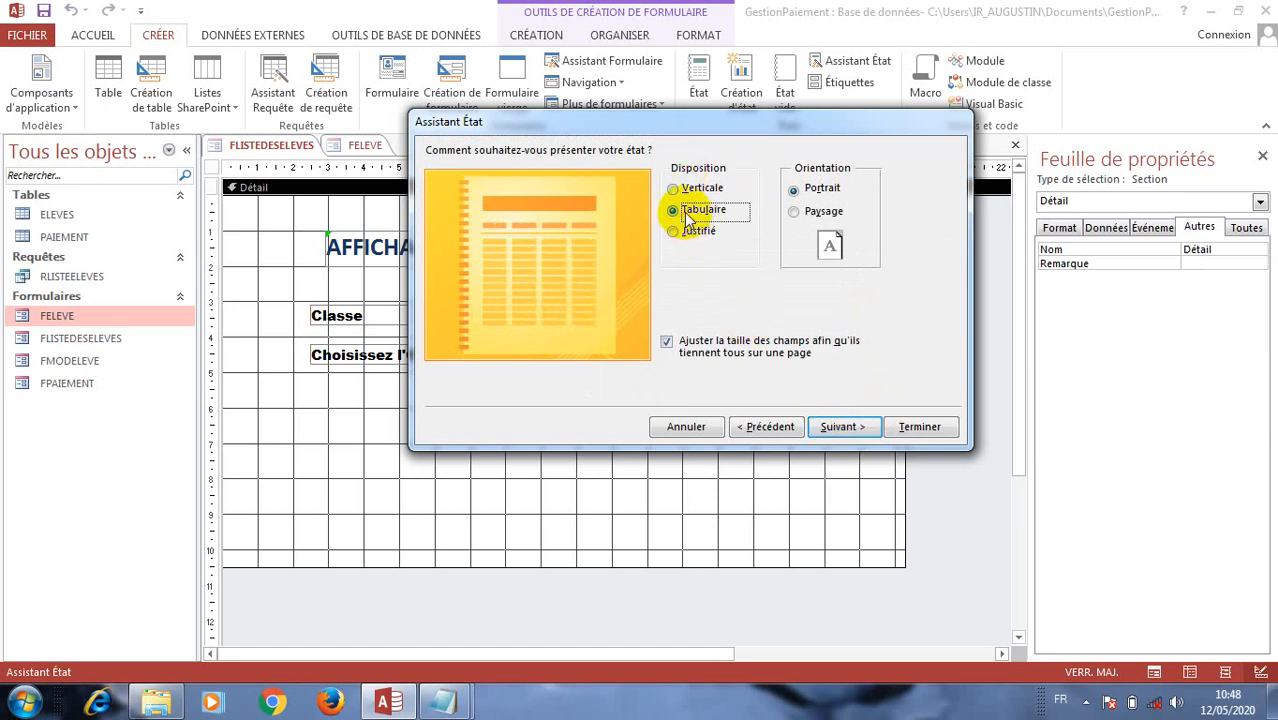
- Set the report to landscape (Paysage) orientation, title it ETATLISTEELEVE and finish the wizard
left_click(797, 214)
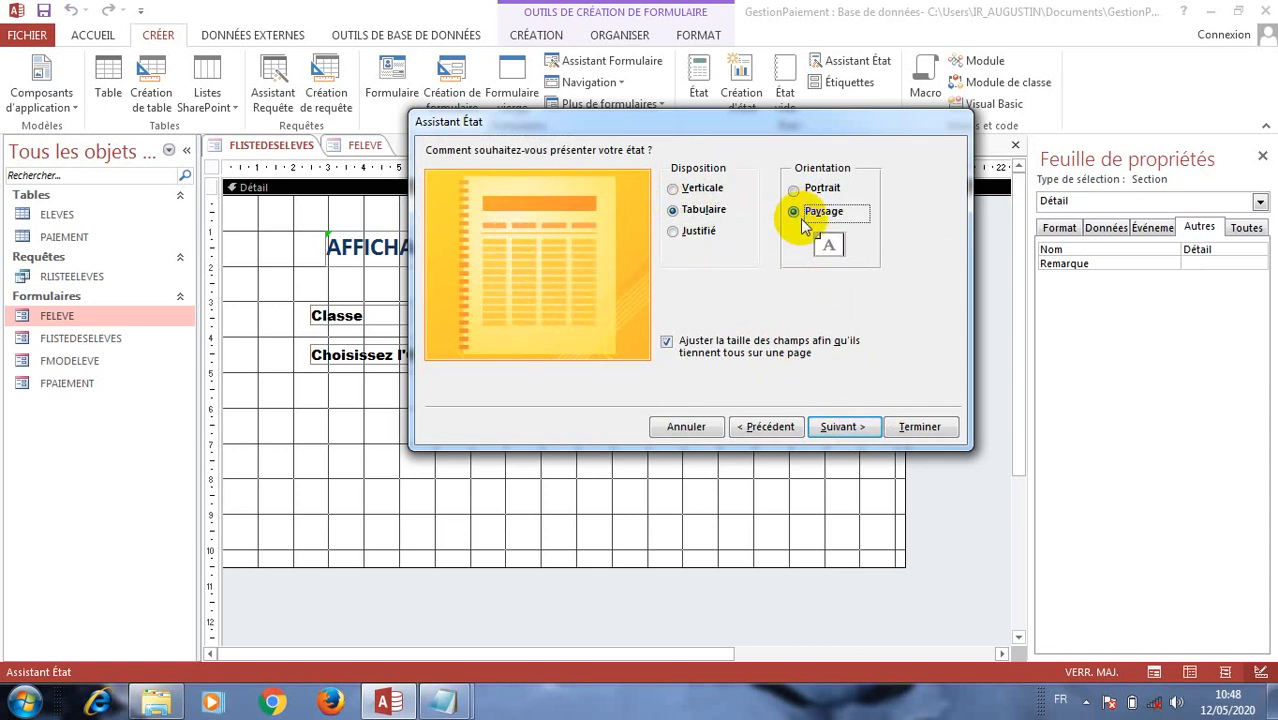
left_click(838, 428)
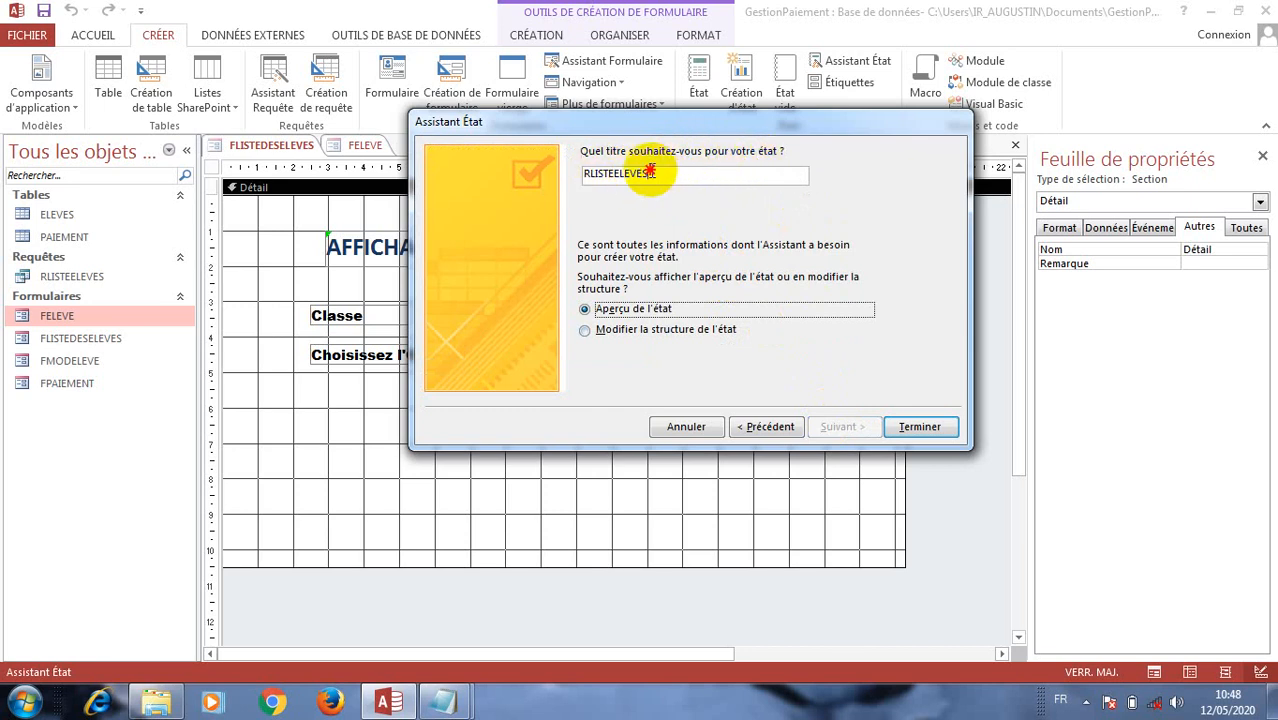
left_click_drag(650, 172, 580, 173)
type("E")
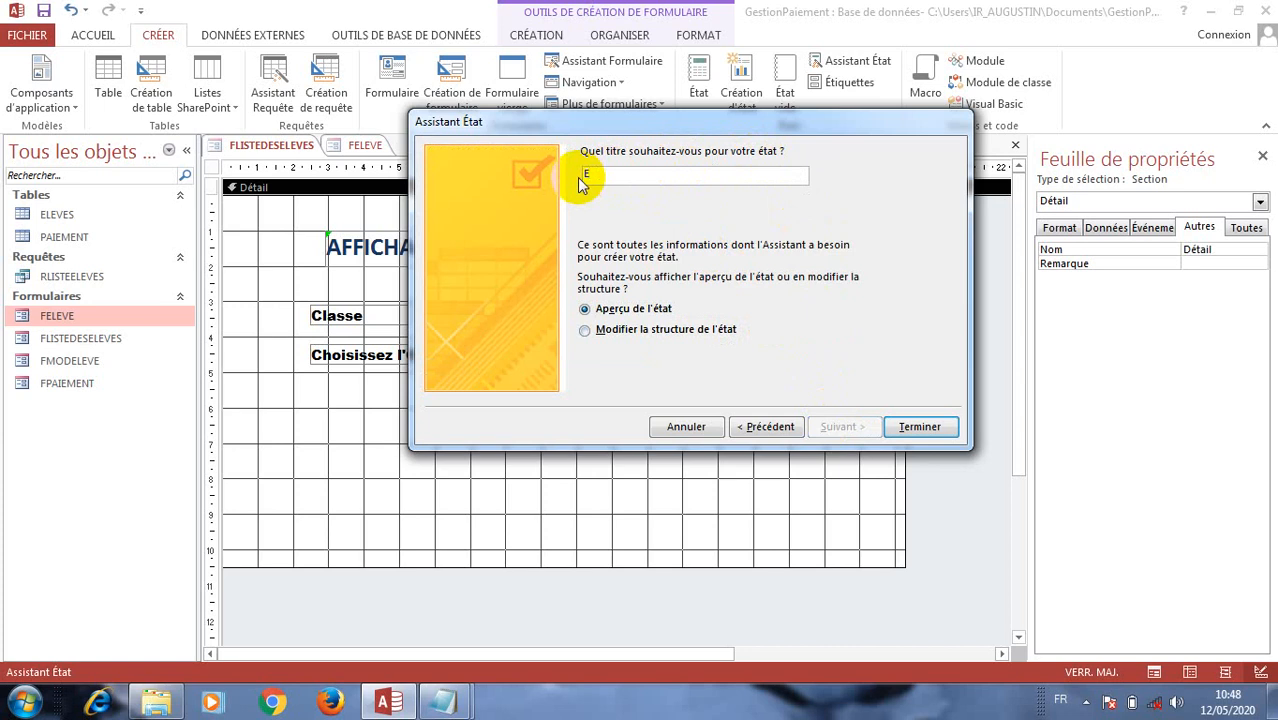
type("LI")
type("TLISTE")
type("ELEVE")
left_click(903, 430)
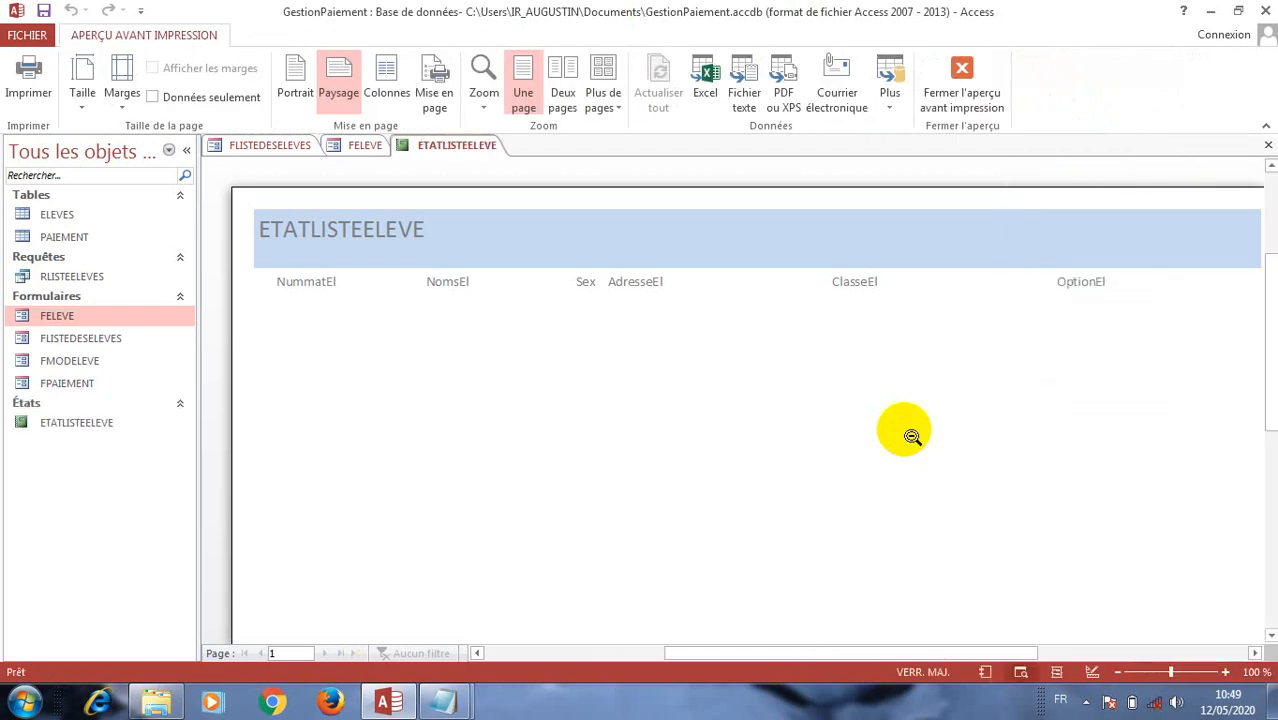
- Open the report in Design view and change the NummatEl column heading in the page header to MATRICULE
right_click(714, 296)
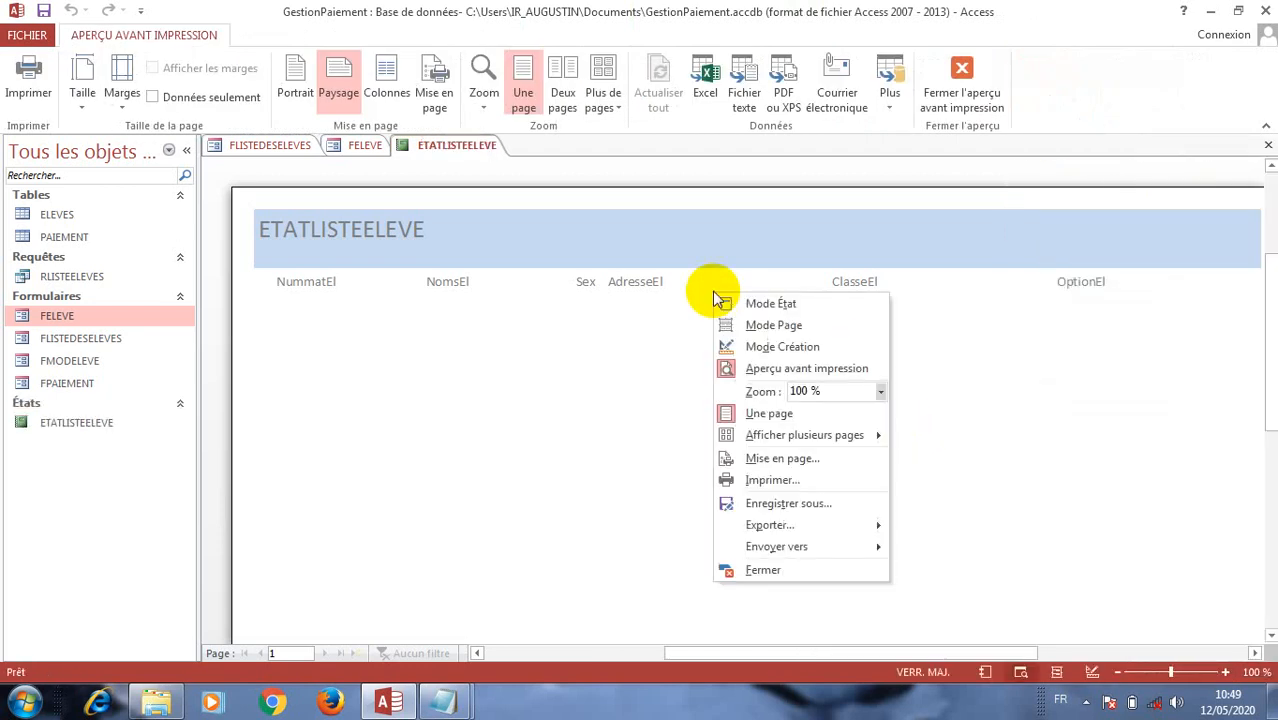
left_click(757, 345)
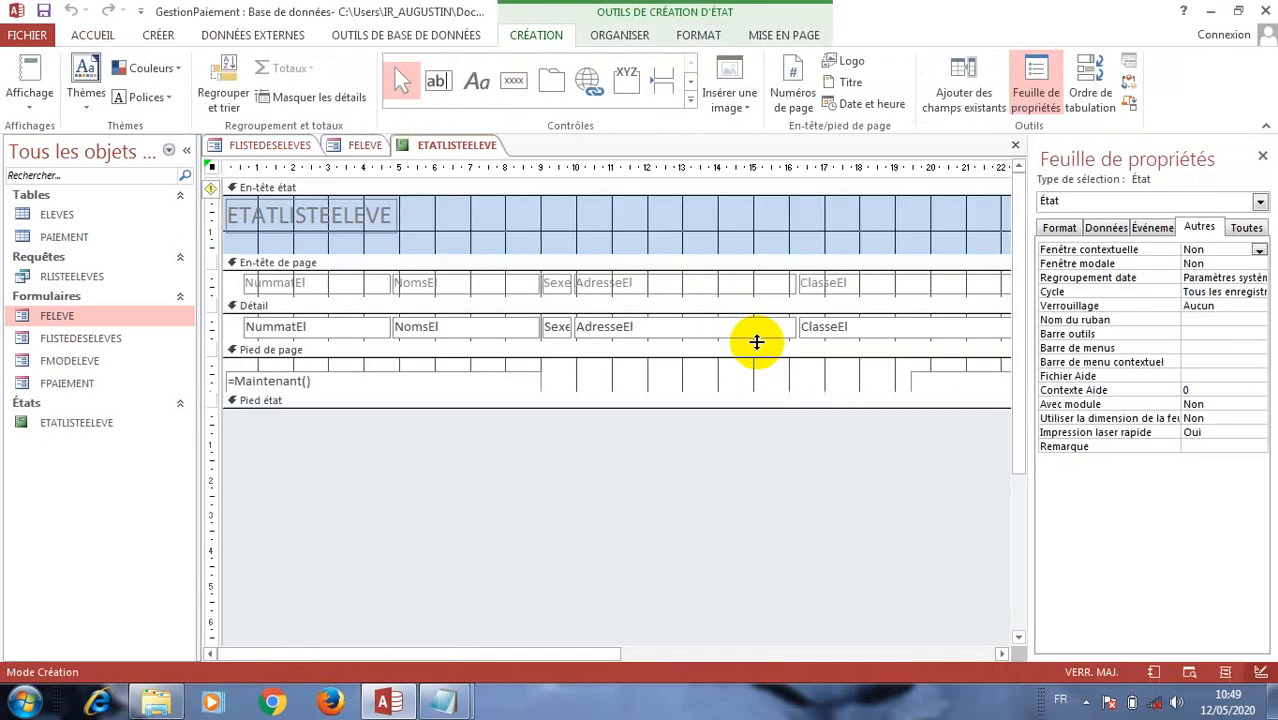
left_click(319, 281)
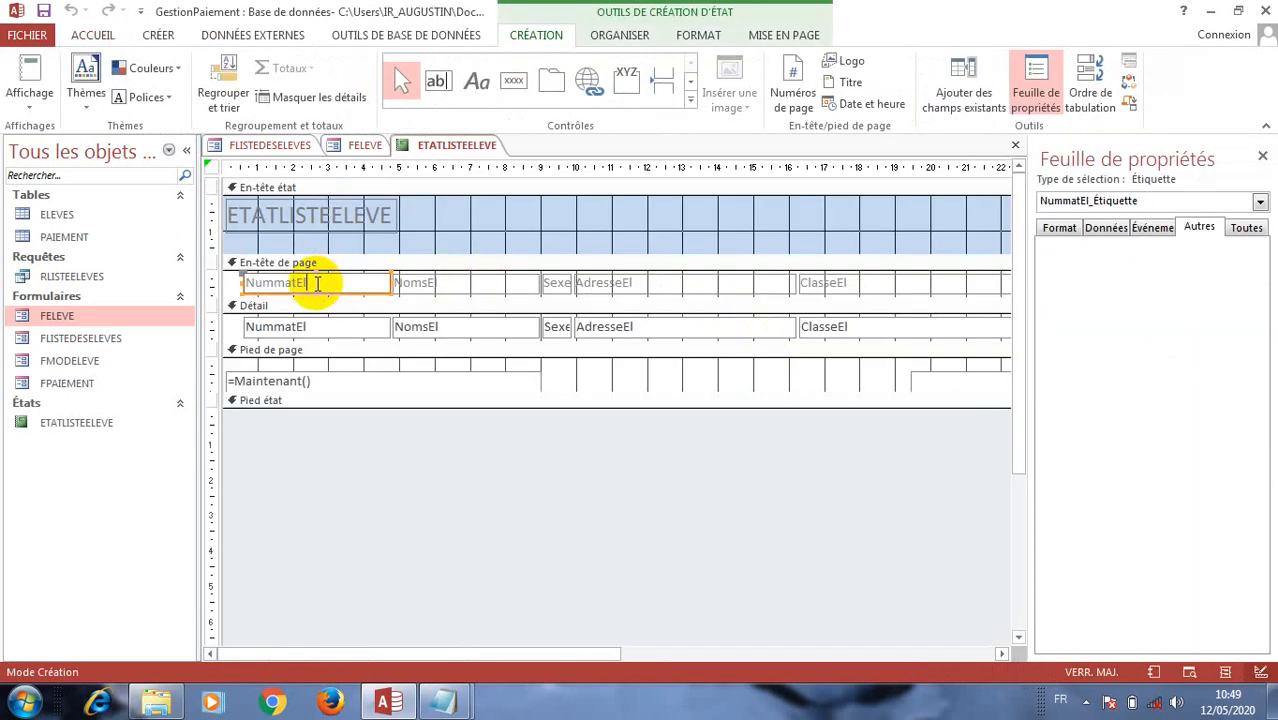
left_click(316, 310)
left_click(338, 281)
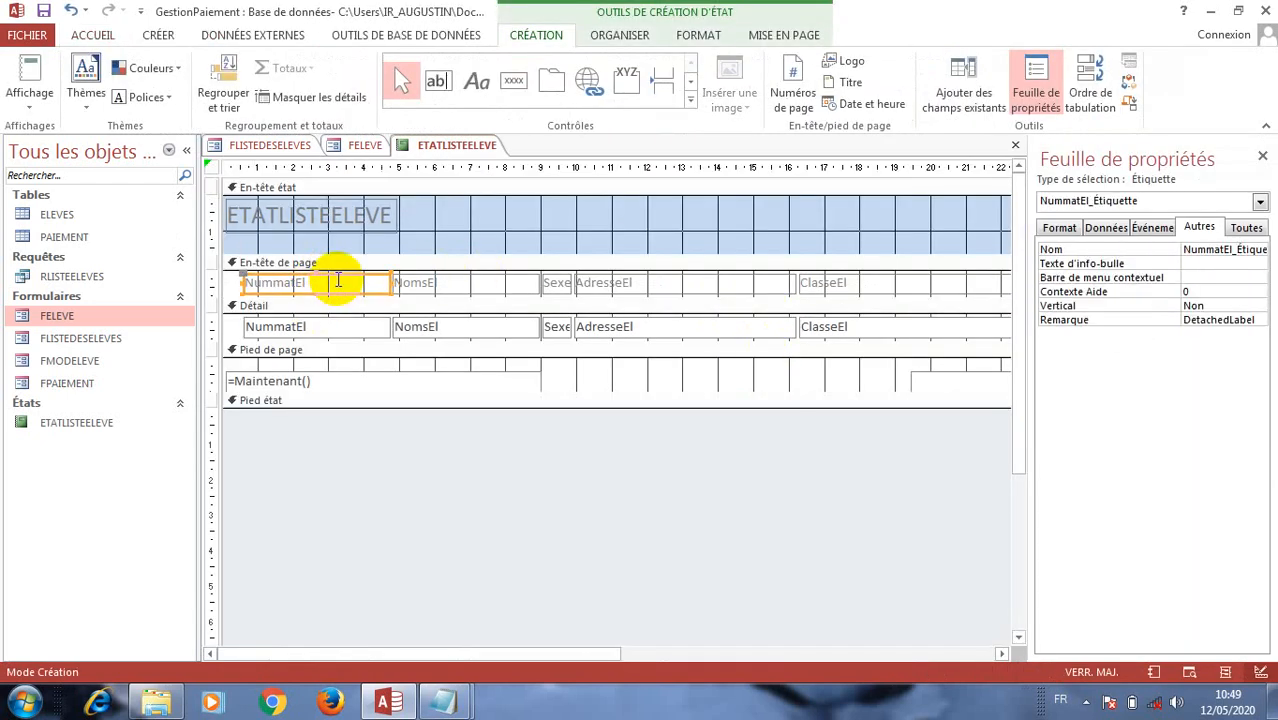
left_click(322, 328)
left_click(316, 283)
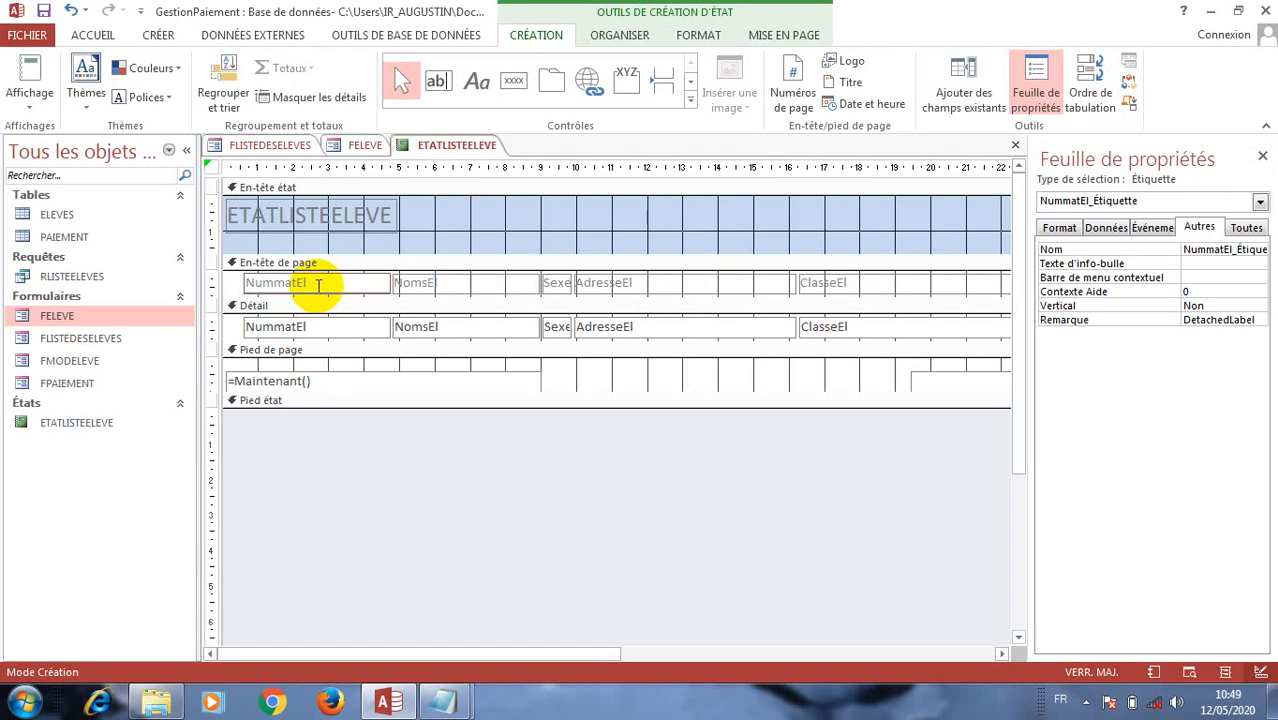
left_click(318, 284)
key("BackSpace")
key("BackSpace")
key("BackSpace")
key("BackSpace")
key("BackSpace")
key("BackSpace")
key("BackSpace")
type("UMERO")
type(" MA")
type("T")
key("BackSpace")
key("BackSpace")
key("BackSpace")
key("BackSpace")
key("BackSpace")
key("BackSpace")
key("BackSpace")
key("BackSpace")
key("BackSpace")
key("BackSpace")
type("MATRICULE")
- Change the NomsEl and SexeEl column headings in the page header to NOMS and SEXE
left_click(450, 286)
left_click(445, 283)
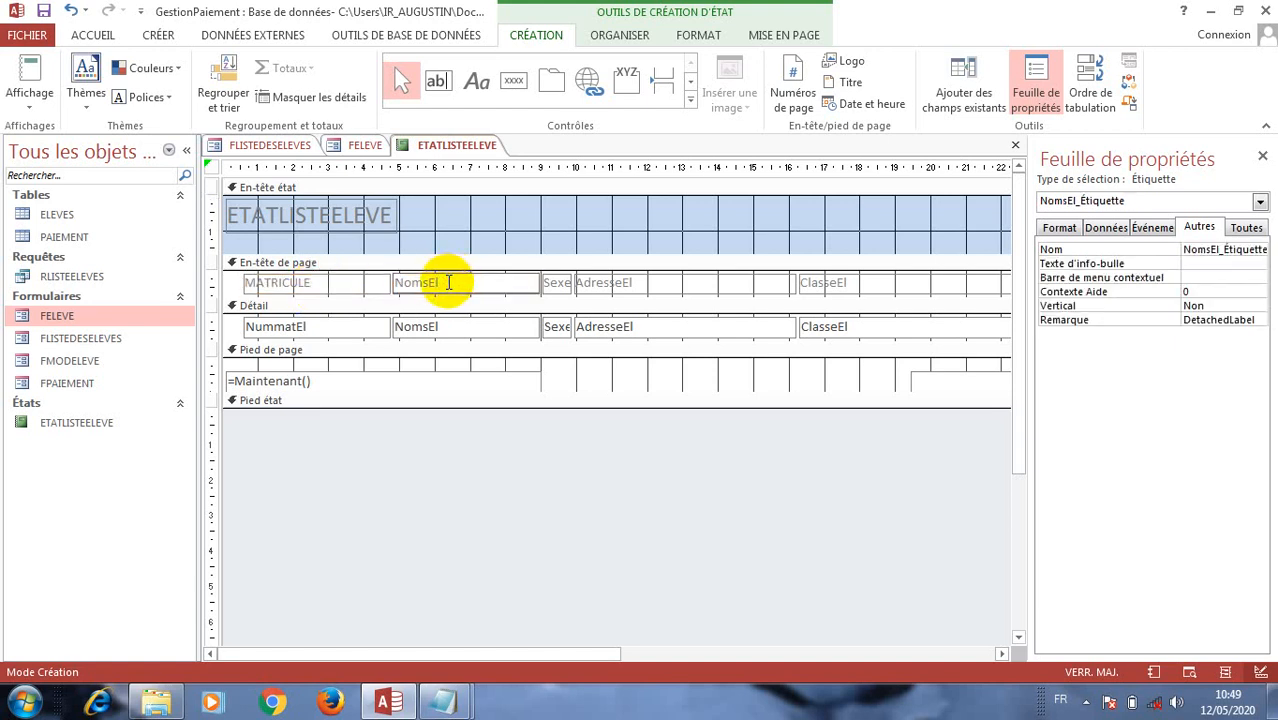
left_click_drag(440, 284, 392, 287)
type("NOMS")
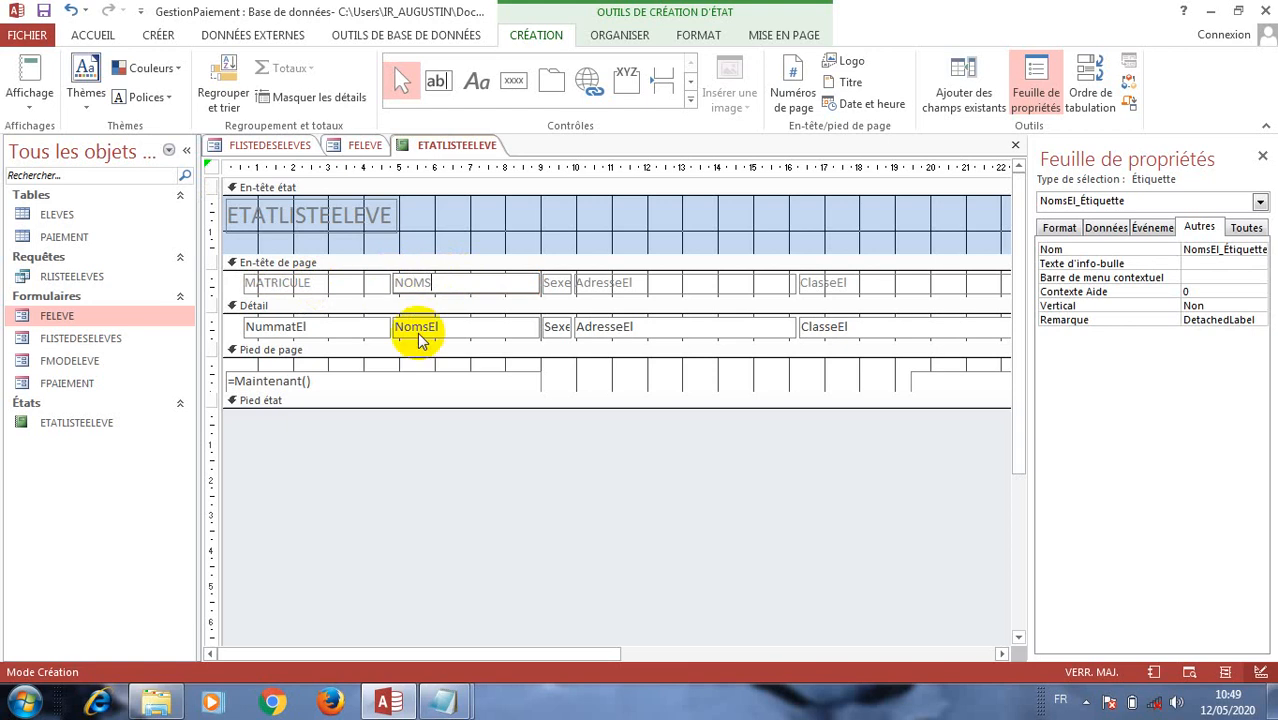
left_click(559, 285)
left_click(560, 284)
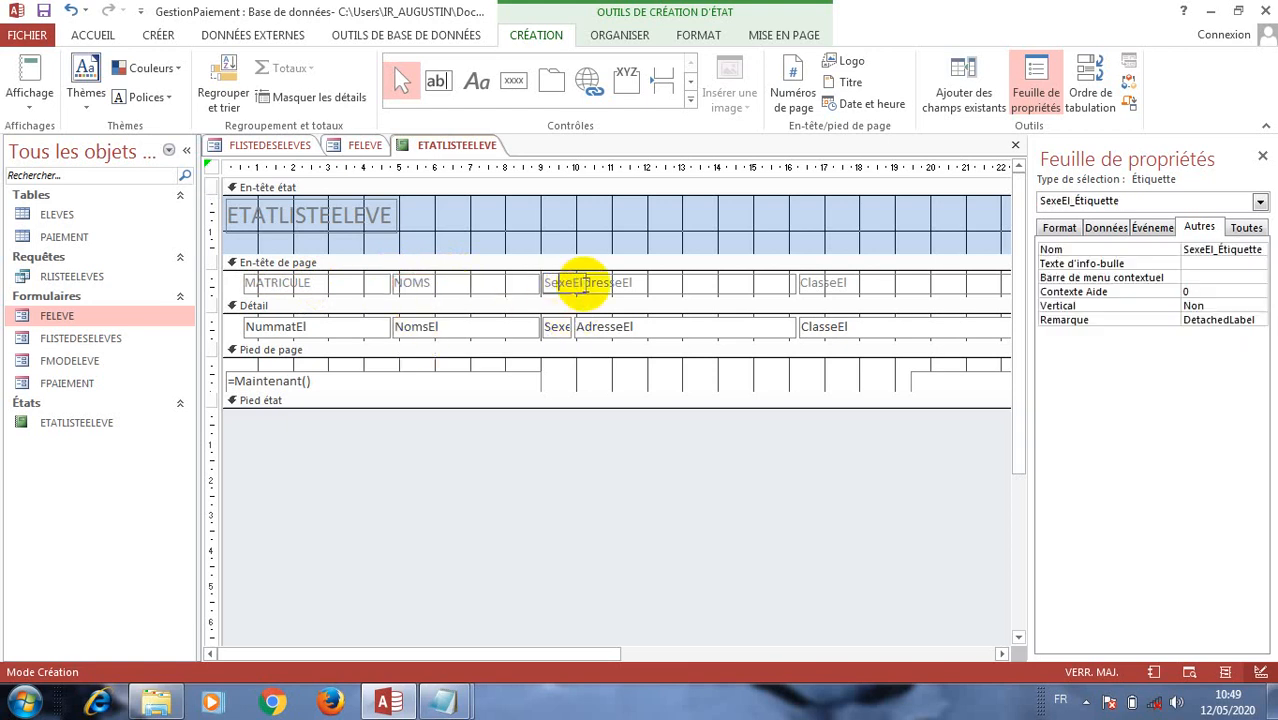
left_click(583, 284)
left_click(665, 284)
left_click(671, 284)
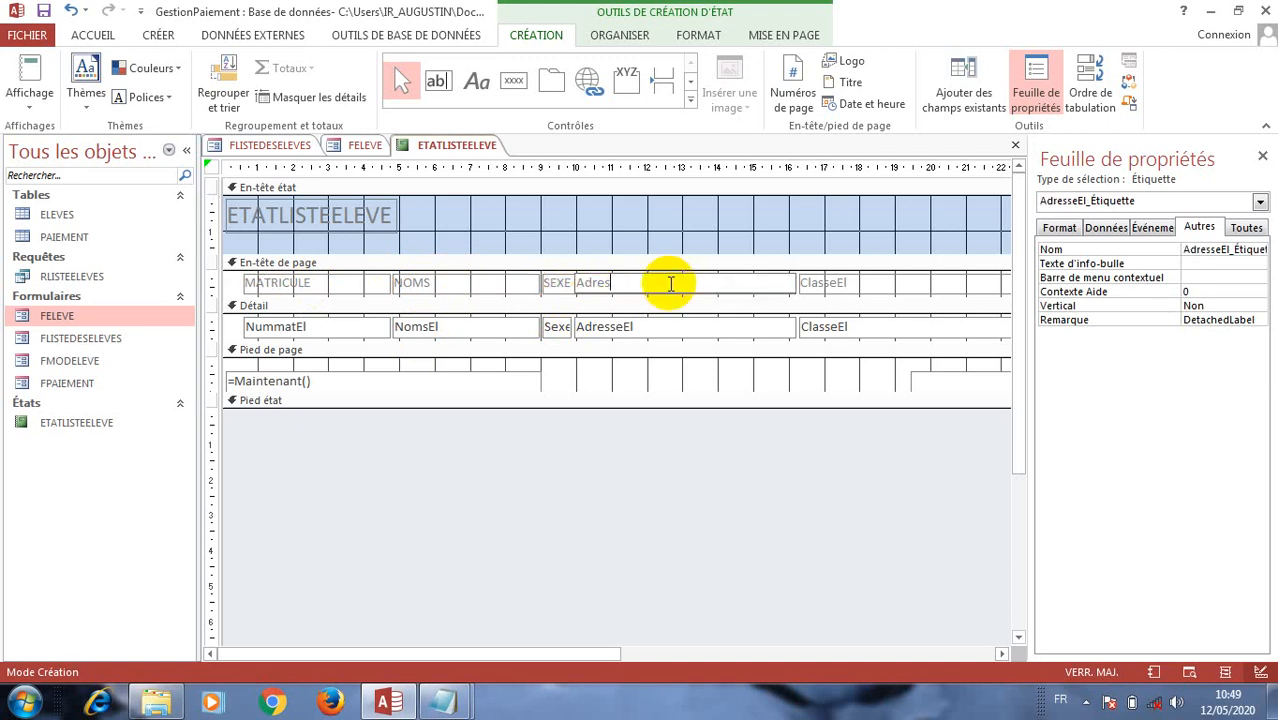
key("Return")
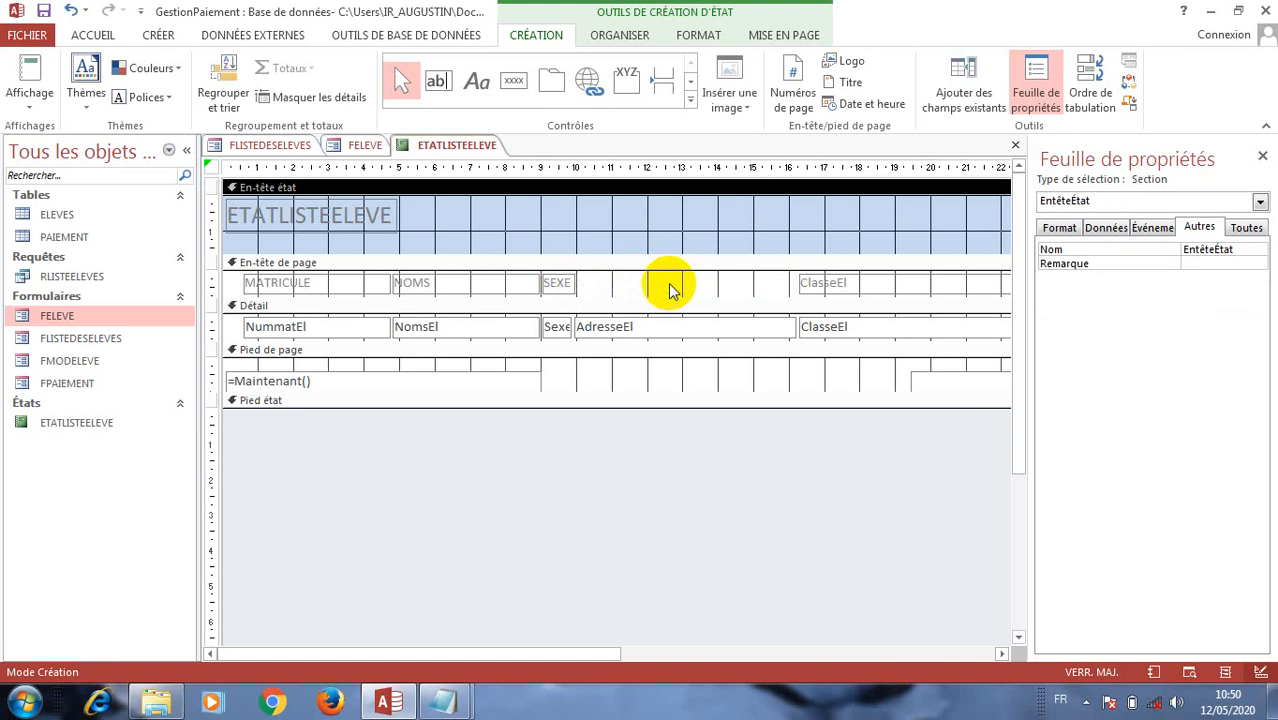
left_click(665, 286)
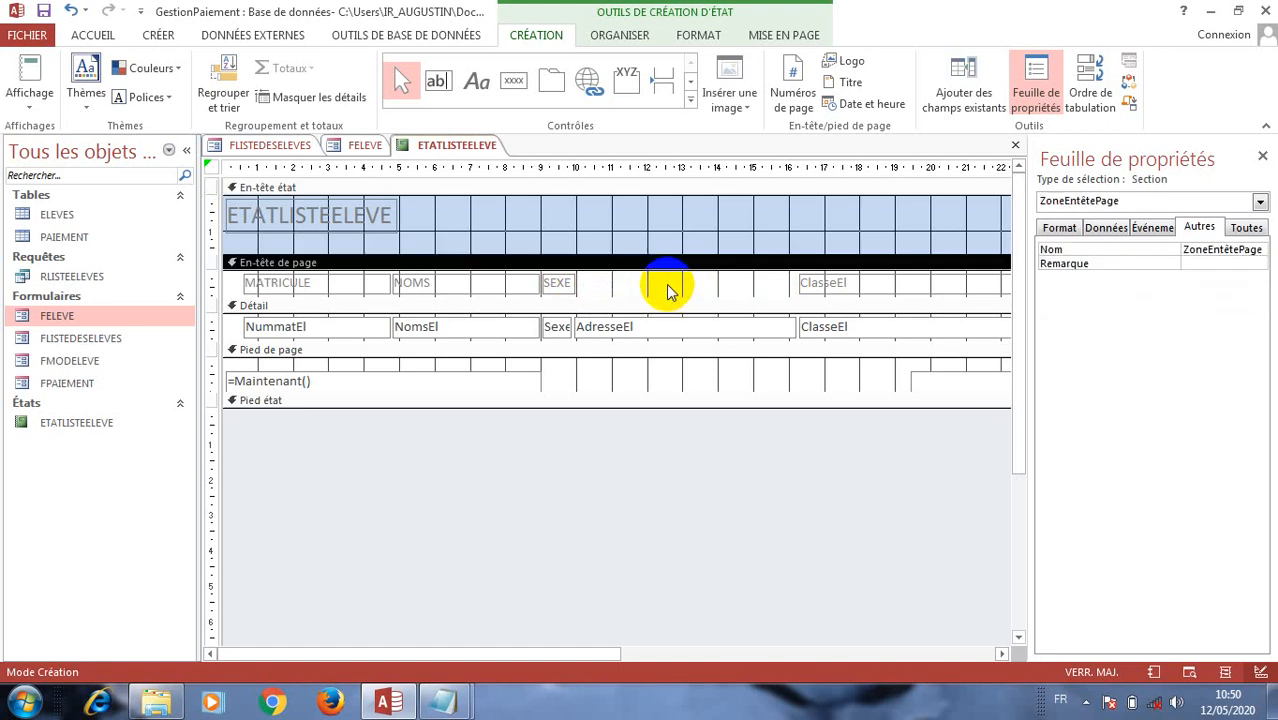
left_click(71, 10)
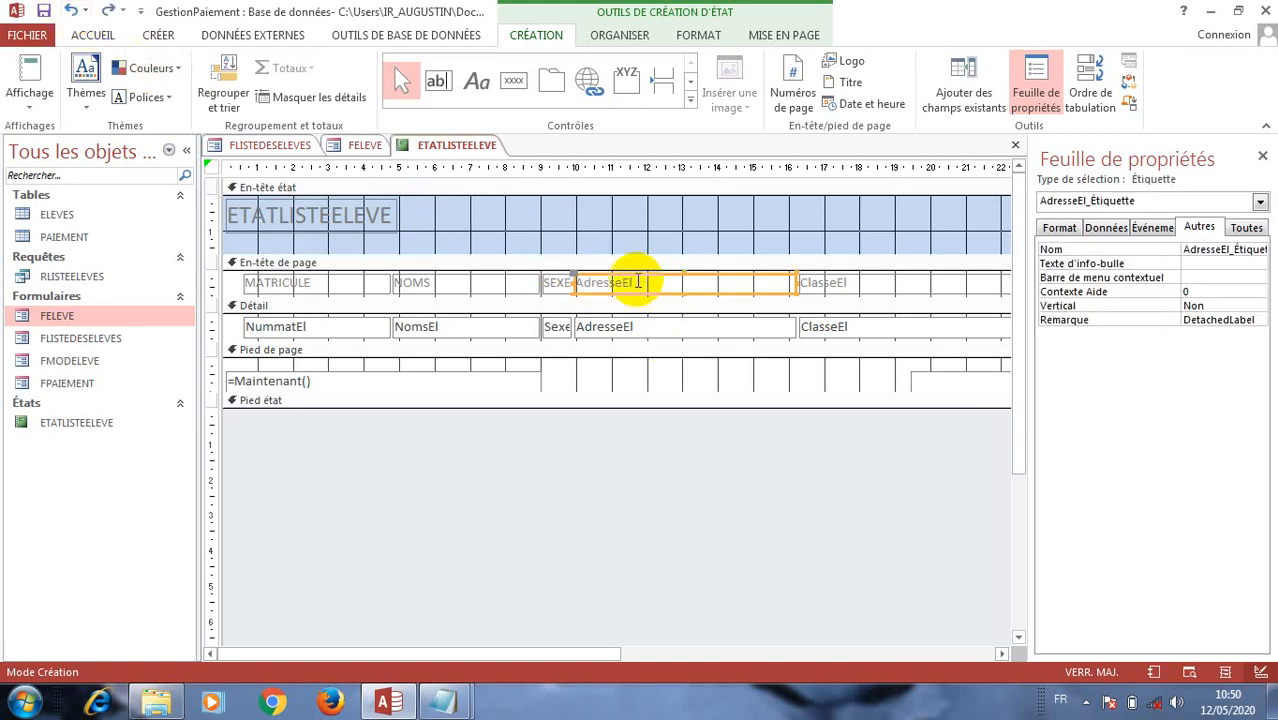
- Change the AdresseEl, ClasseEl and OptionEl column headings in the page header to ADRESSE, CLASSE and OPTION
double_click(635, 283)
type("AD")
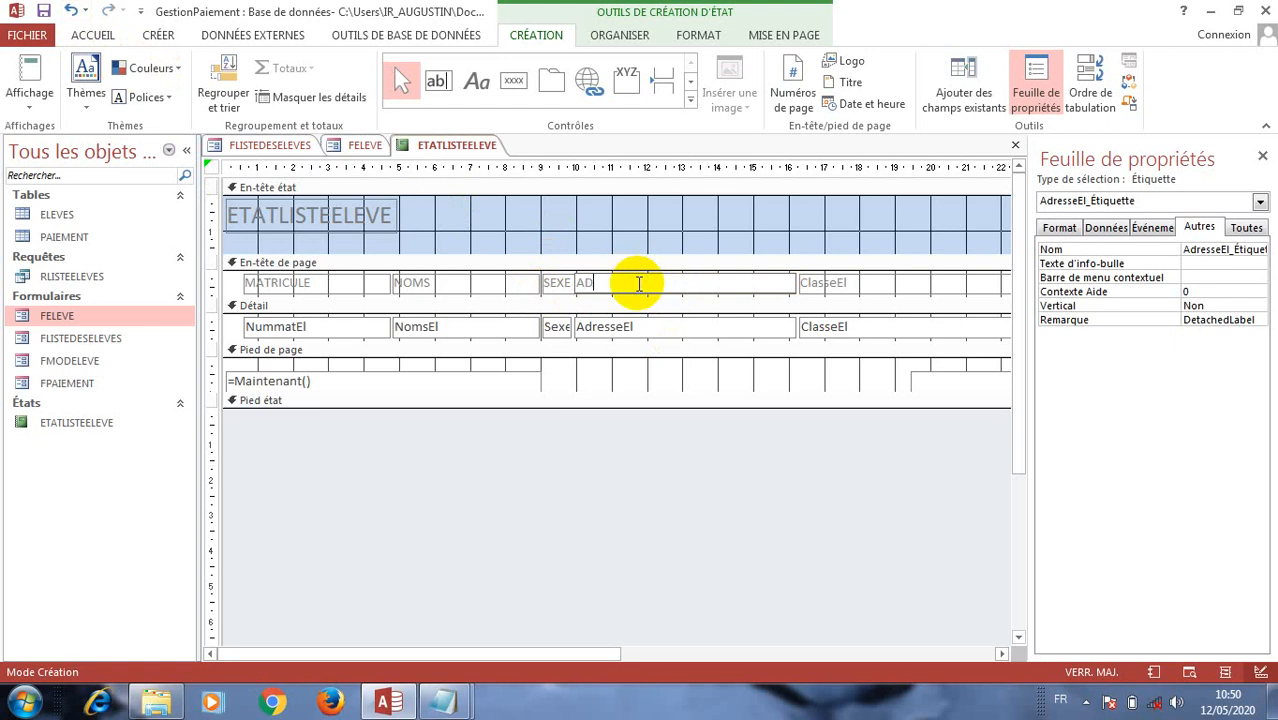
type("RESSE")
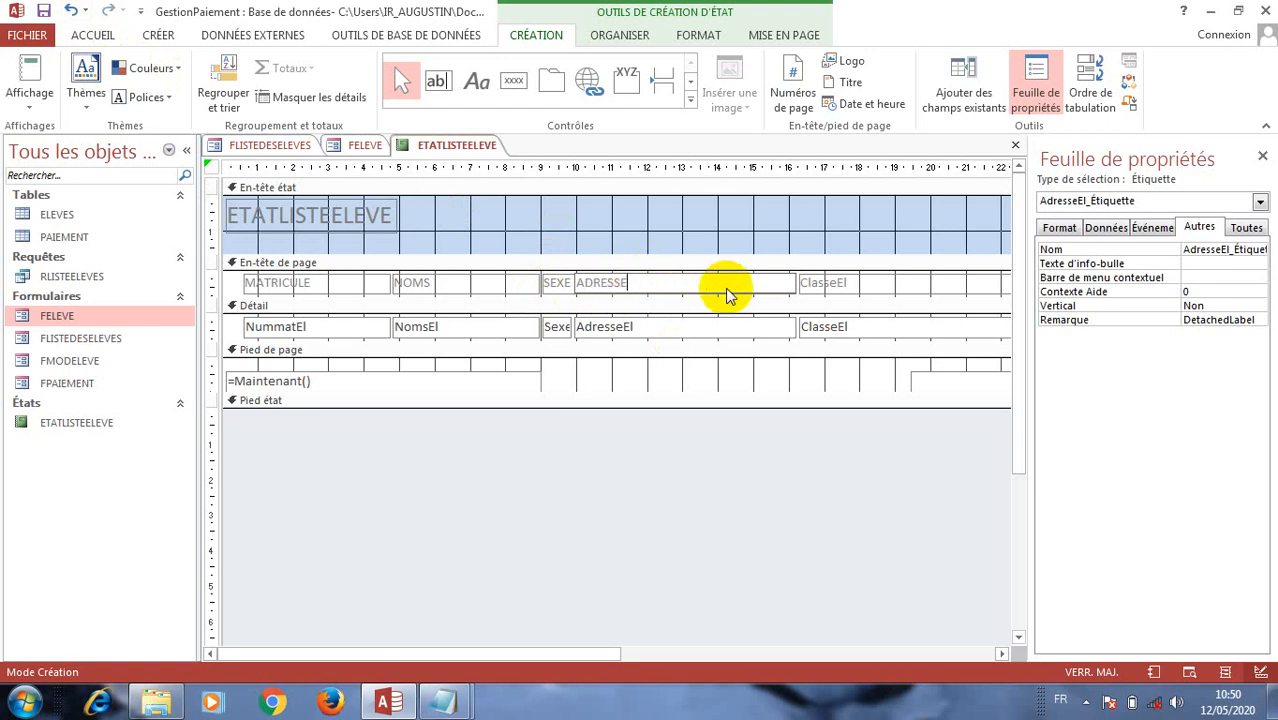
left_click(870, 281)
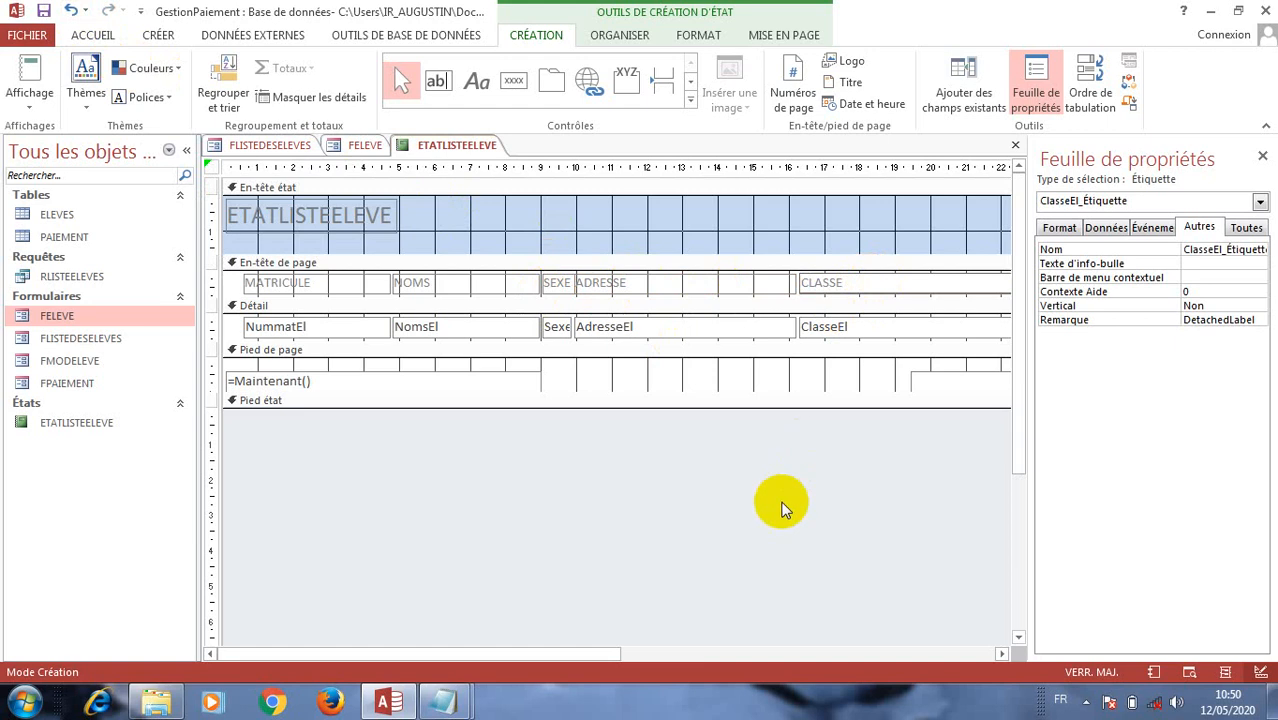
left_click_drag(599, 654, 884, 600)
left_click(901, 281)
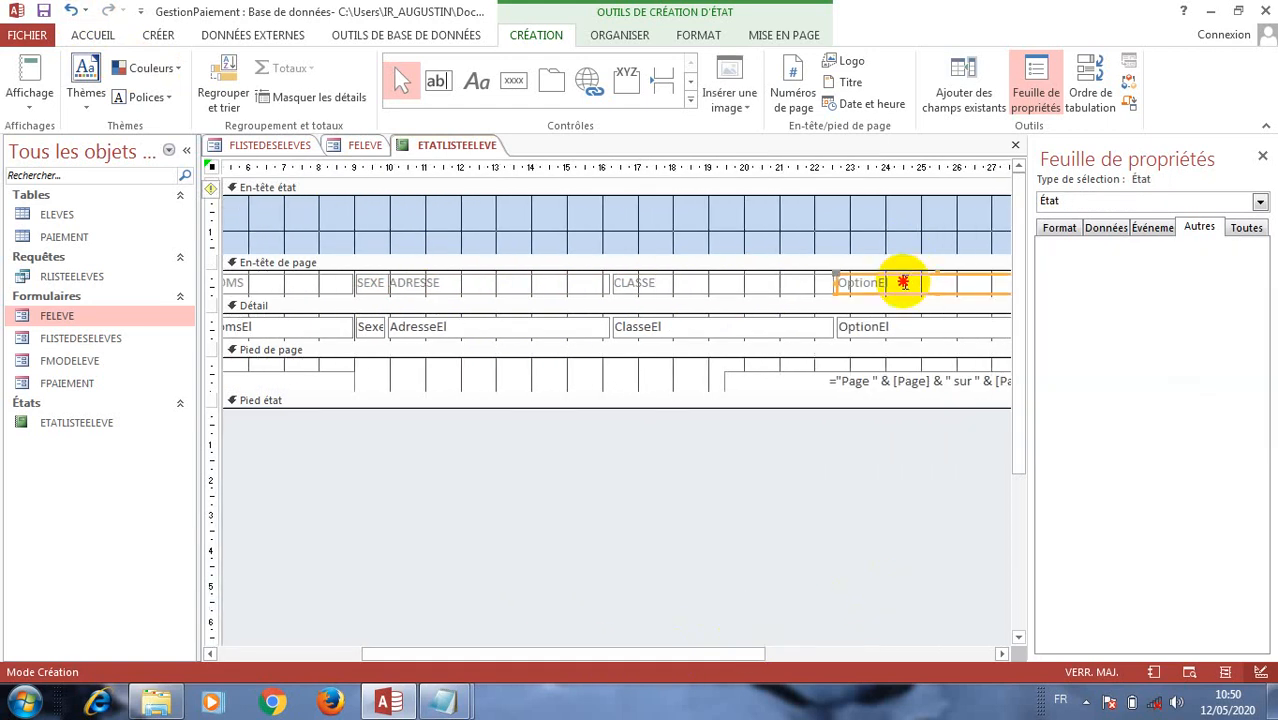
left_click(905, 282)
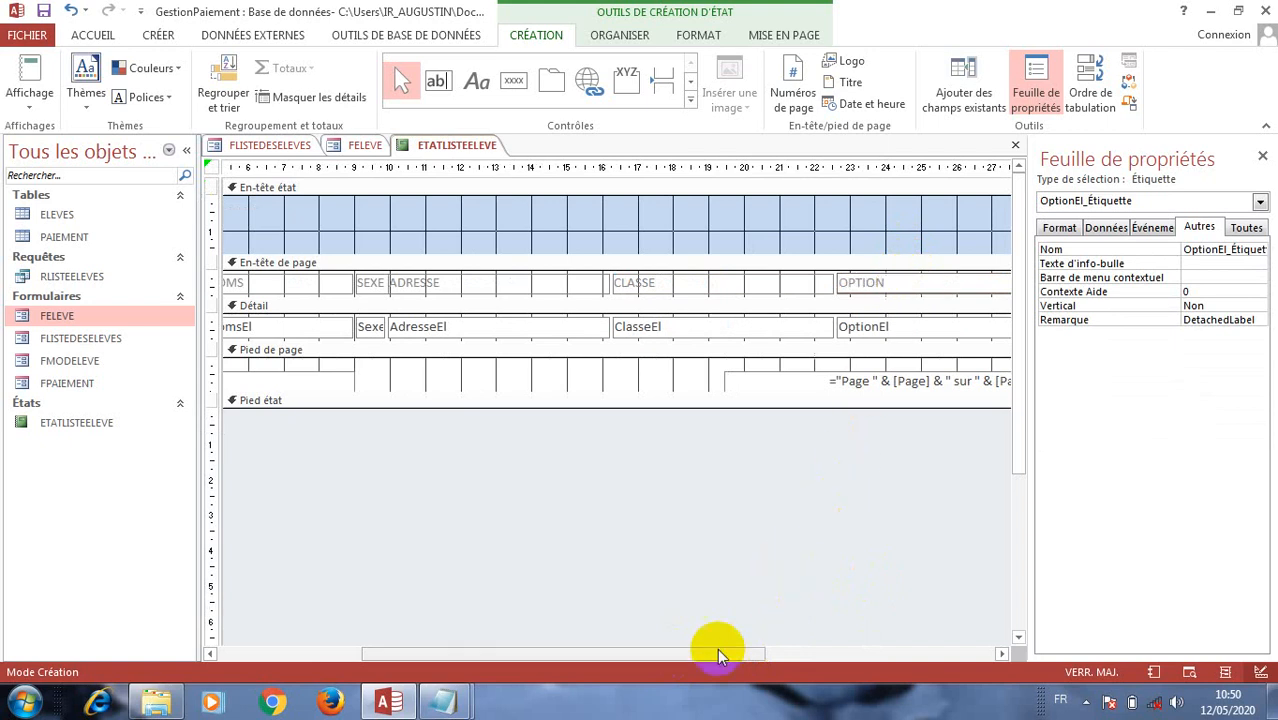
- Move the ETATLISTEELEVE title label within the report header so it starts at about 9.7 on the horizontal ruler
left_click_drag(766, 654, 415, 628)
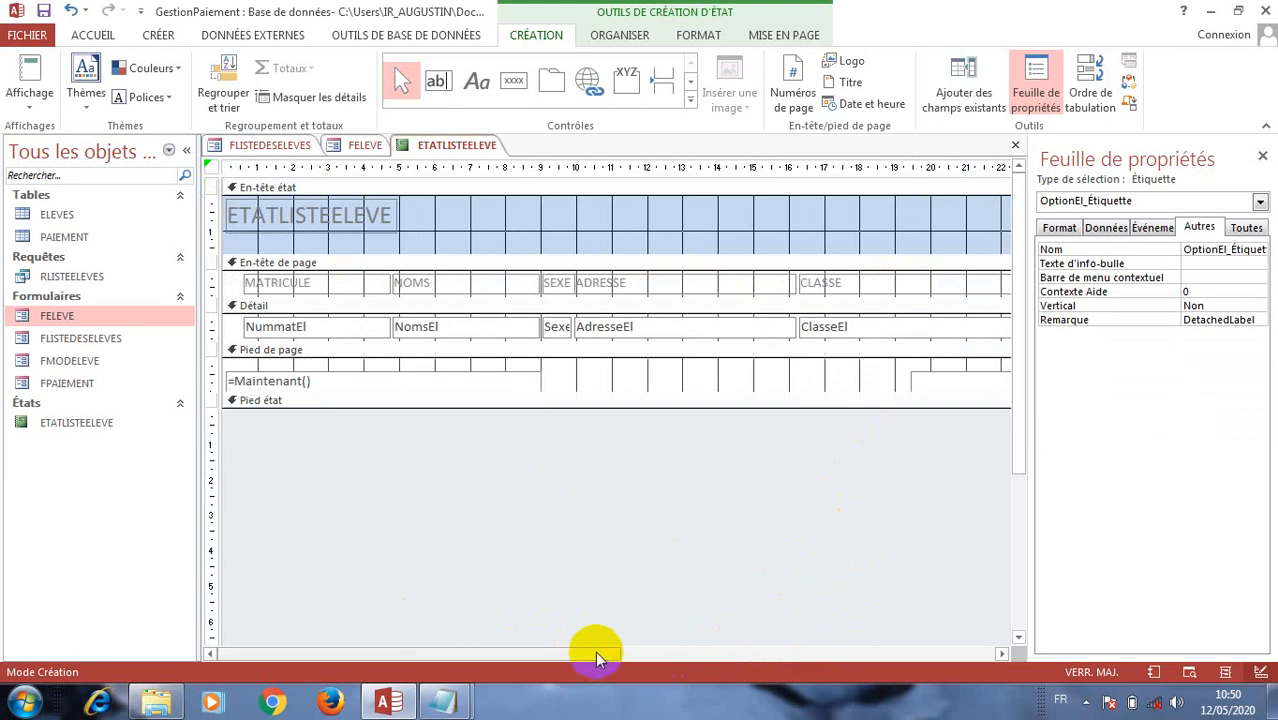
left_click_drag(595, 651, 930, 519)
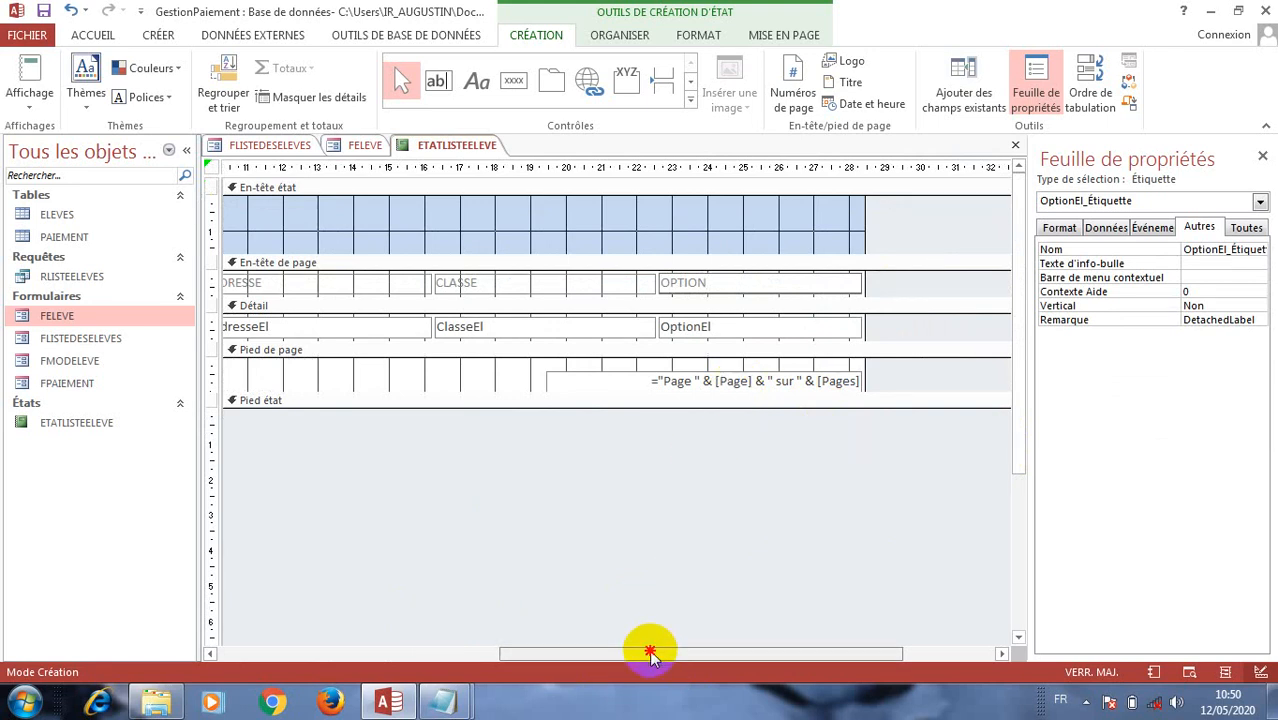
left_click_drag(650, 651, 308, 650)
left_click_drag(280, 216, 622, 221)
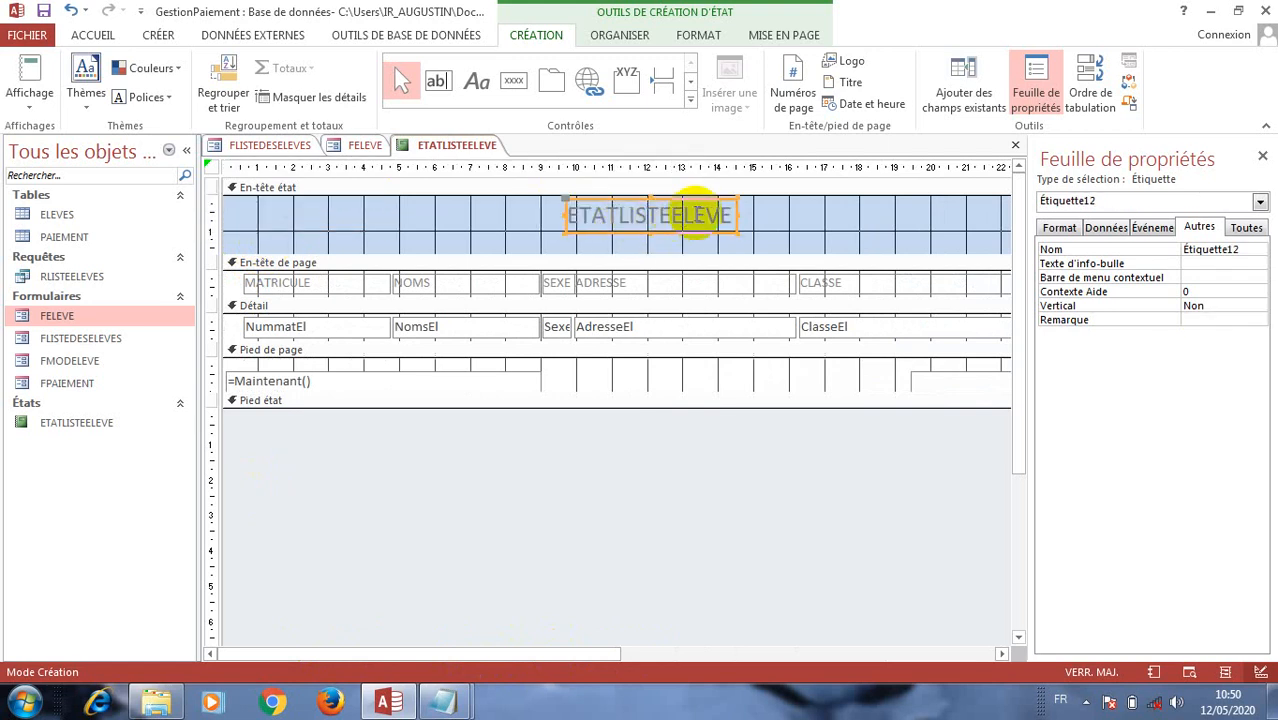
- Replace the text of the ETATLISTEELEVE title label in the report header with LISTE DES ELEVES
left_click(727, 214)
left_click_drag(727, 214, 577, 217)
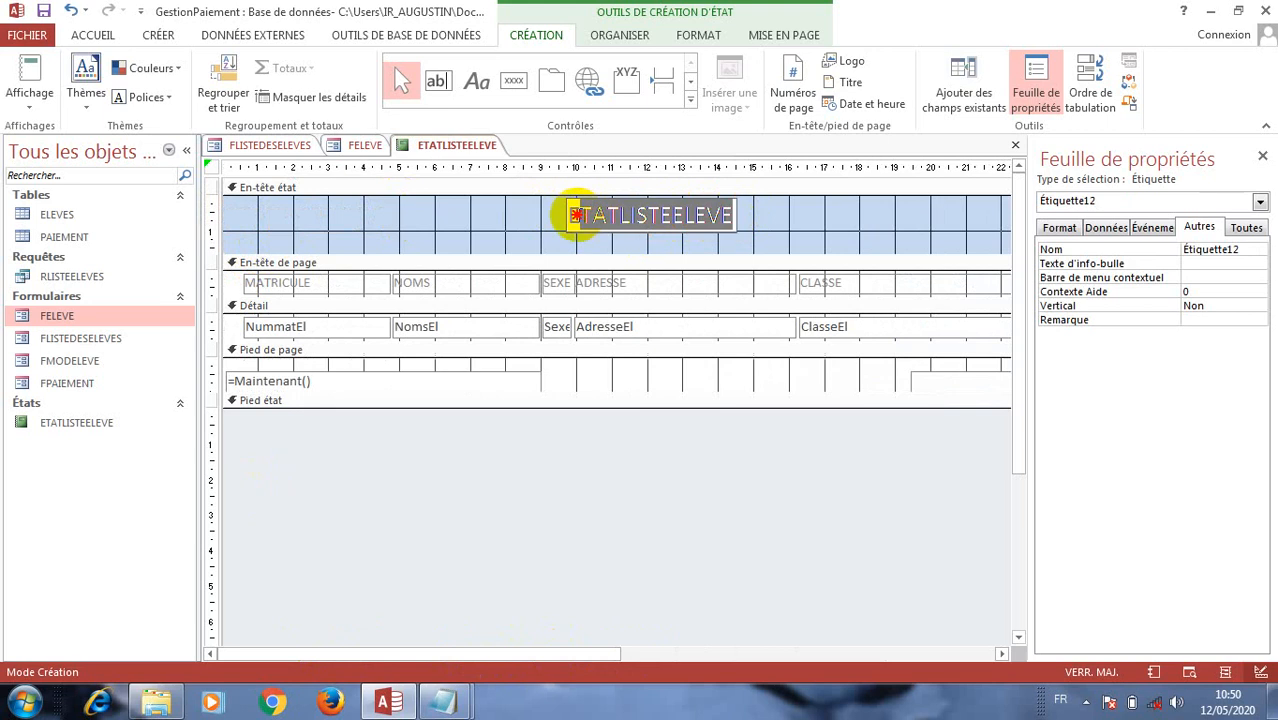
key("BackSpace")
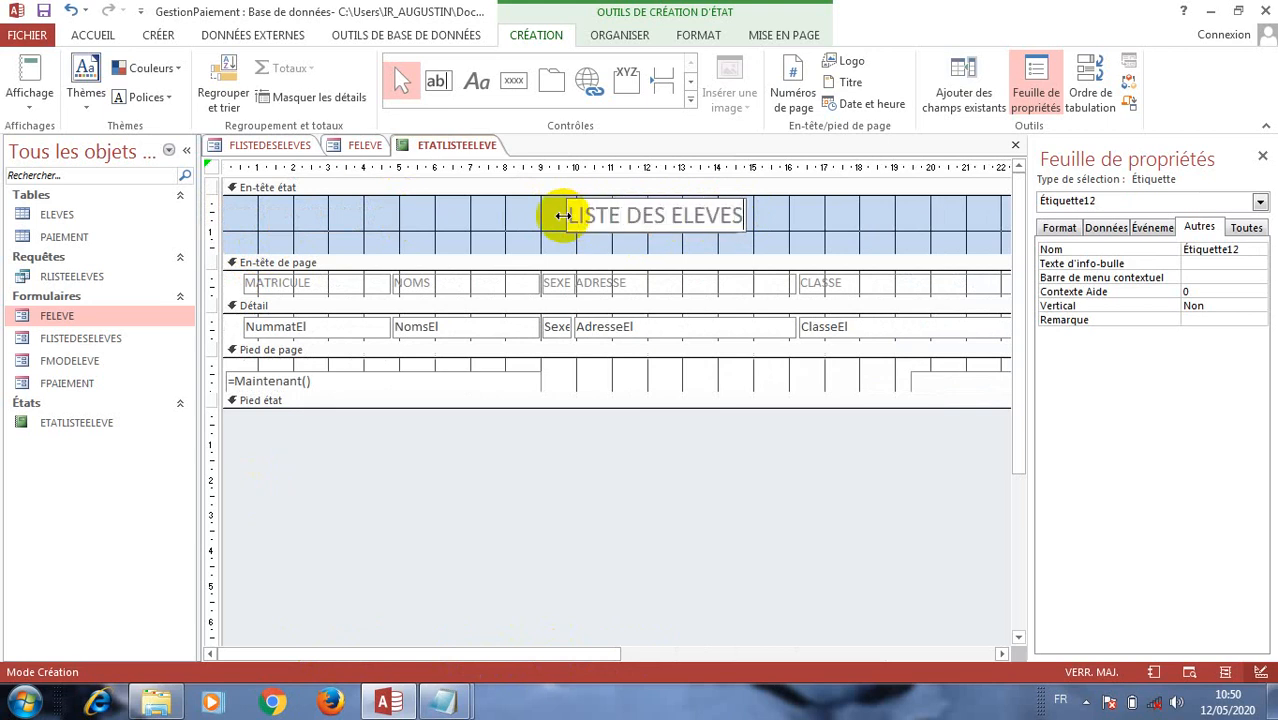
left_click(613, 243)
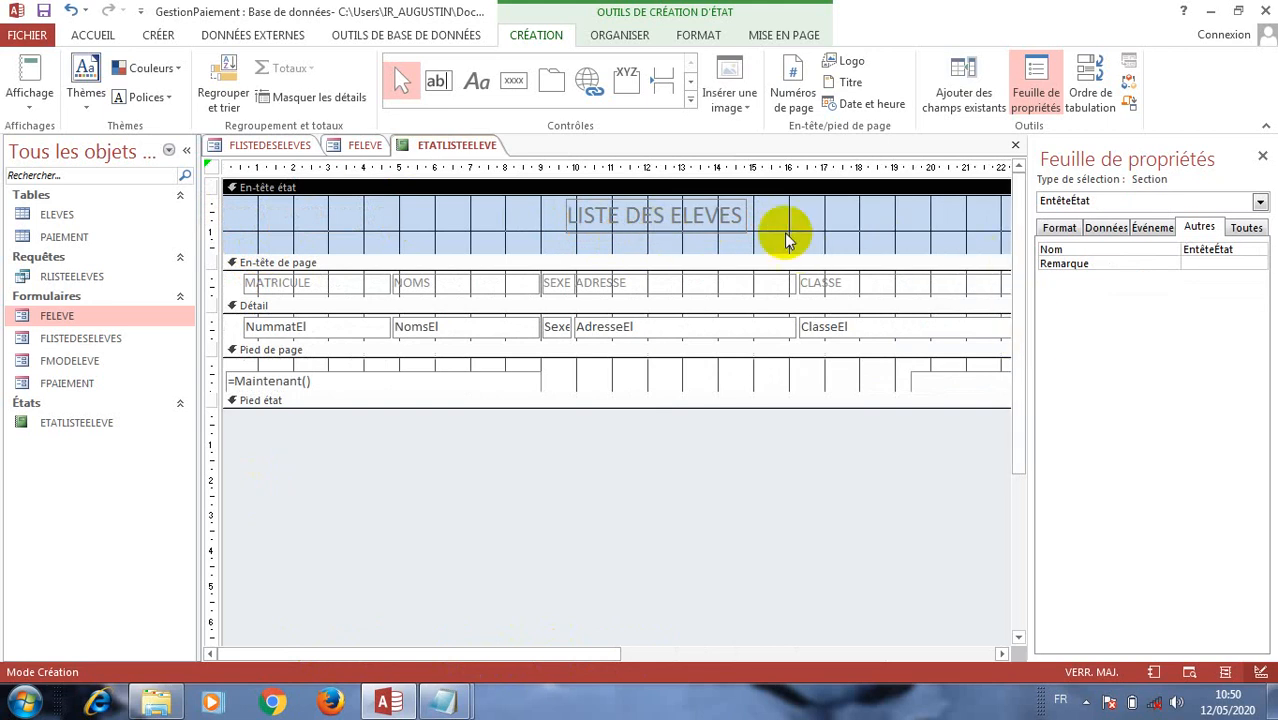
- Enlarge the report header to about 2.9 cm high and move the LISTE DES ELEVES label down to its lower edge
left_click_drag(746, 254, 747, 298)
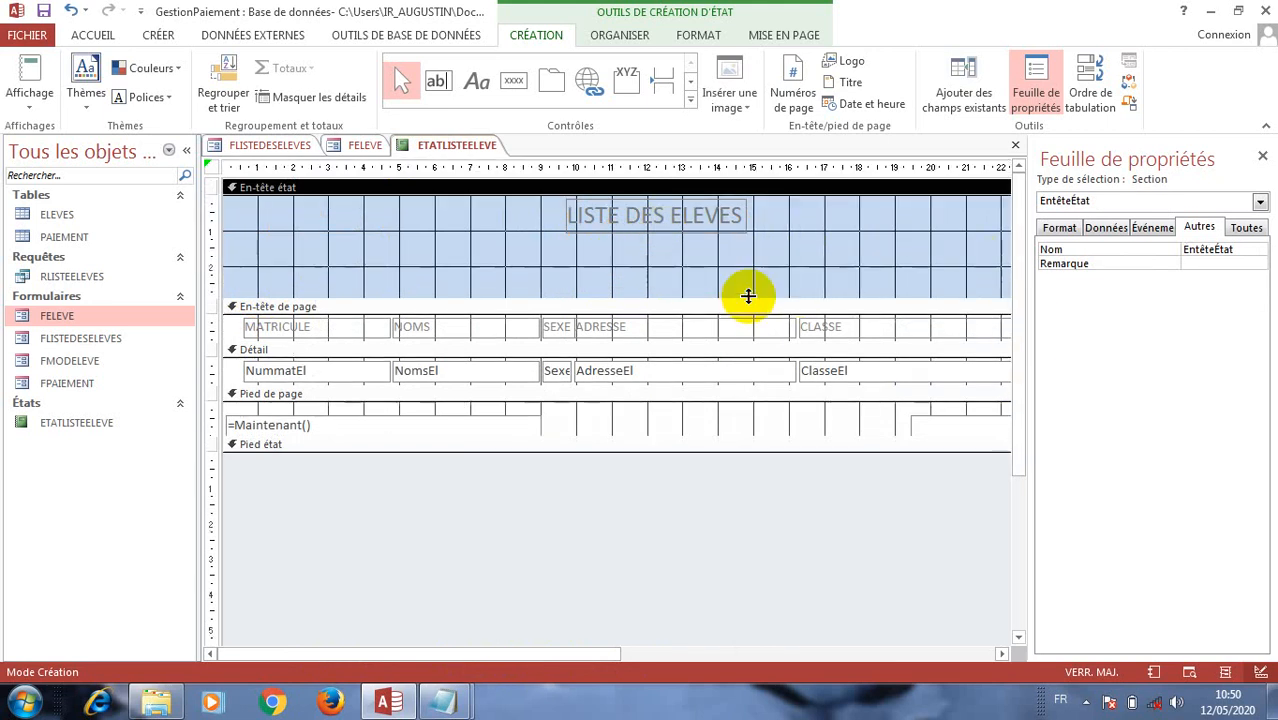
left_click_drag(676, 228, 672, 282)
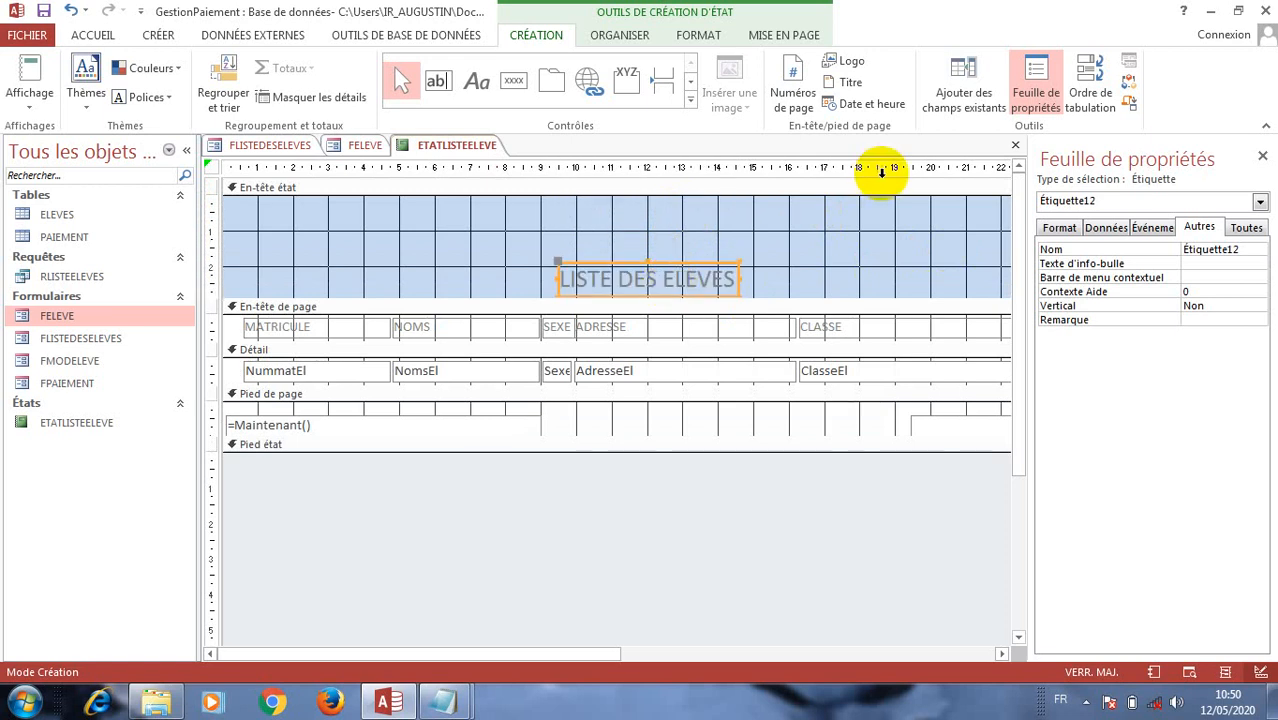
- Format the LISTE DES ELEVES label with font size 14, black text and bold
left_click(92, 35)
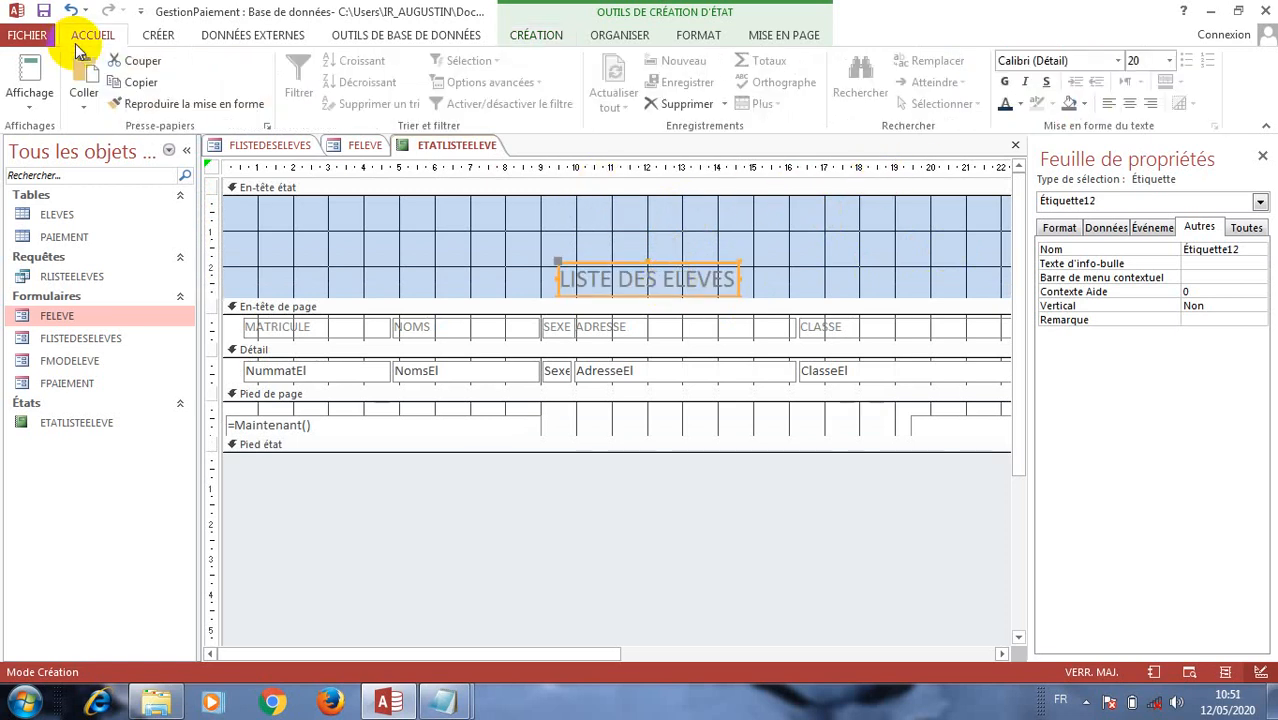
left_click(1169, 61)
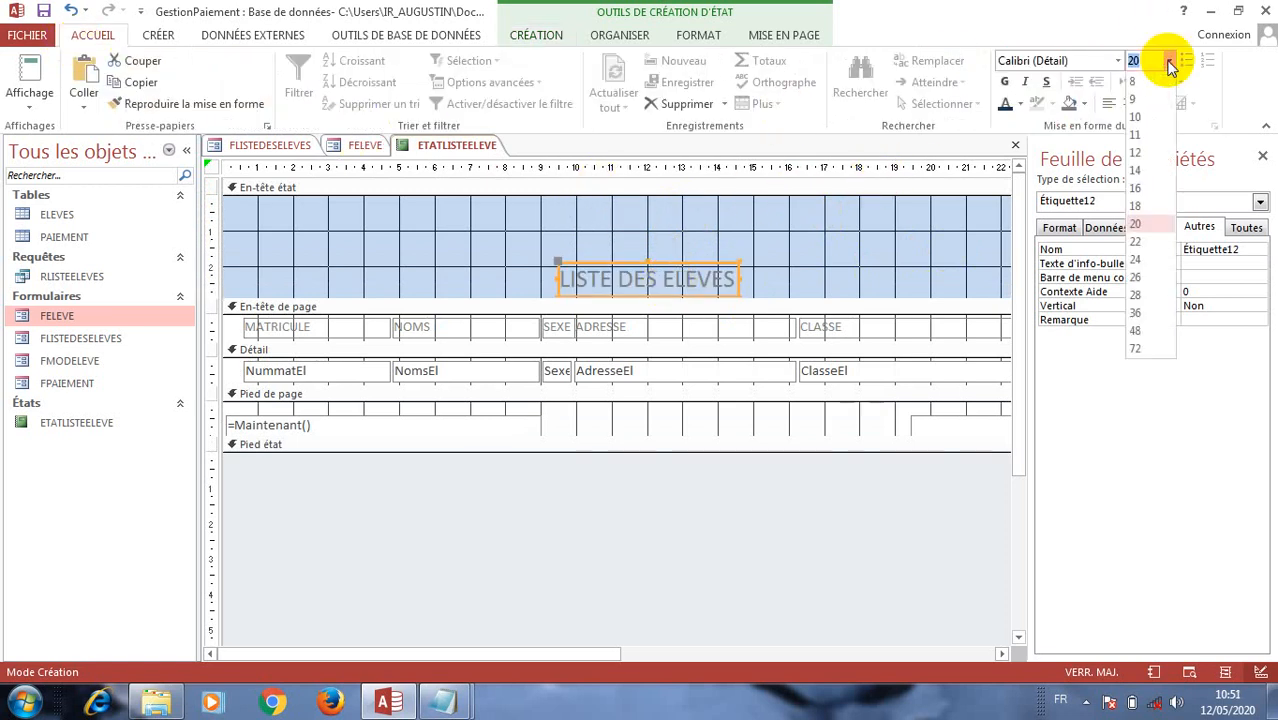
left_click(1138, 172)
left_click(1022, 108)
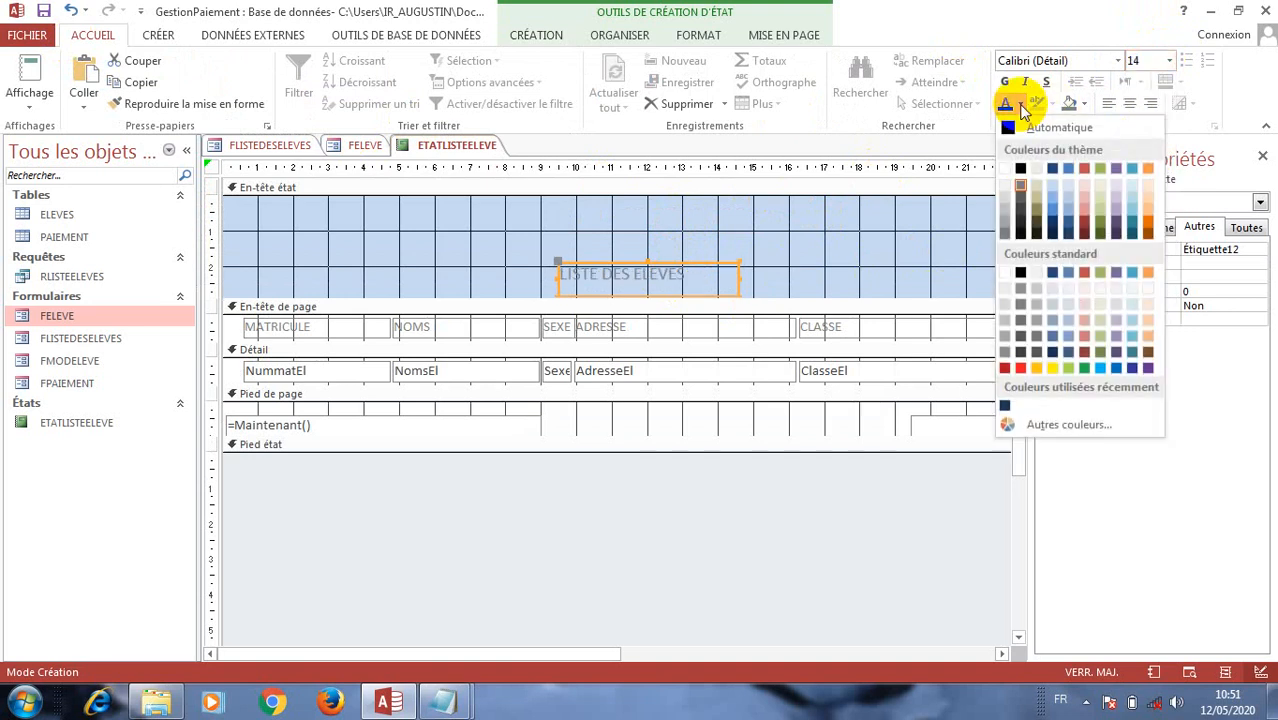
left_click(1019, 165)
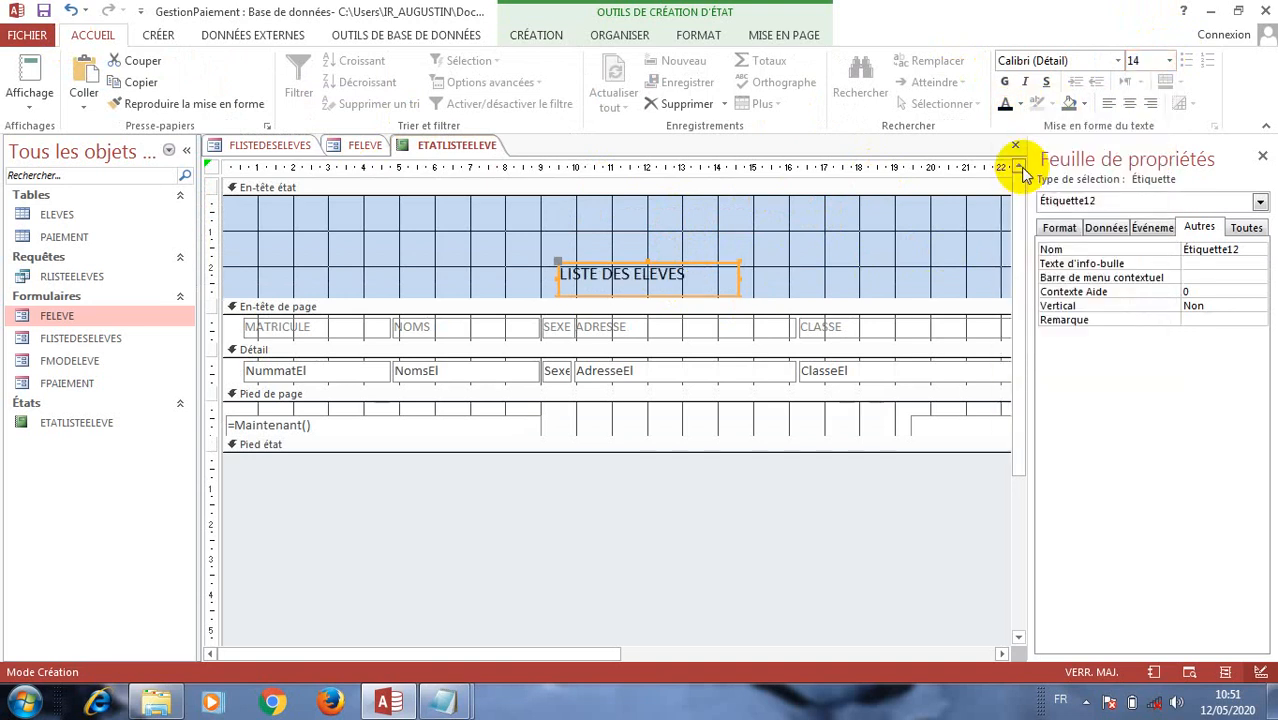
left_click(1005, 81)
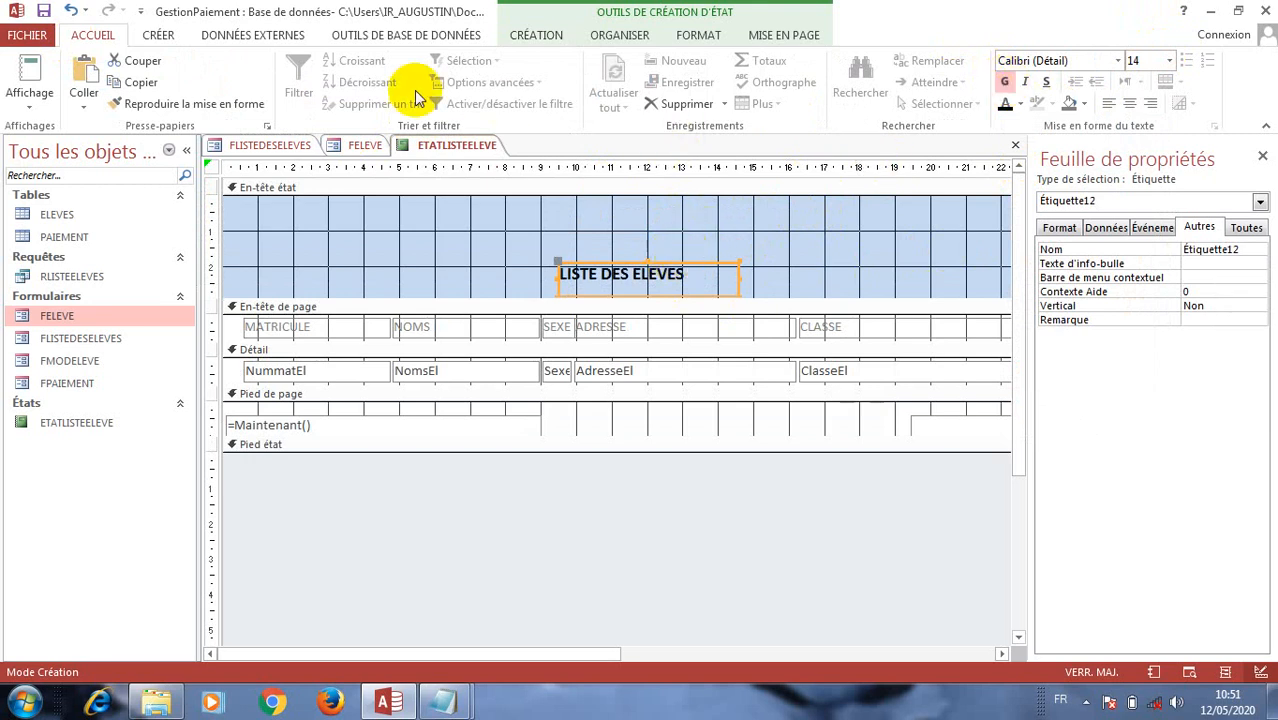
- Add a label about 8.4 cm wide reading INSTITUT St AUGUSTIN in the report header above LISTE DES ELEVES
left_click(160, 37)
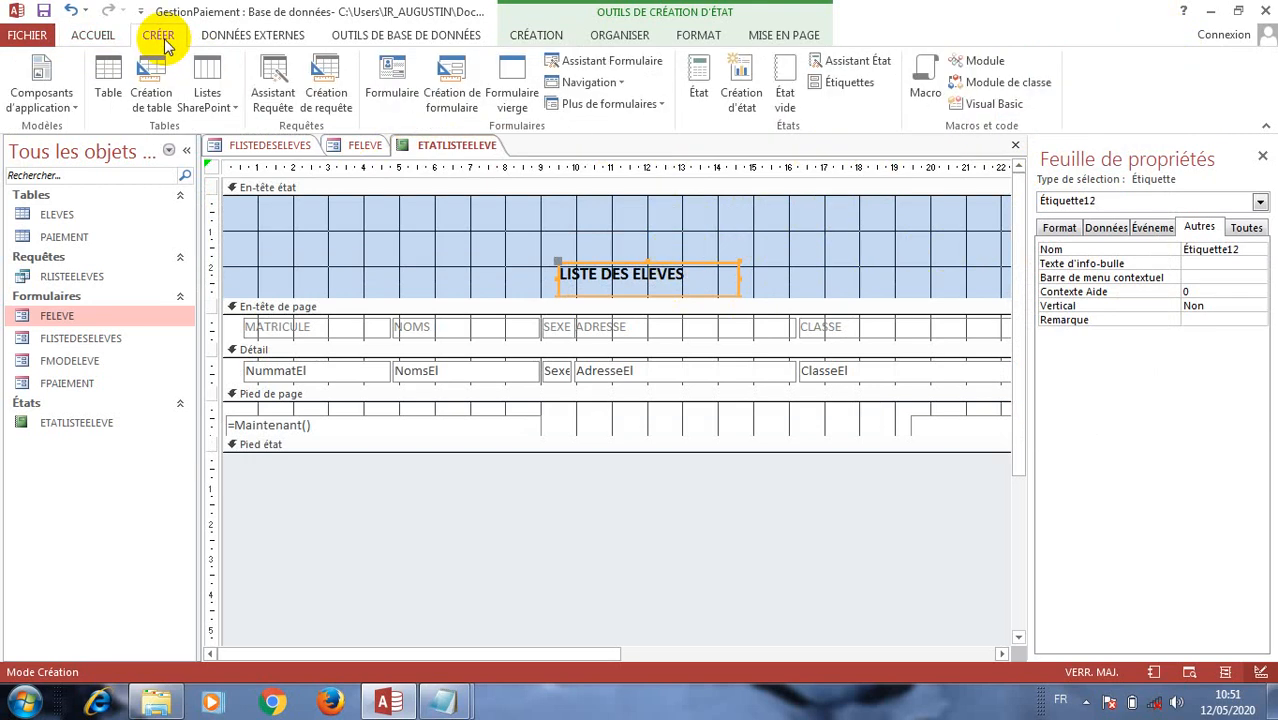
left_click(538, 35)
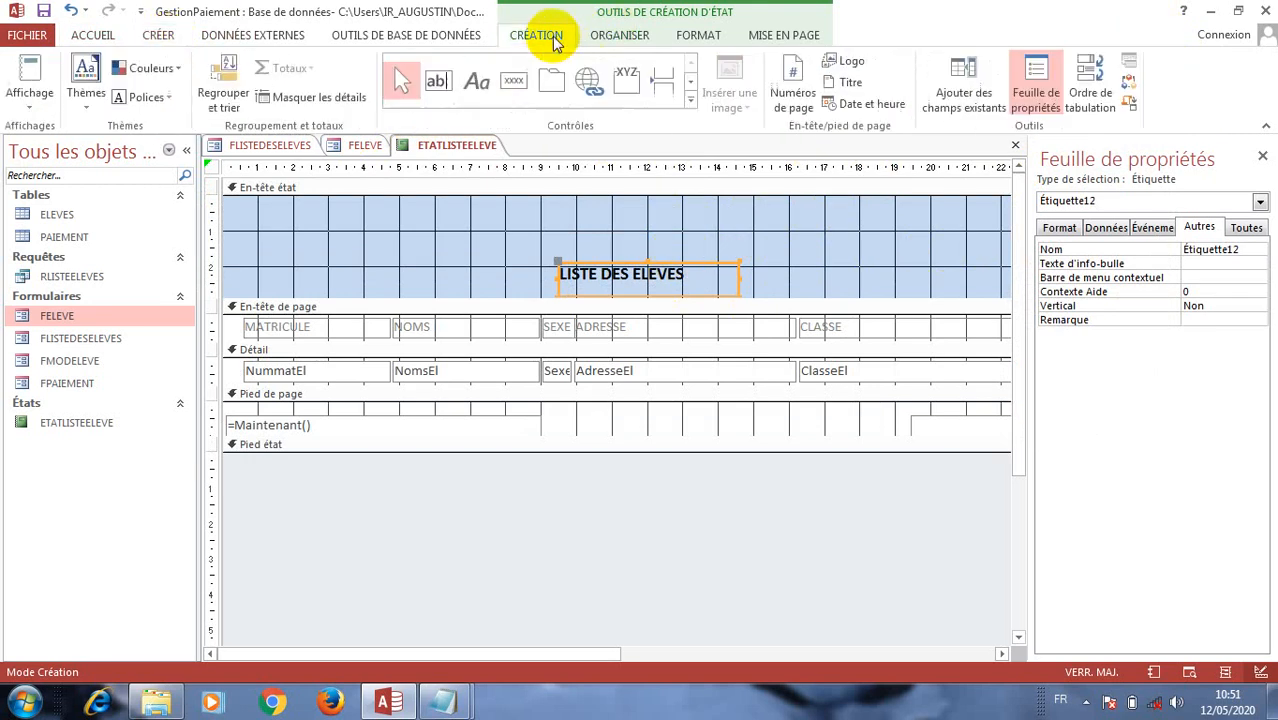
left_click(476, 80)
left_click_drag(515, 213, 810, 234)
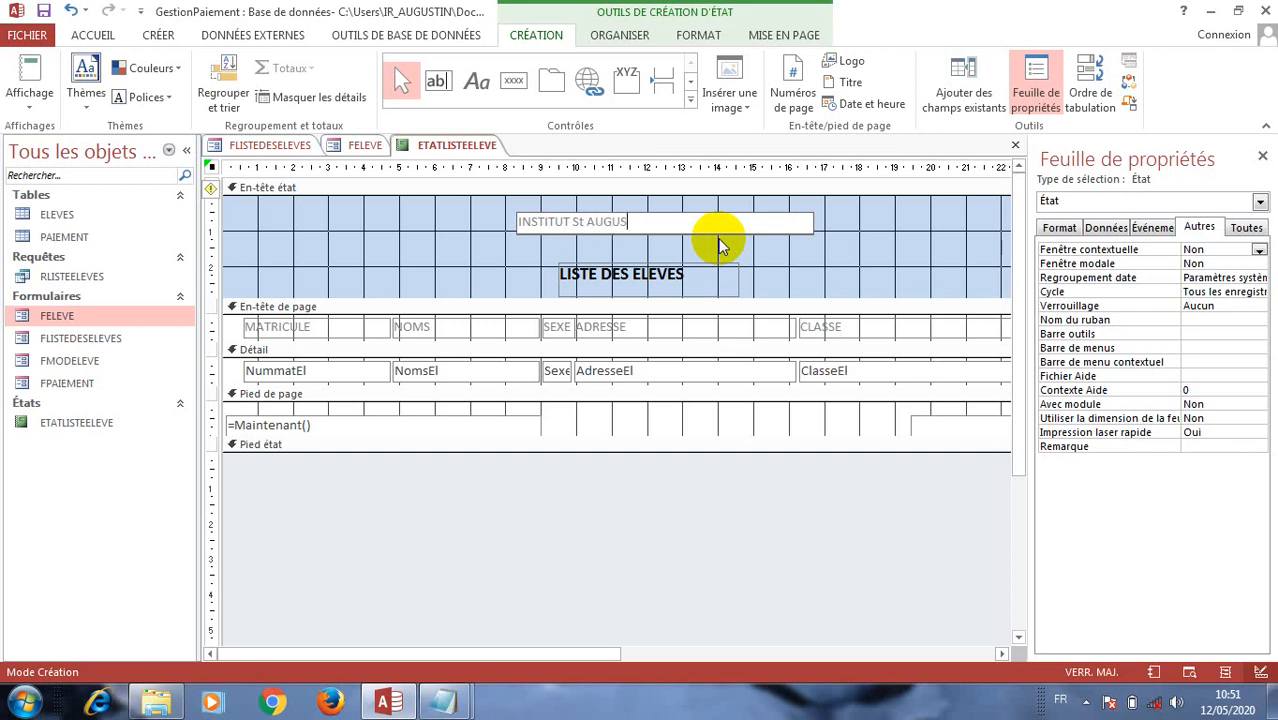
left_click(720, 250)
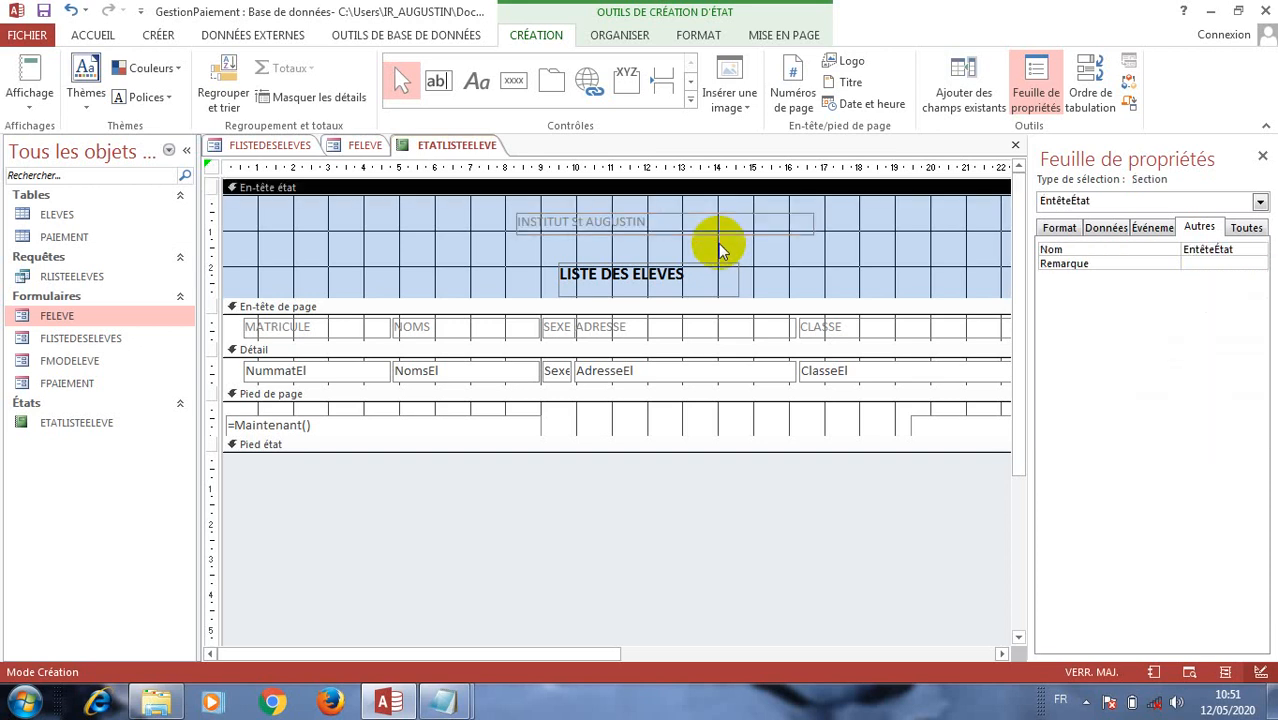
- Format the INSTITUT St AUGUSTIN label in Aharoni, size 16, bold, with dark blue text
left_click(668, 220)
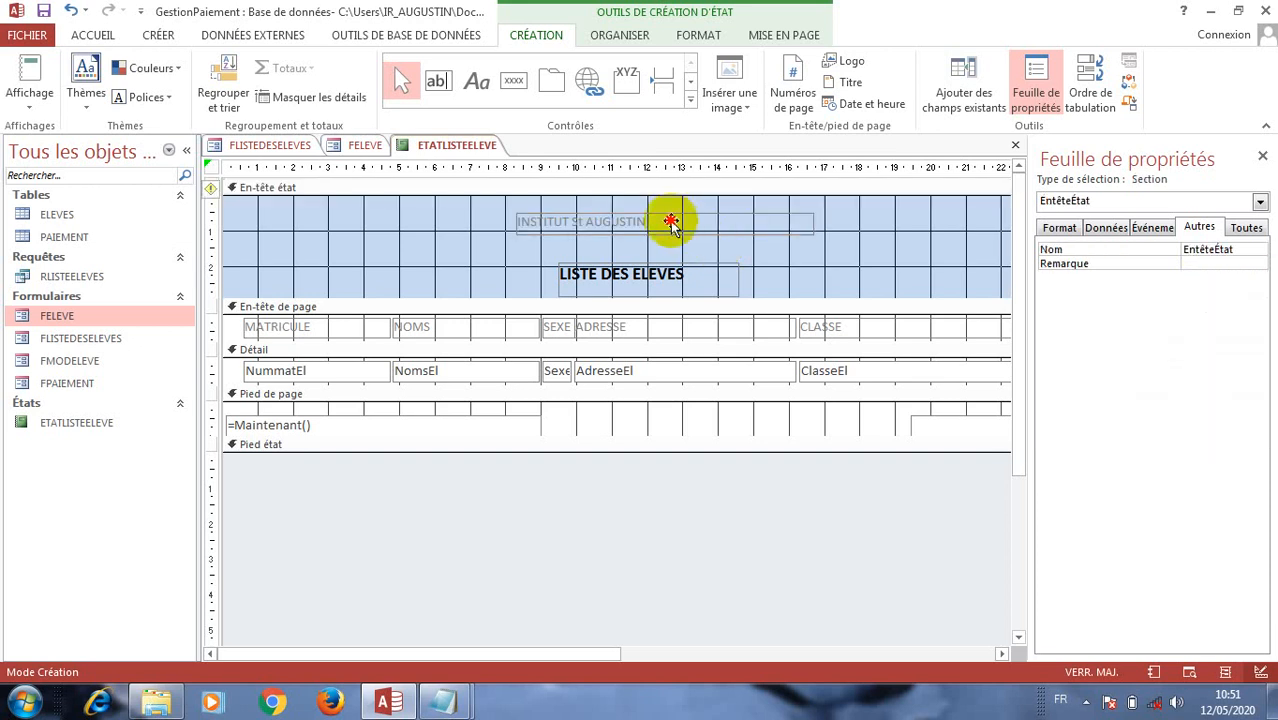
left_click(88, 34)
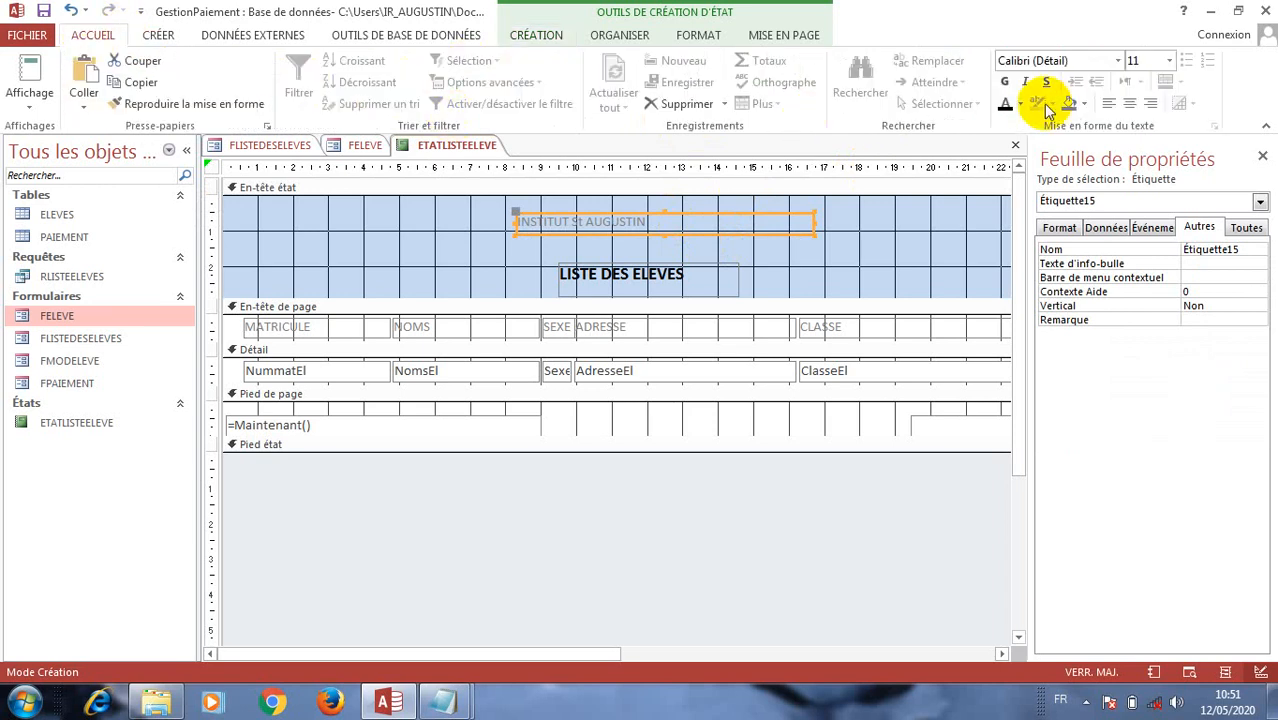
left_click(1118, 64)
key("Escape")
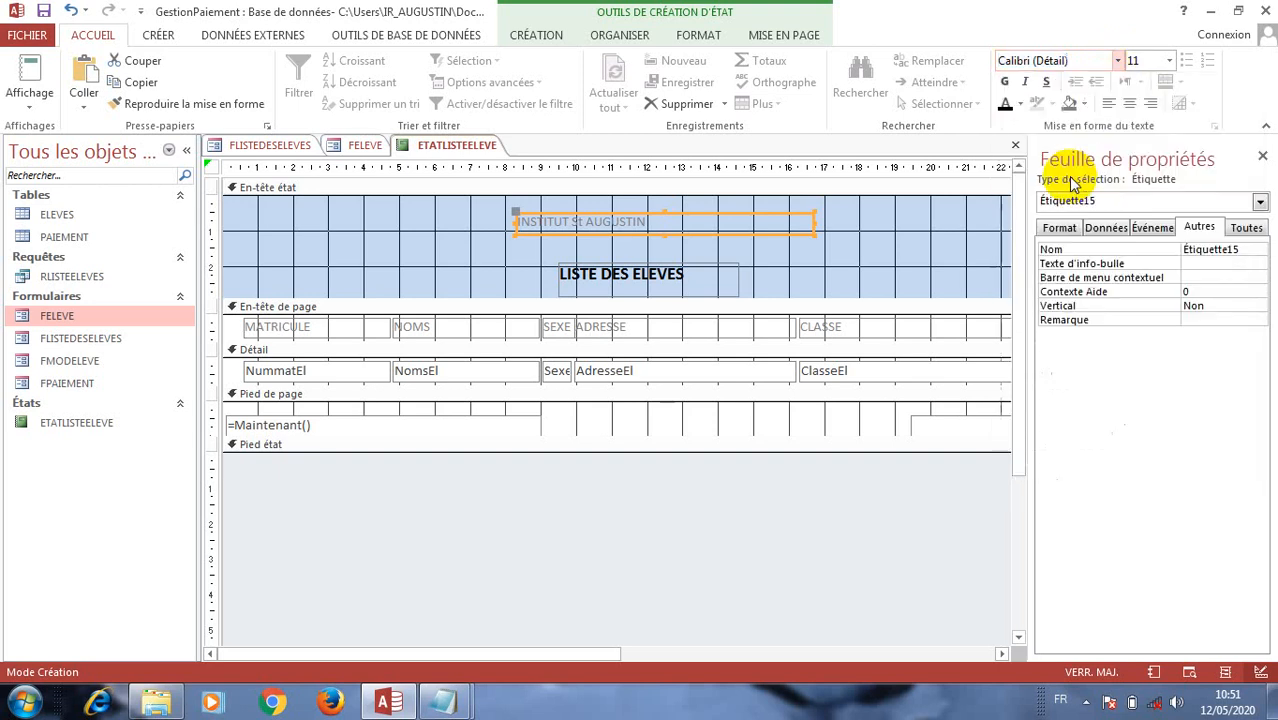
left_click(1169, 61)
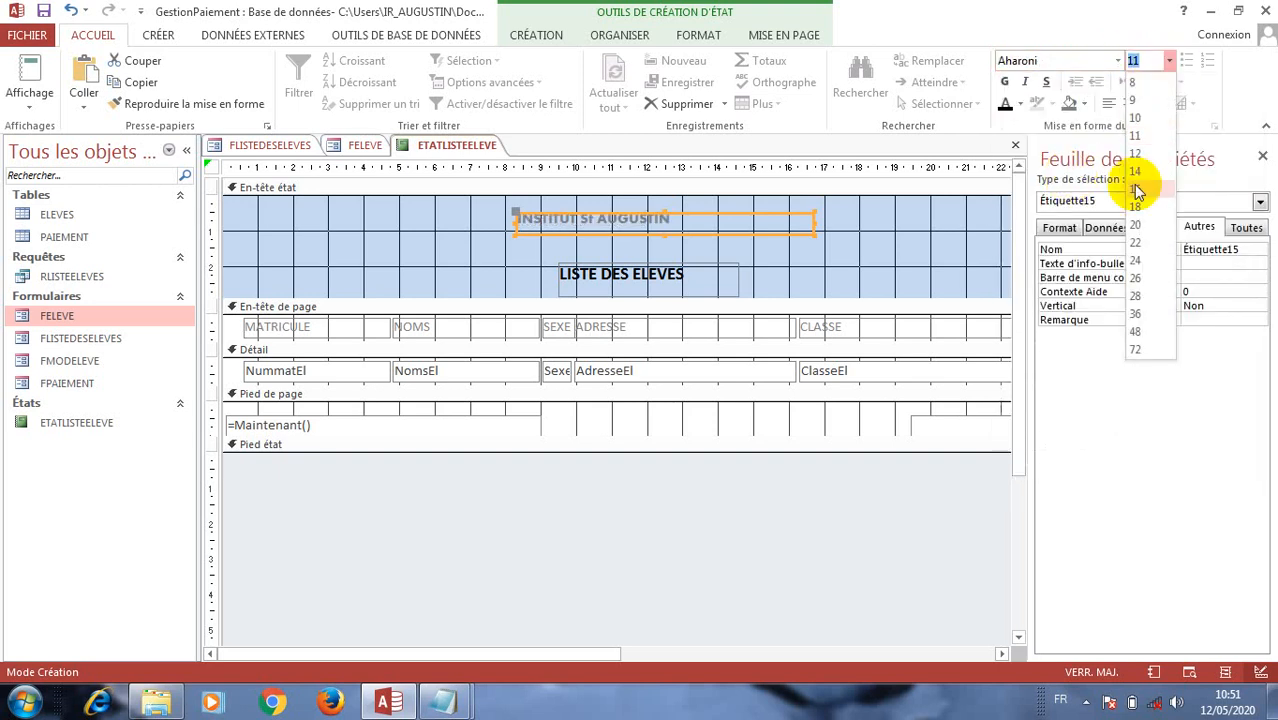
left_click(1136, 189)
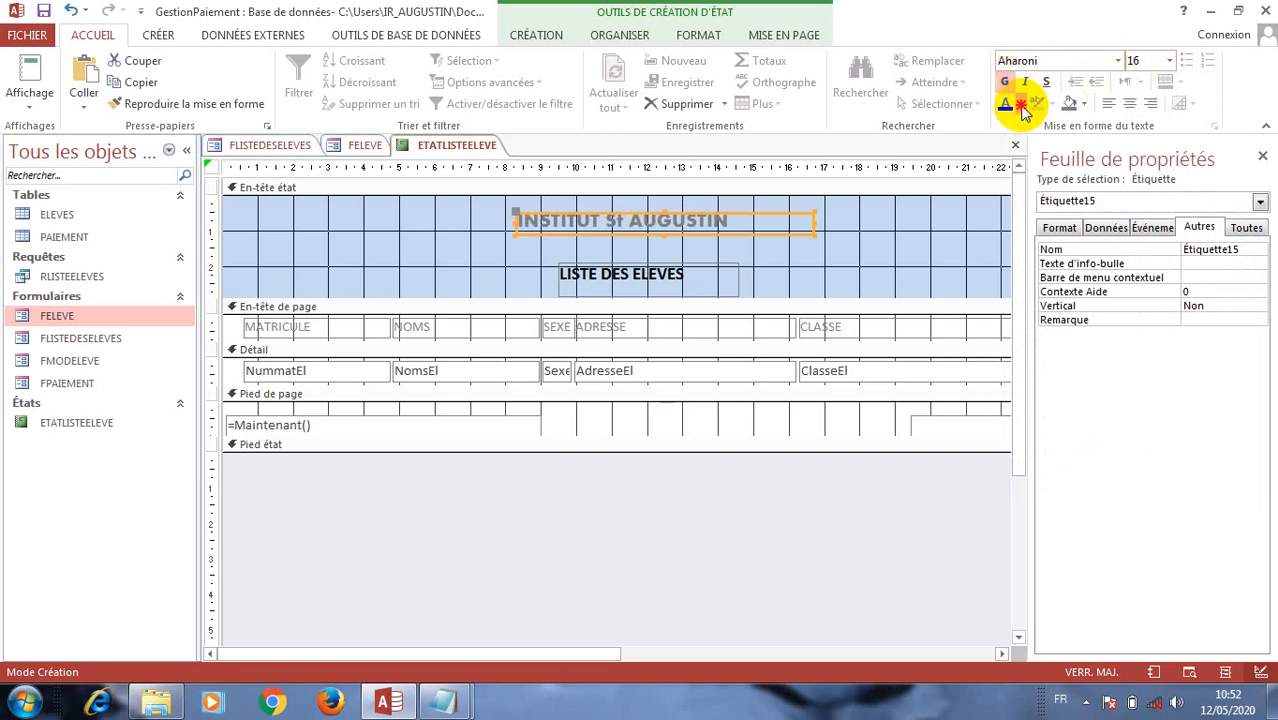
left_click(1021, 105)
left_click(1053, 170)
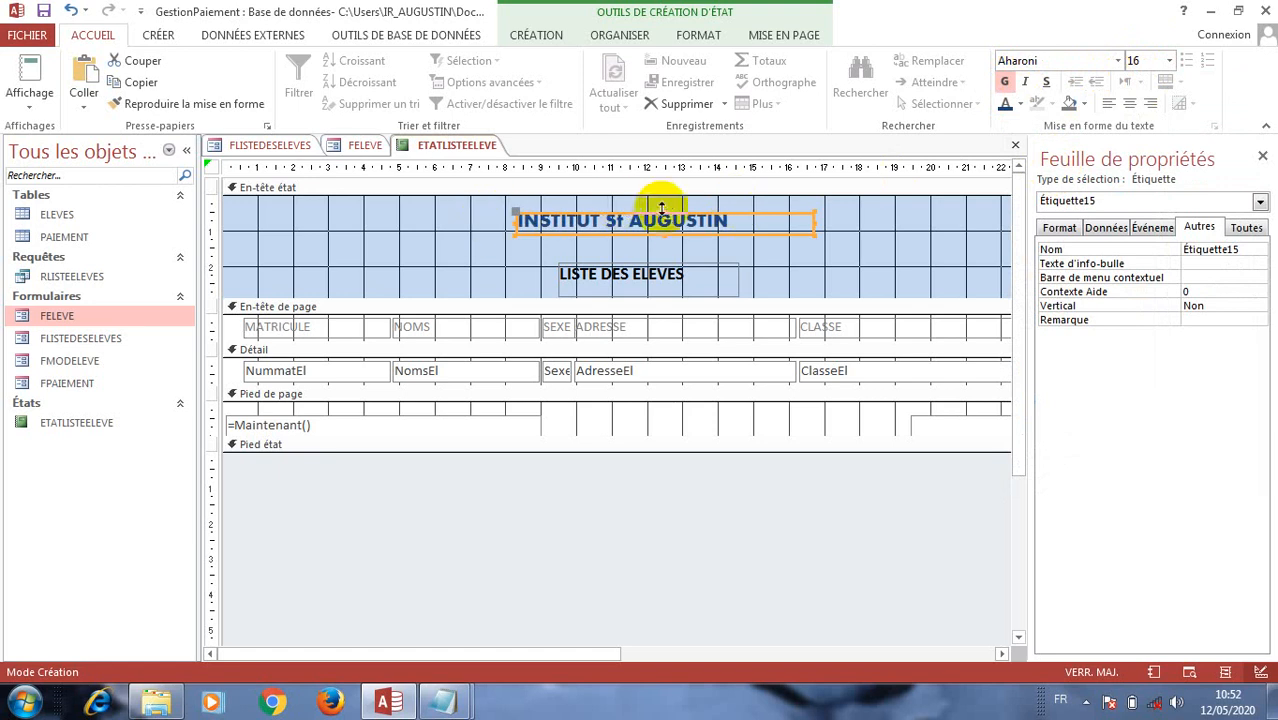
- Set the INSTITUT St AUGUSTIN label to font size 22, make it slightly taller and extend its left edge to about 6.6 on the horizontal ruler
left_click_drag(668, 211, 670, 200)
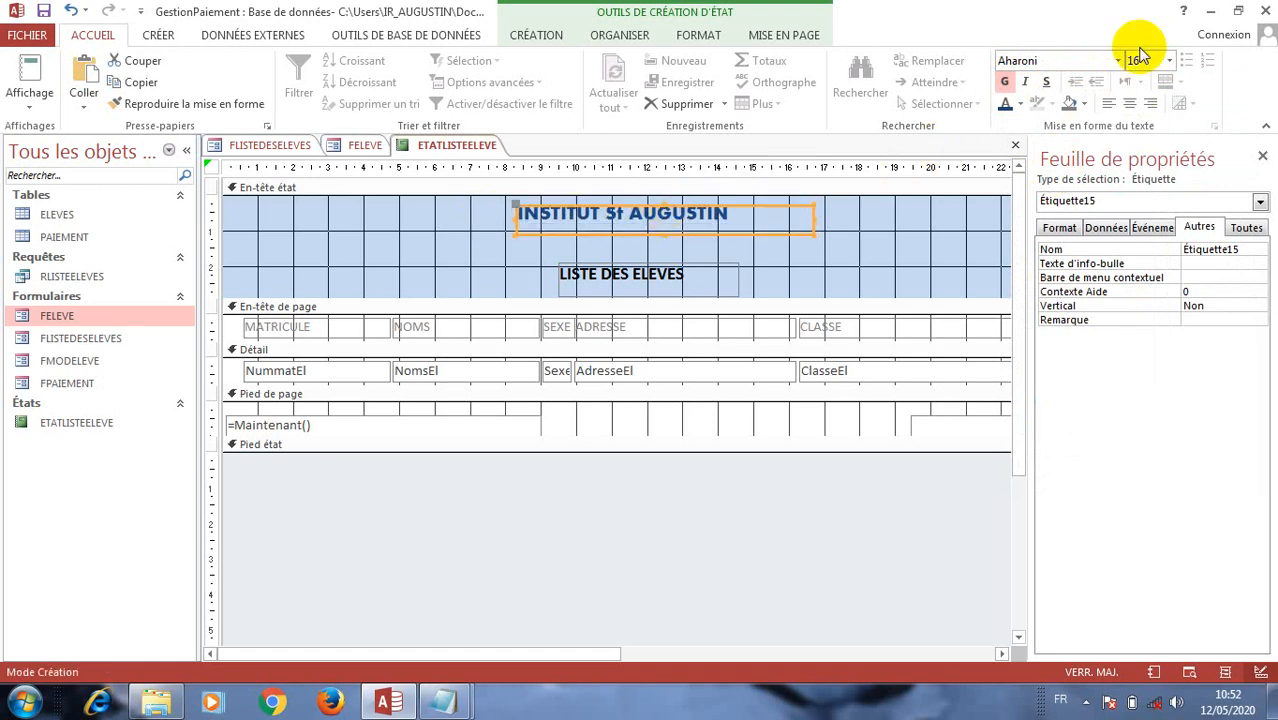
left_click(1169, 61)
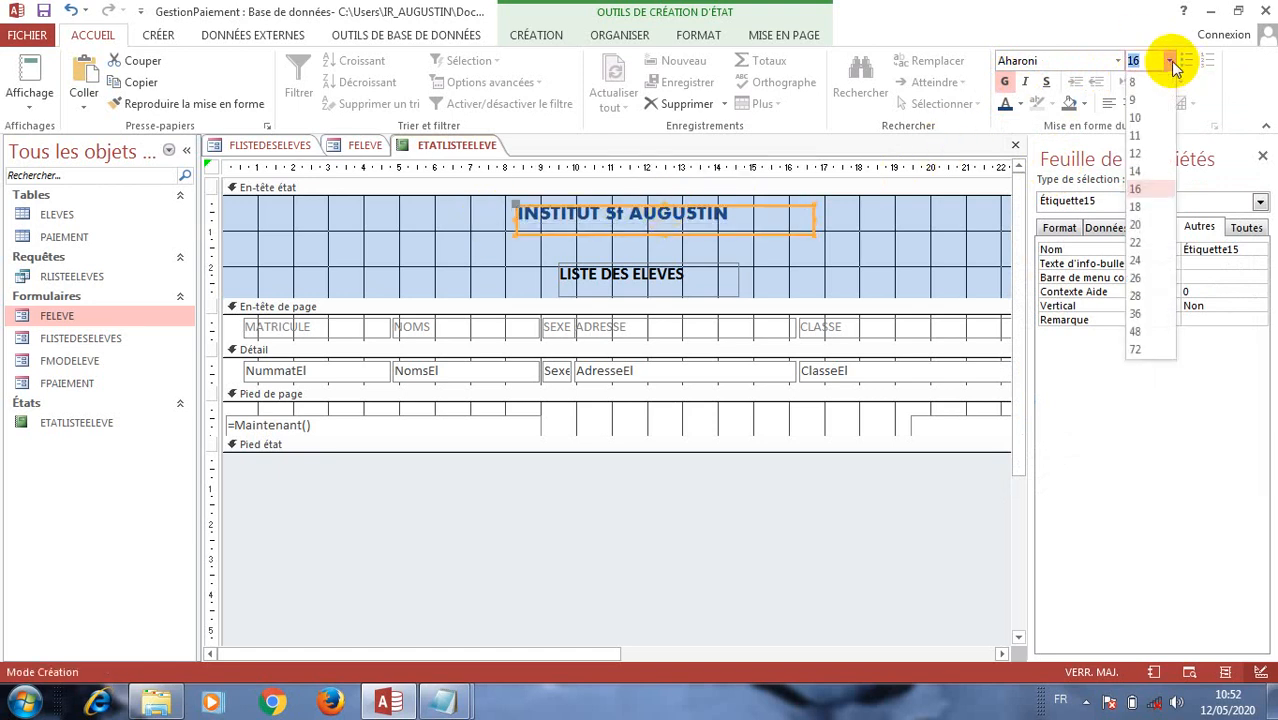
left_click(1136, 242)
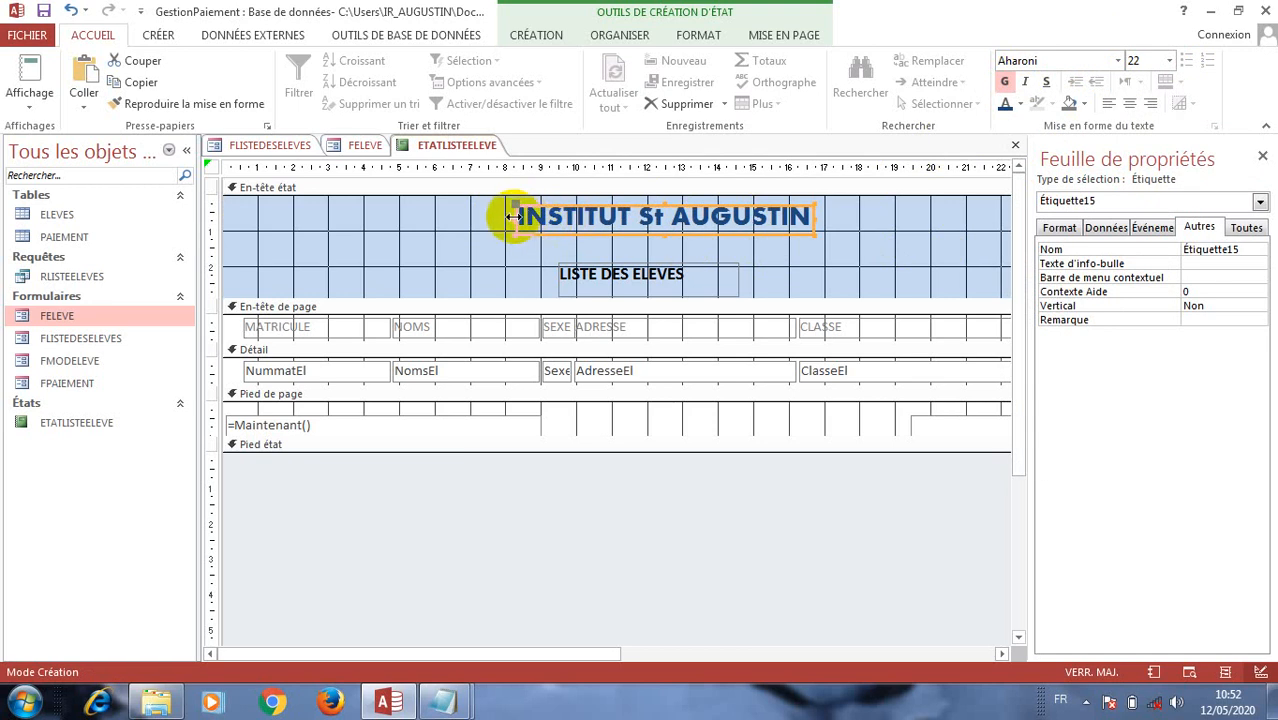
left_click_drag(513, 215, 455, 214)
- Move LISTE DES ELEVES directly under the institute label and enlarge the report header to about 4 cm high
left_click_drag(605, 270, 601, 245)
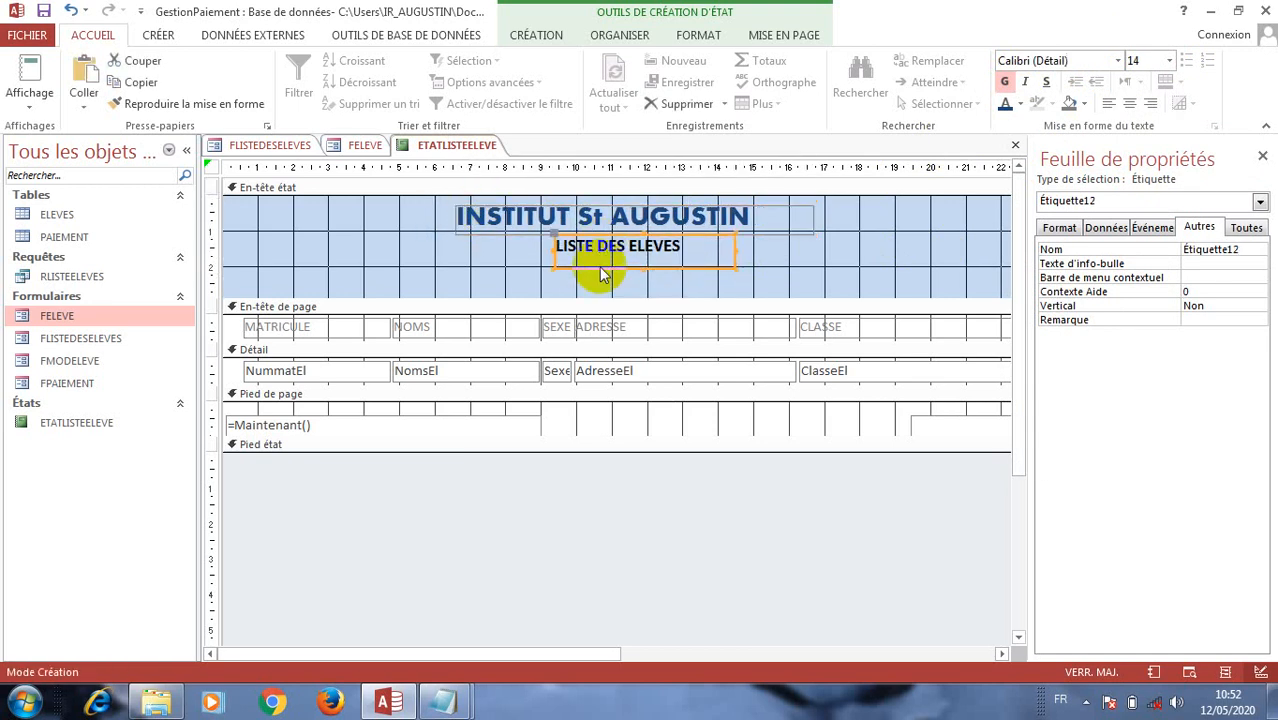
left_click_drag(603, 330, 603, 334)
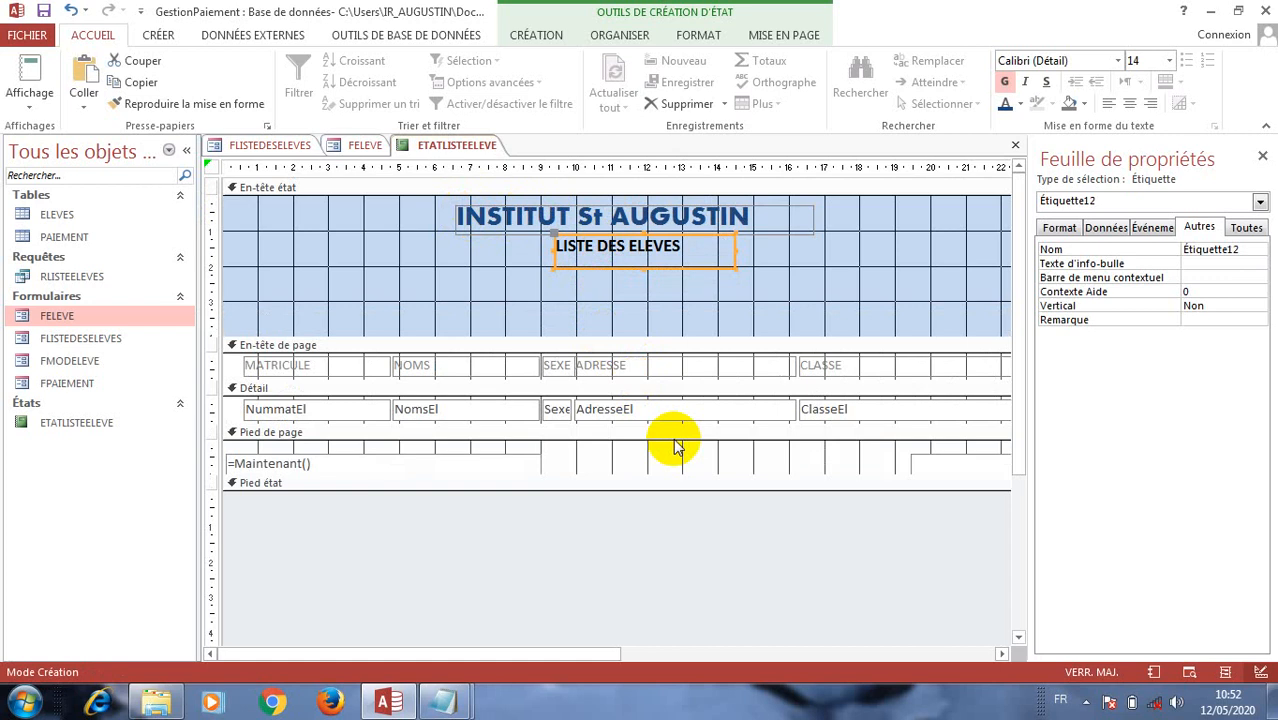
- Copy the ClasseEl text box from the Detail section into the report header, placing it below the title from about 12 on the horizontal ruler
left_click(848, 409)
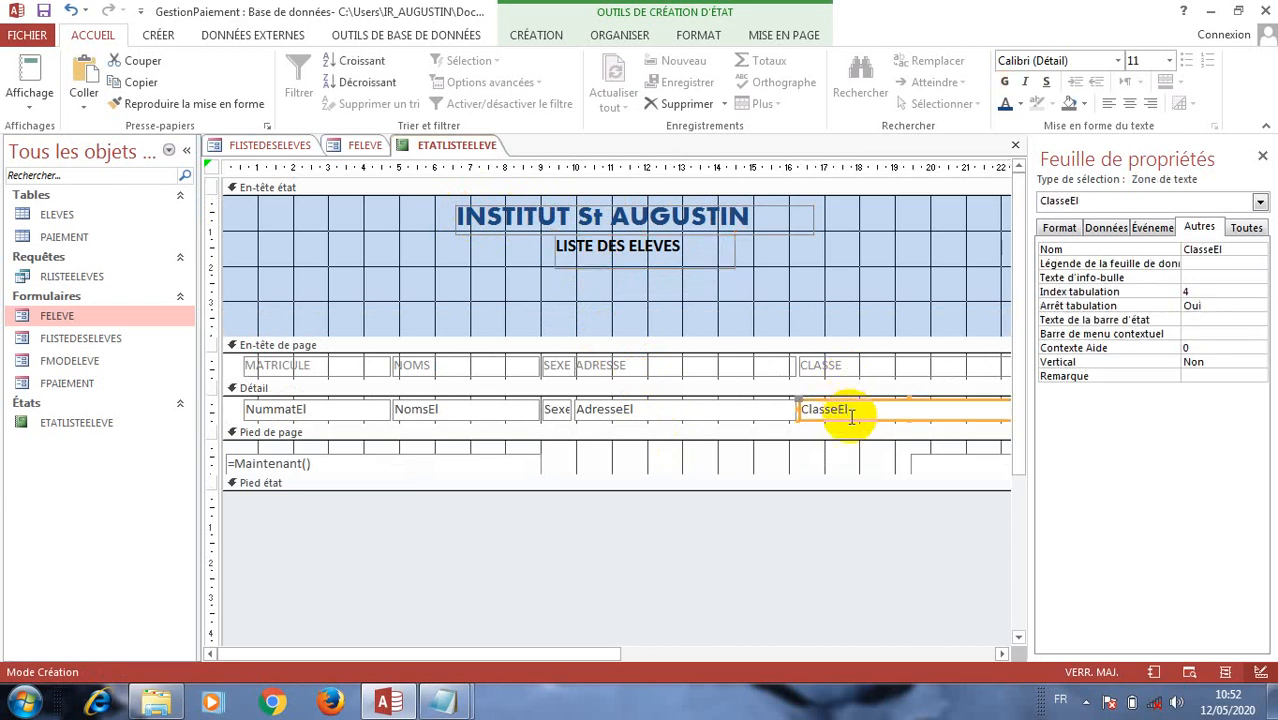
left_click(665, 302)
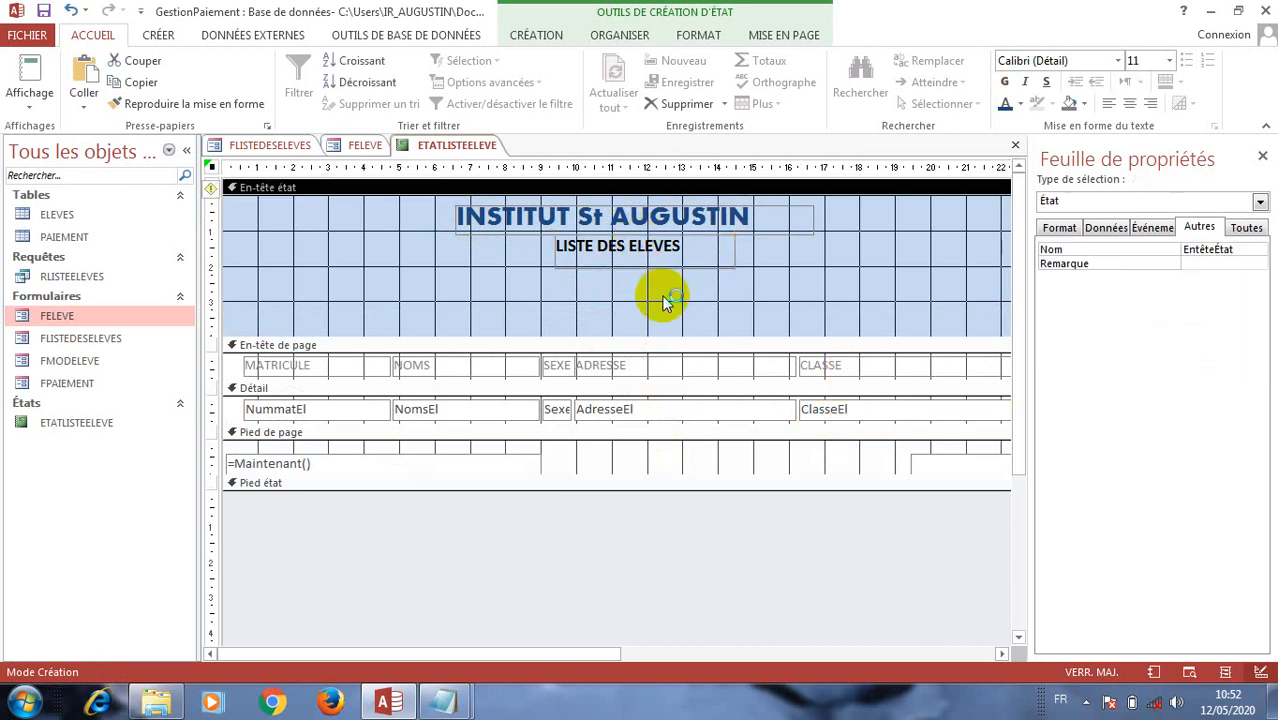
key("ctrl+v")
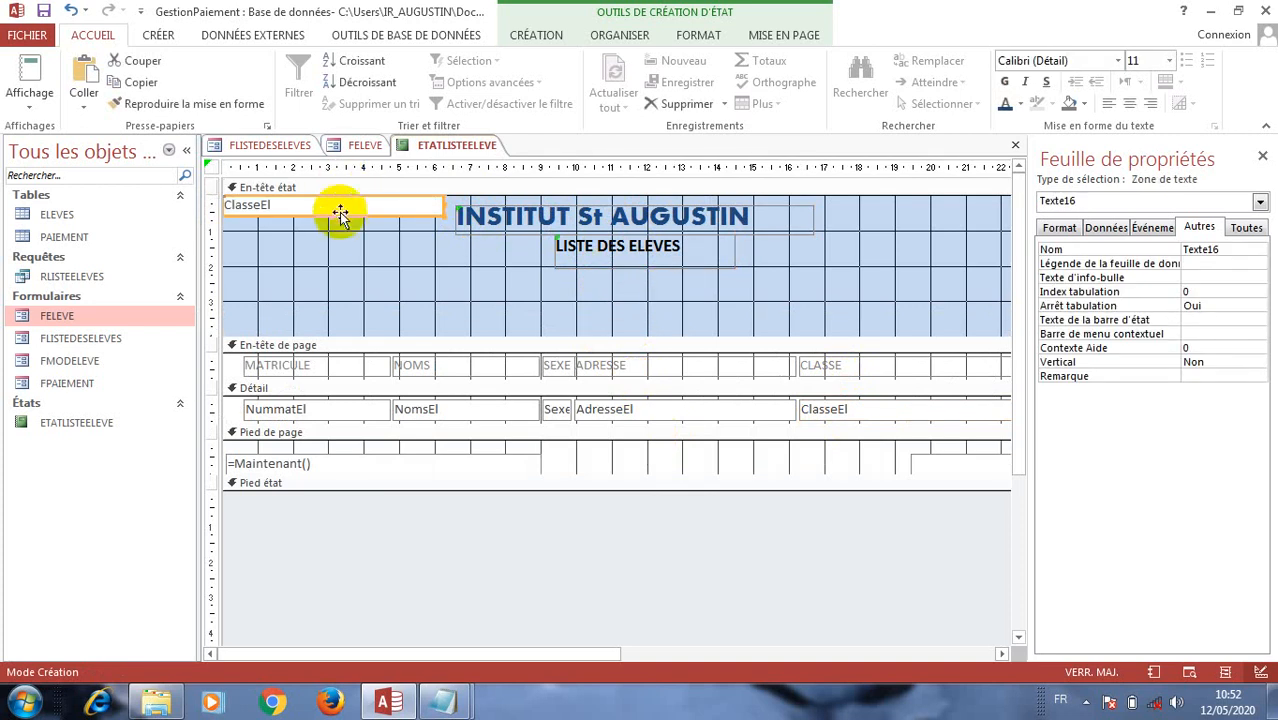
left_click(341, 218)
left_click_drag(341, 218, 768, 299)
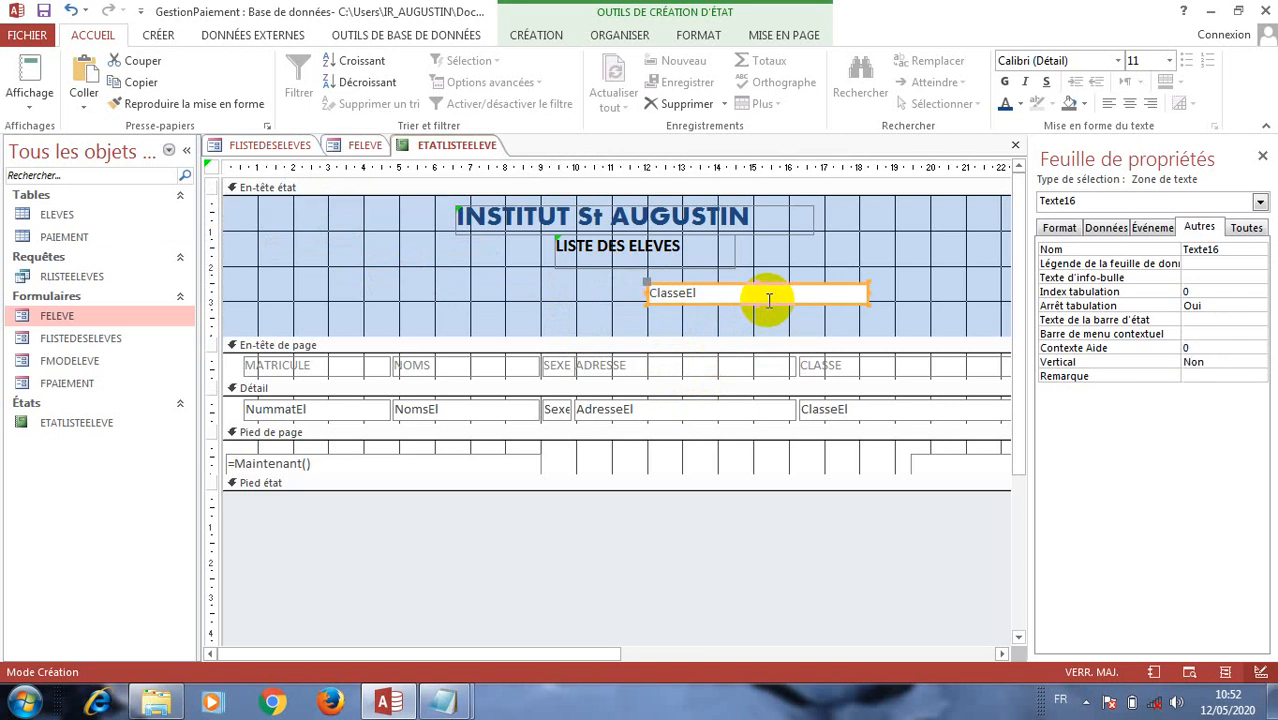
left_click(747, 314)
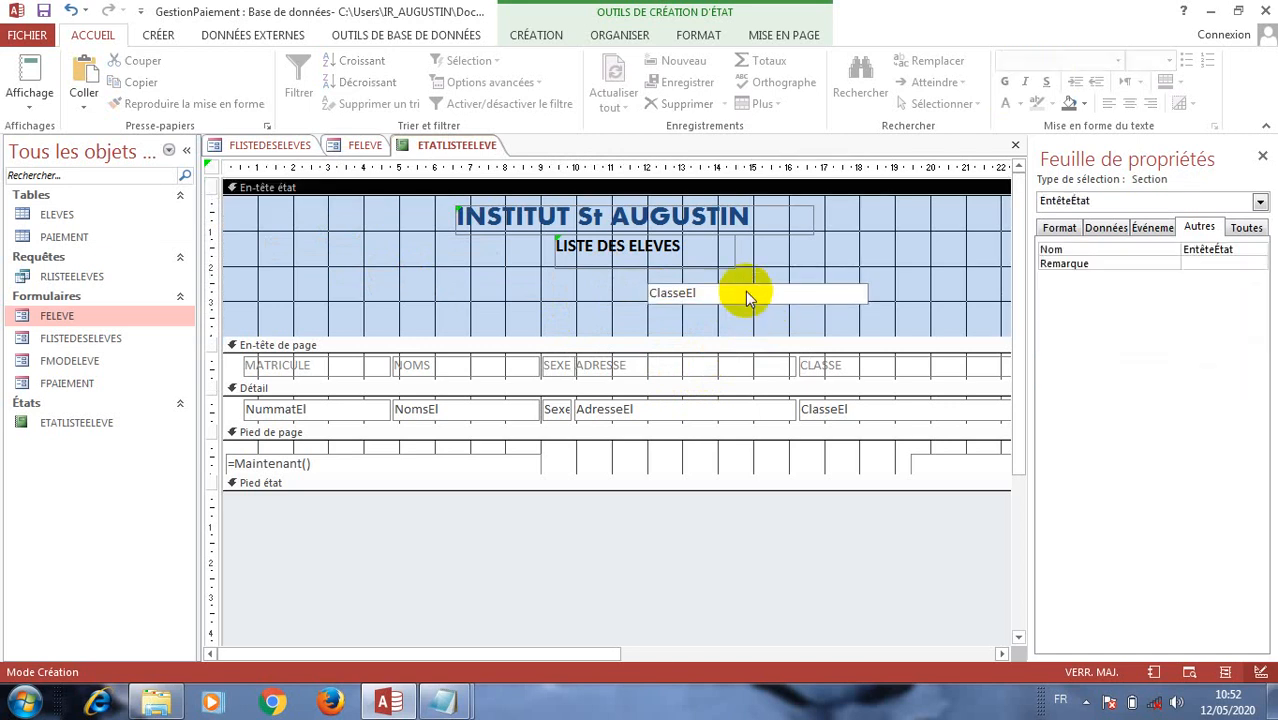
left_click(747, 292)
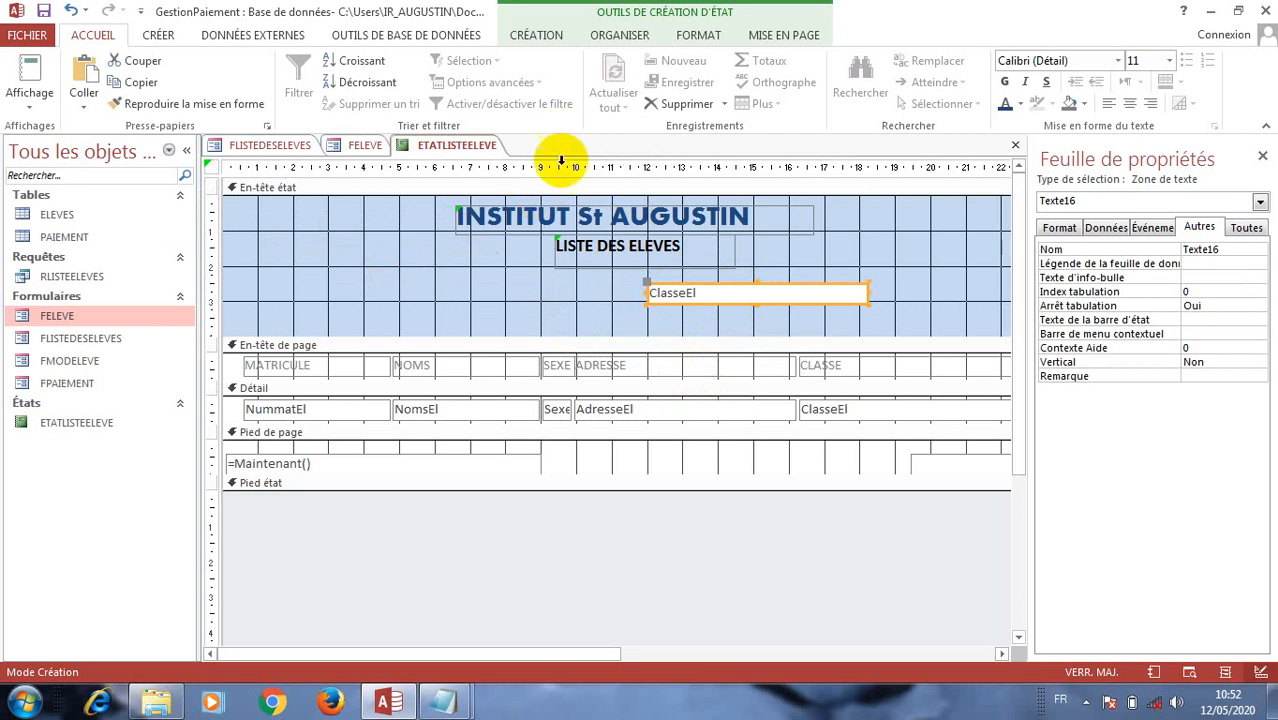
- Add a label about 5.3 cm wide reading CLASSE: in the report header, just left of the copied ClasseEl box
left_click(575, 258)
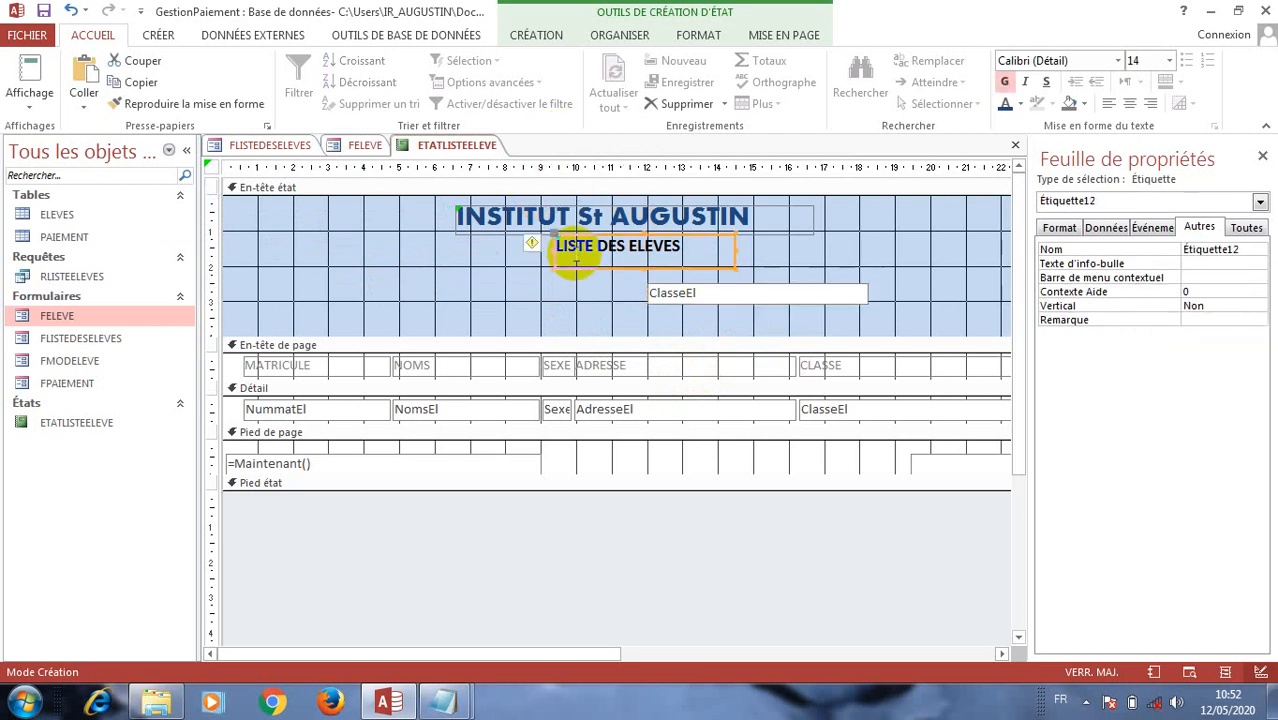
left_click(536, 38)
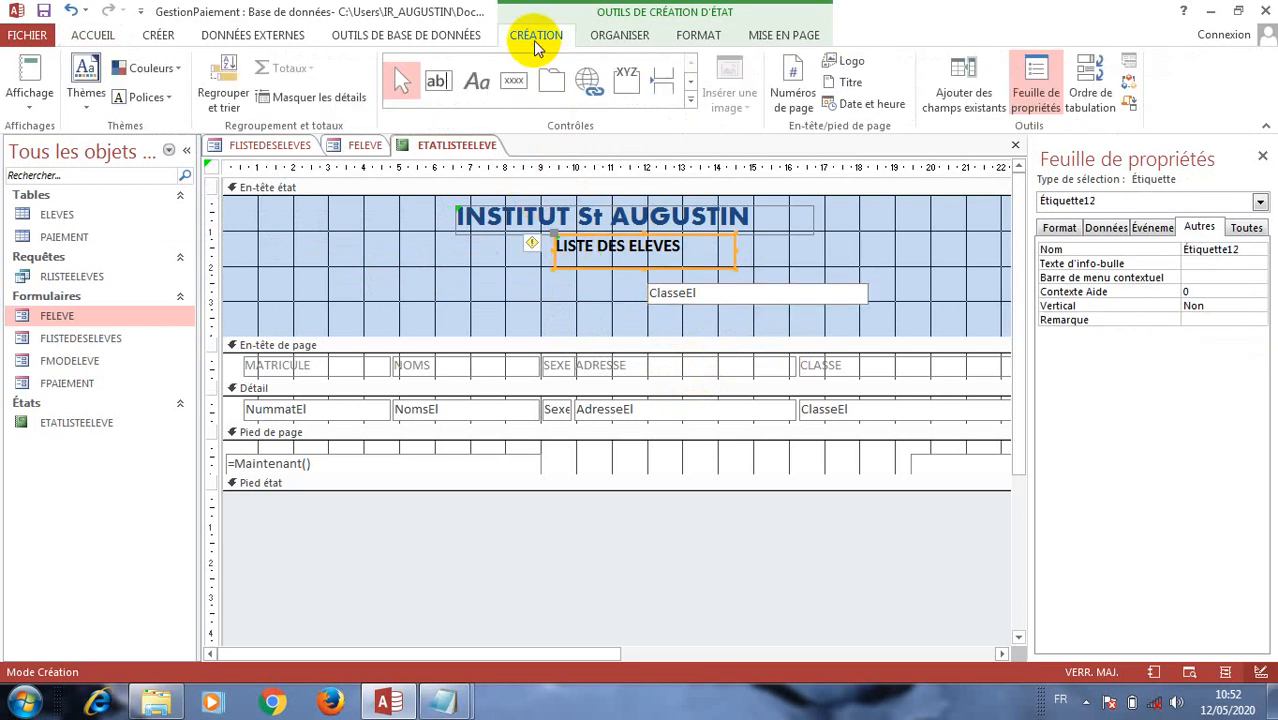
left_click(477, 82)
left_click_drag(453, 287, 643, 307)
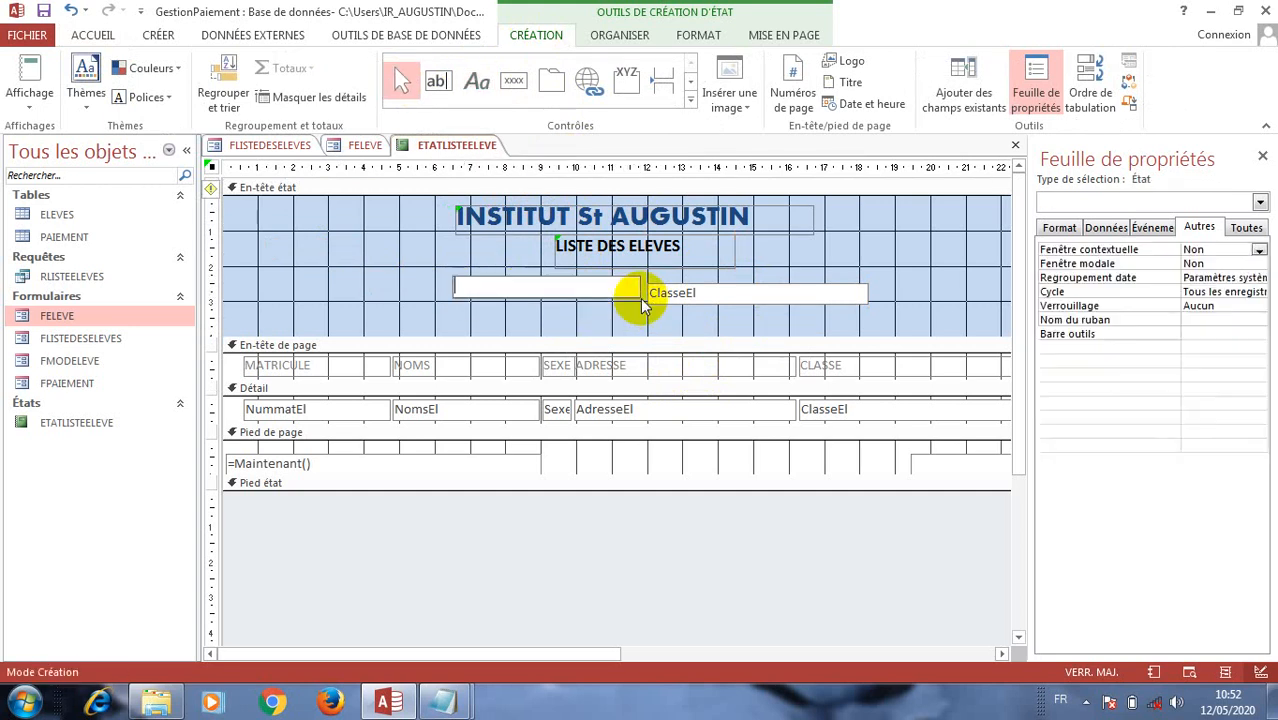
type("CLASSE:")
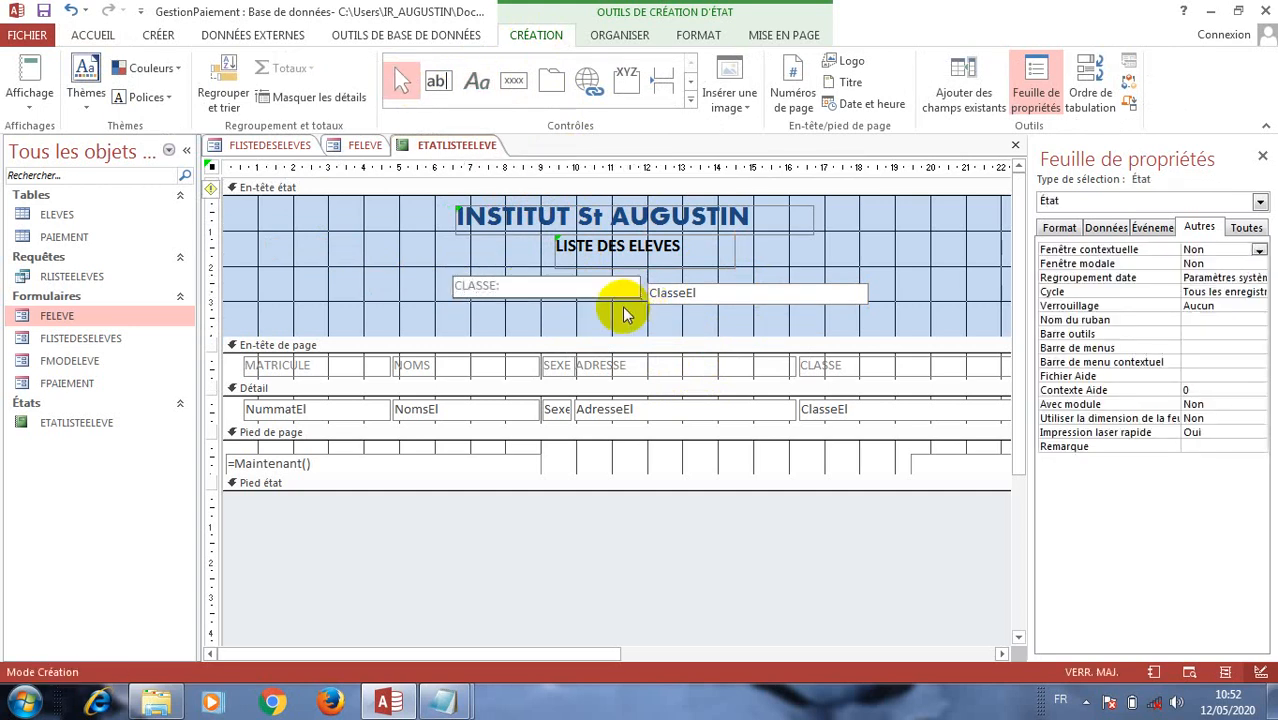
- Move the CLASSE: label in the report header slightly down so it sits level with the ClasseEl box
key("Return")
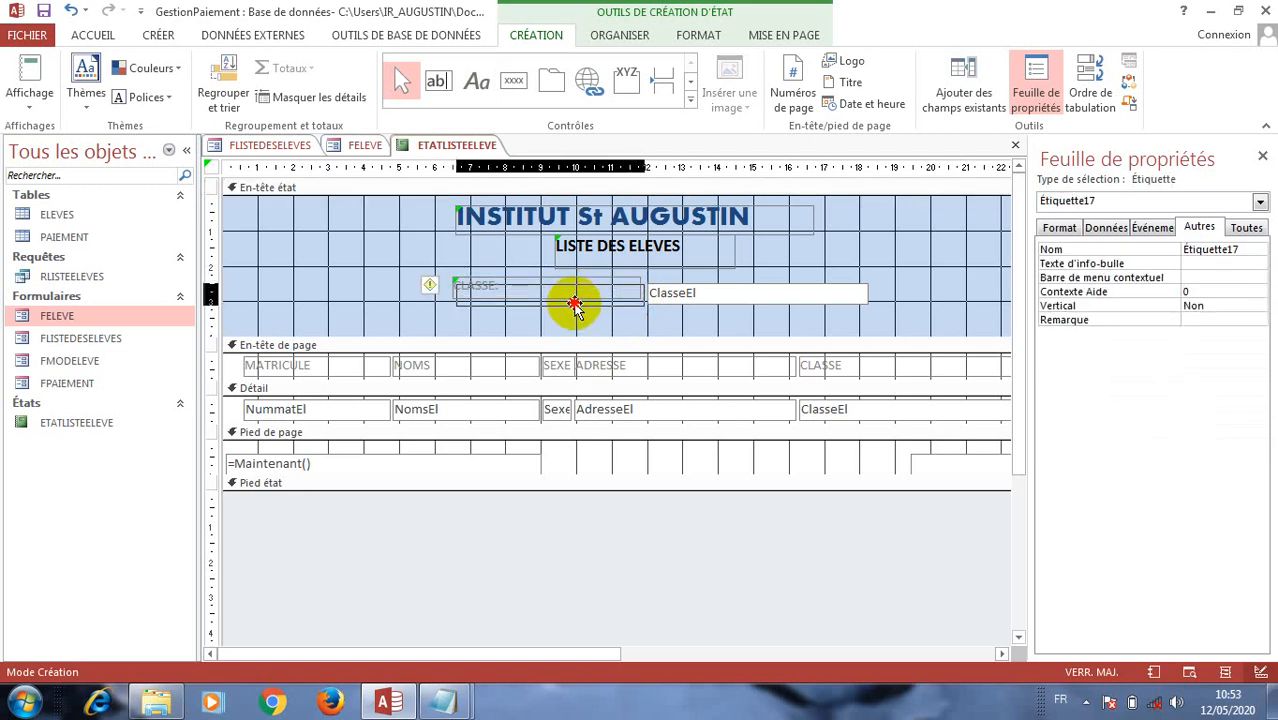
left_click(572, 306)
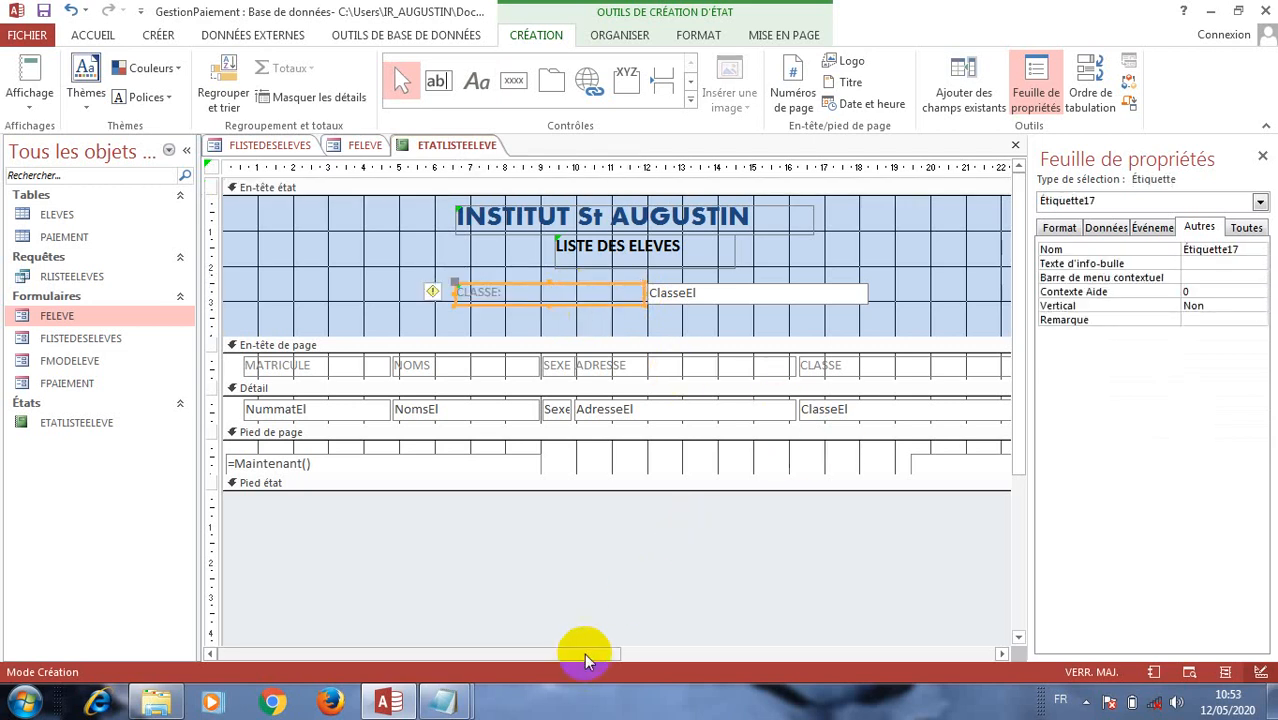
- Copy the OptionEl text box from the Detail section into the report header, placing it directly below ClasseEl from about 12 on the horizontal ruler
left_click_drag(584, 653, 832, 600)
left_click(816, 408)
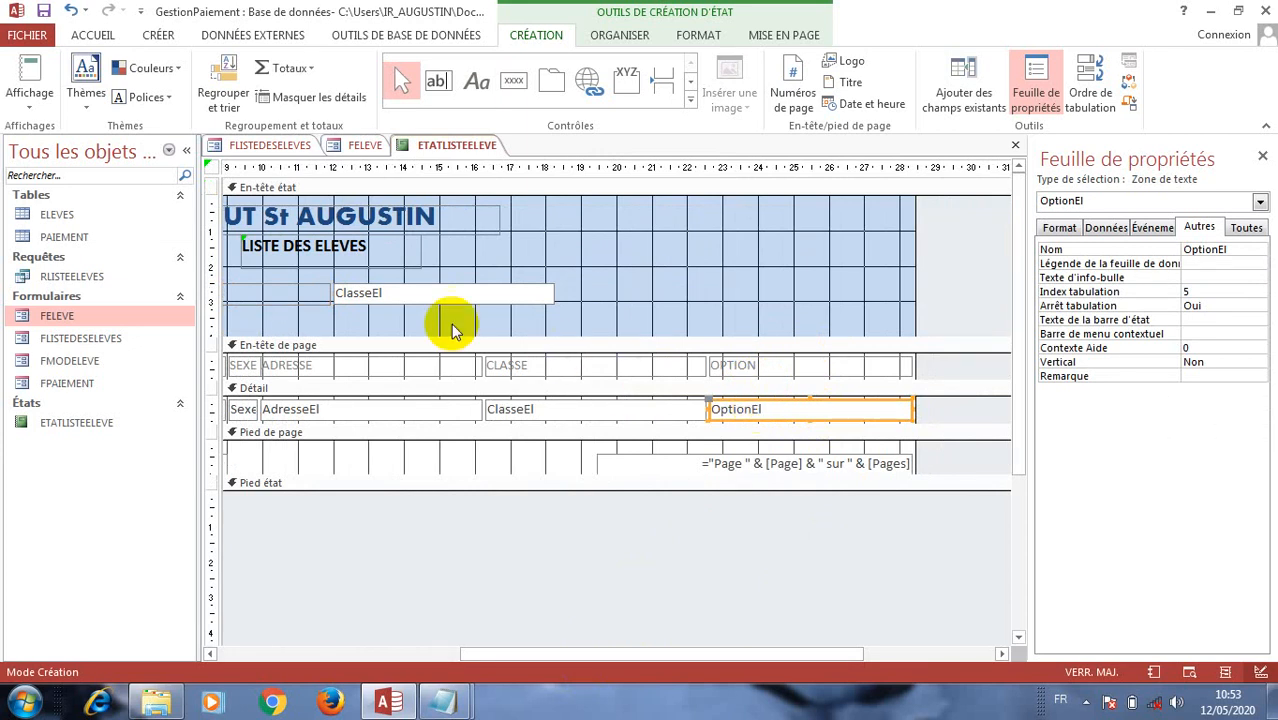
left_click_drag(537, 652, 400, 652)
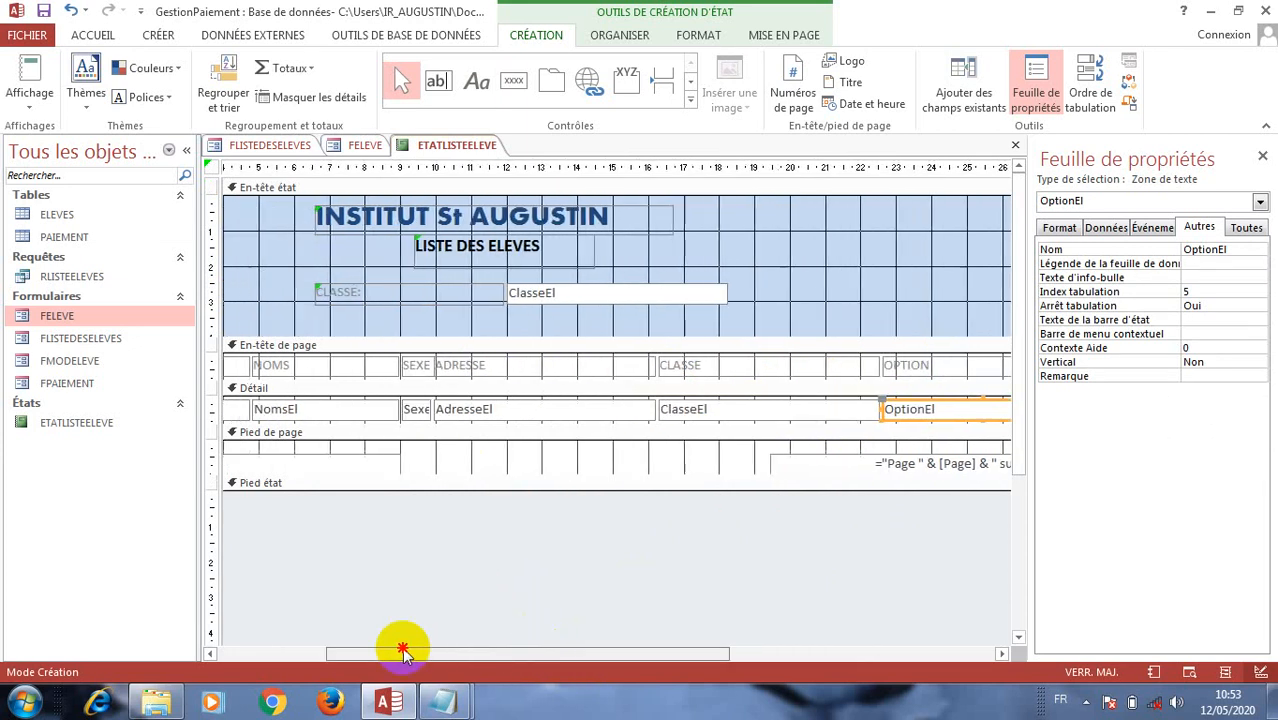
left_click(533, 327)
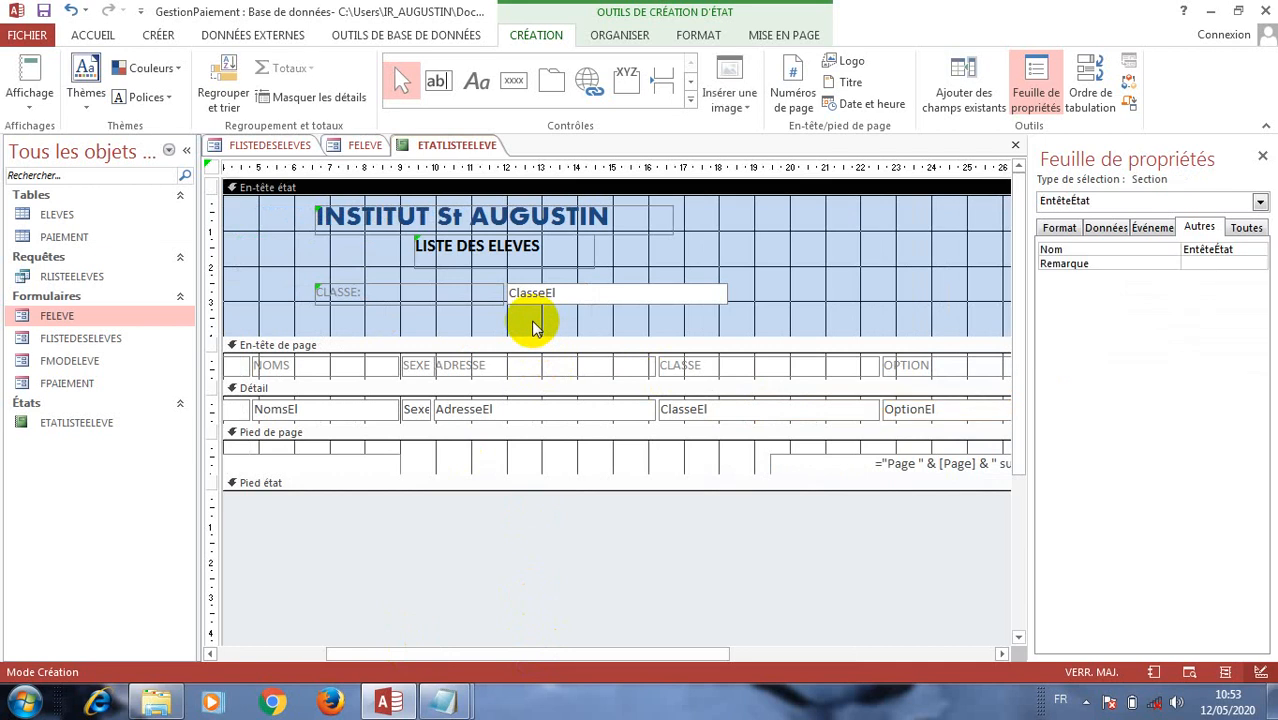
key("ctrl+v")
left_click_drag(263, 207, 688, 334)
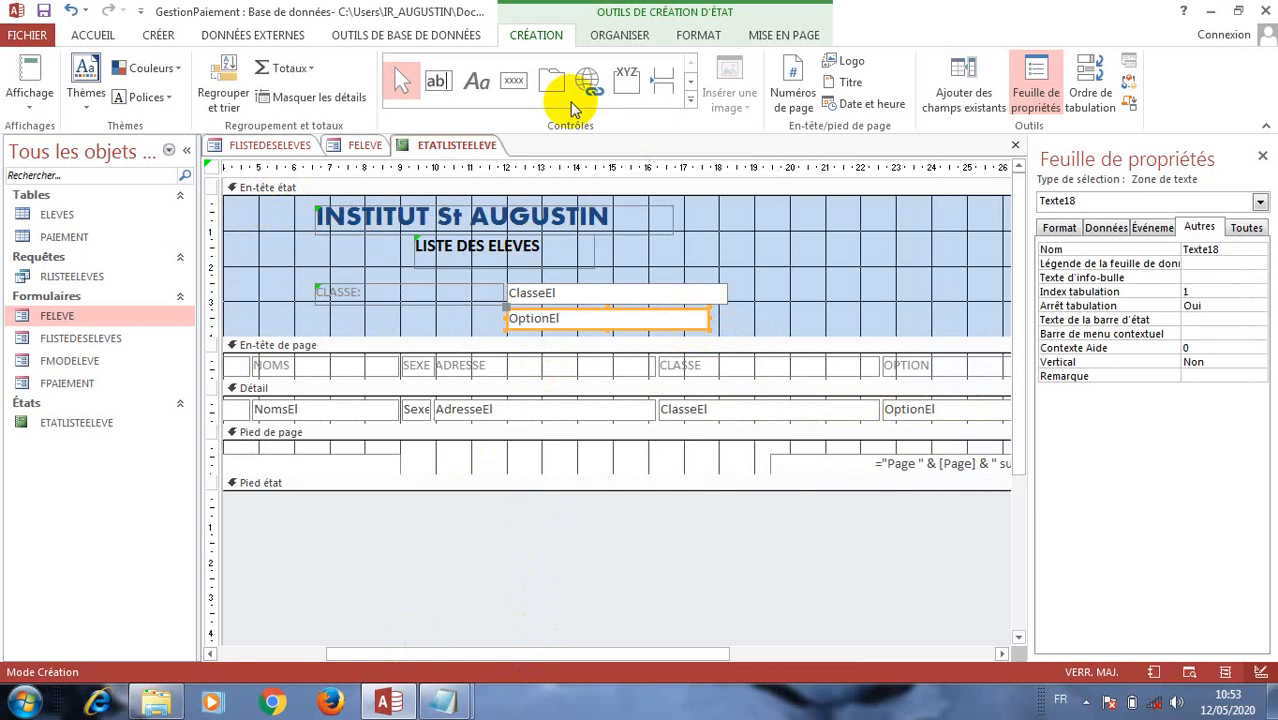
- Add a label about 5.3 cm wide reading OPTION: in the report header, under CLASSE: and beside the copied OptionEl box
left_click(477, 82)
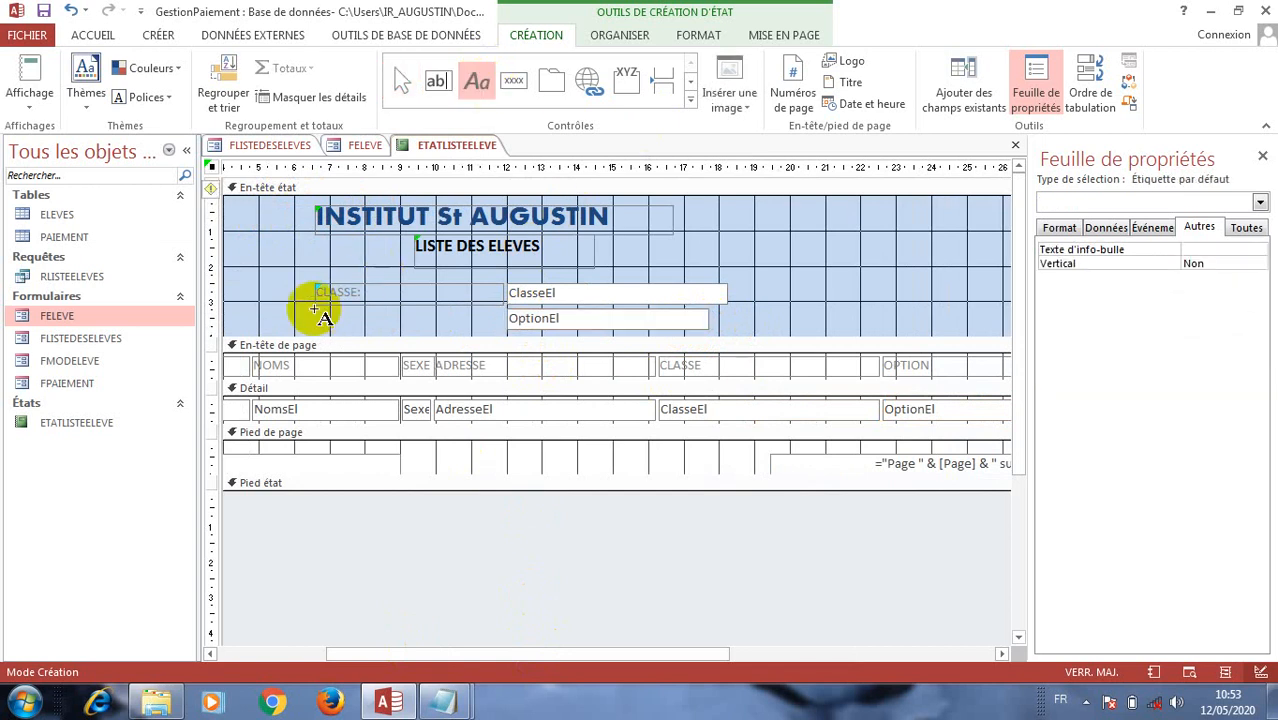
left_click_drag(315, 310, 503, 329)
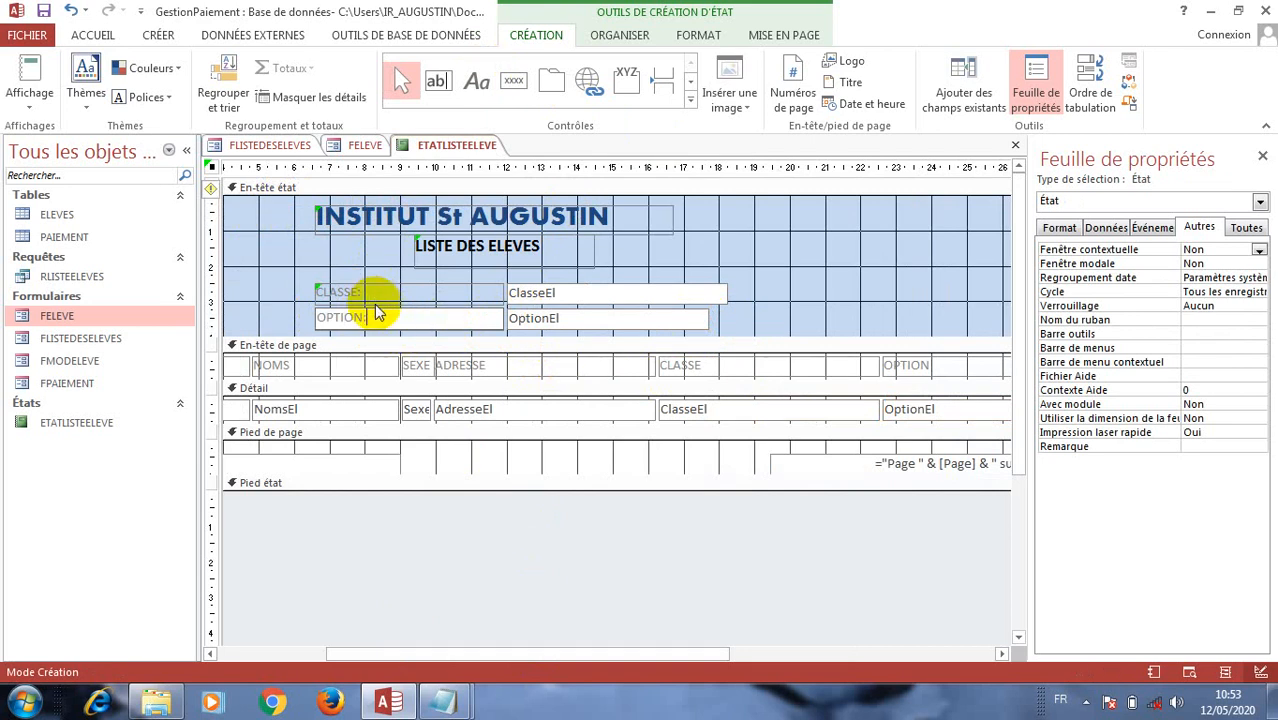
- Format the CLASSE: and OPTION: labels and the header's ClasseEl and OptionEl boxes as black, size 14, bold text
left_click(334, 293)
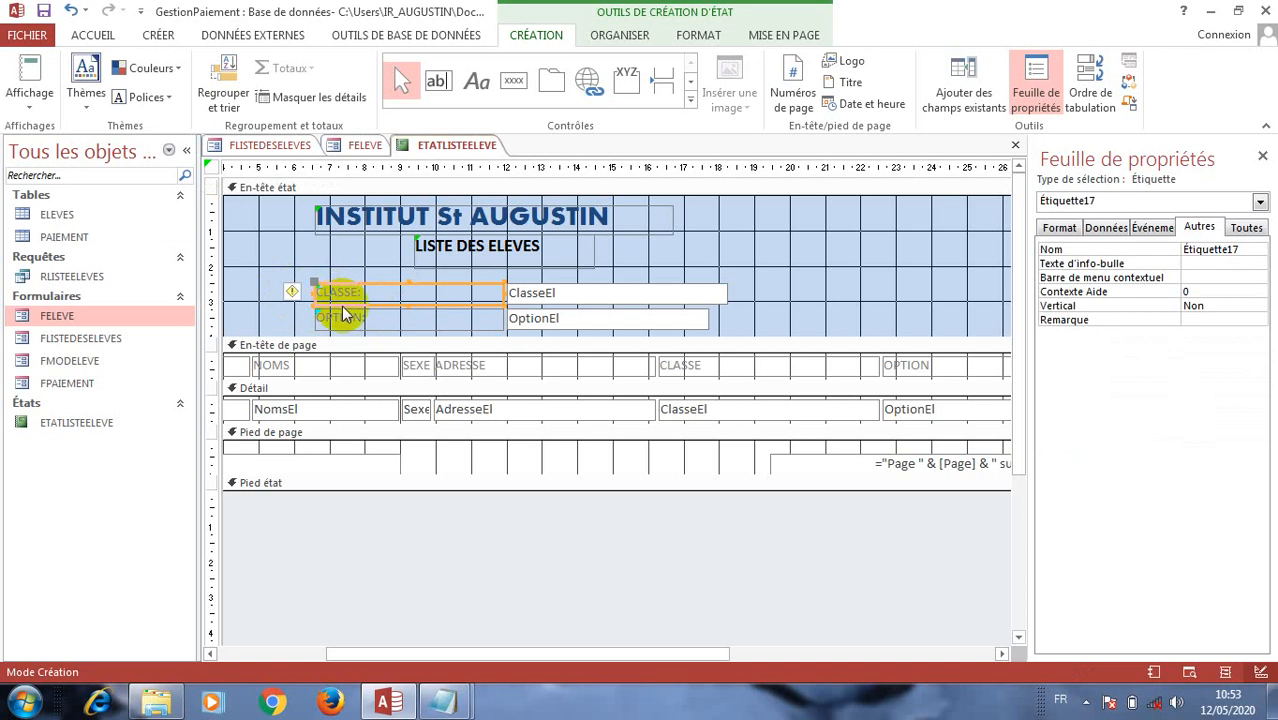
left_click(345, 320, "shift")
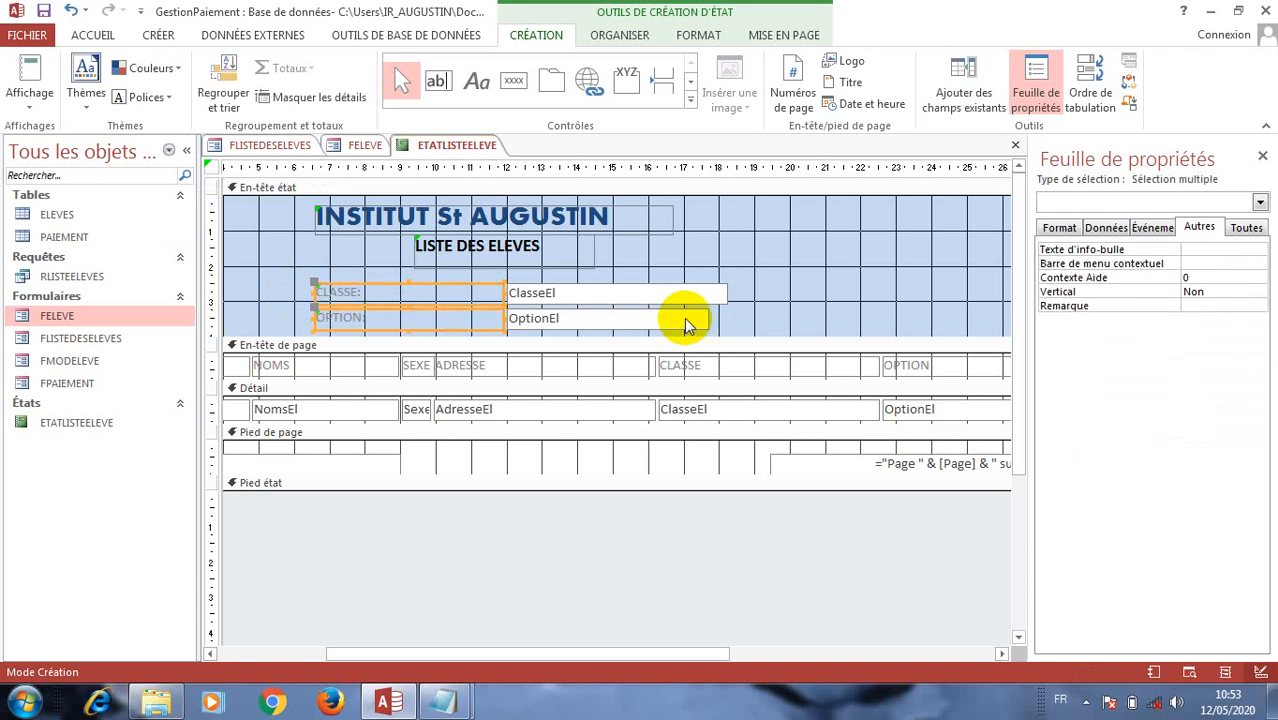
left_click(649, 294, "shift")
left_click(650, 318, "shift")
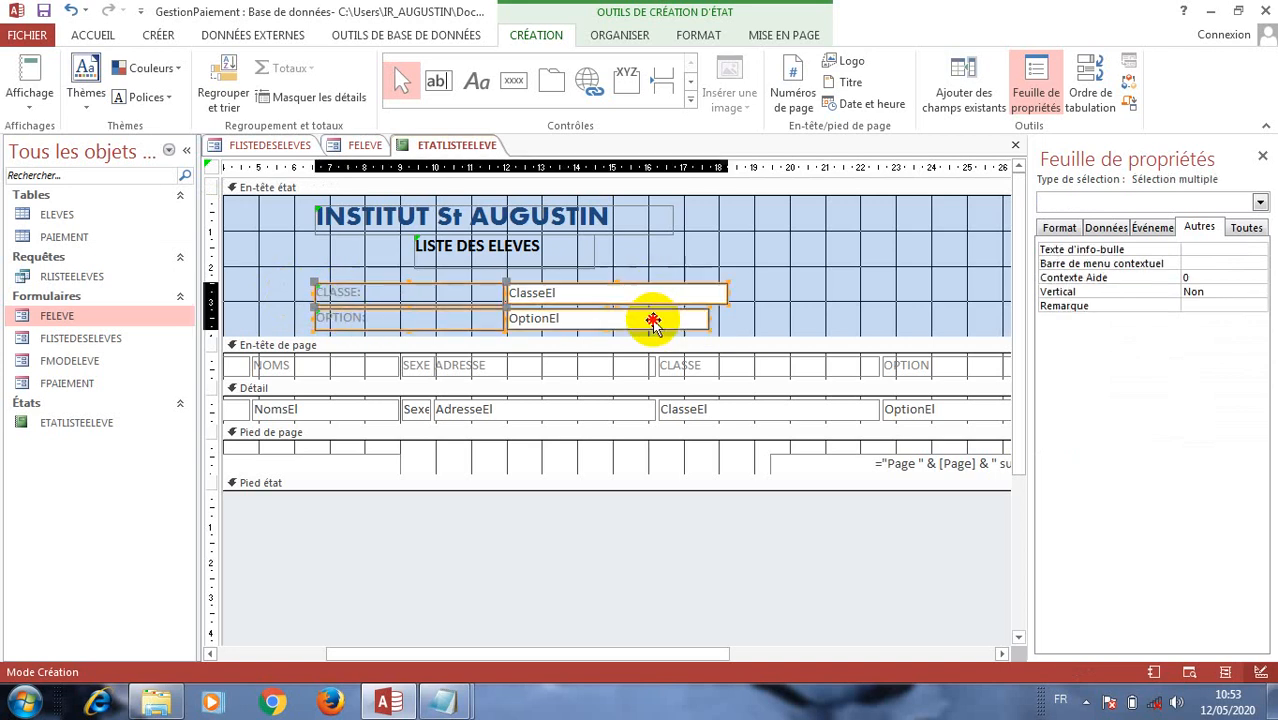
left_click(95, 35)
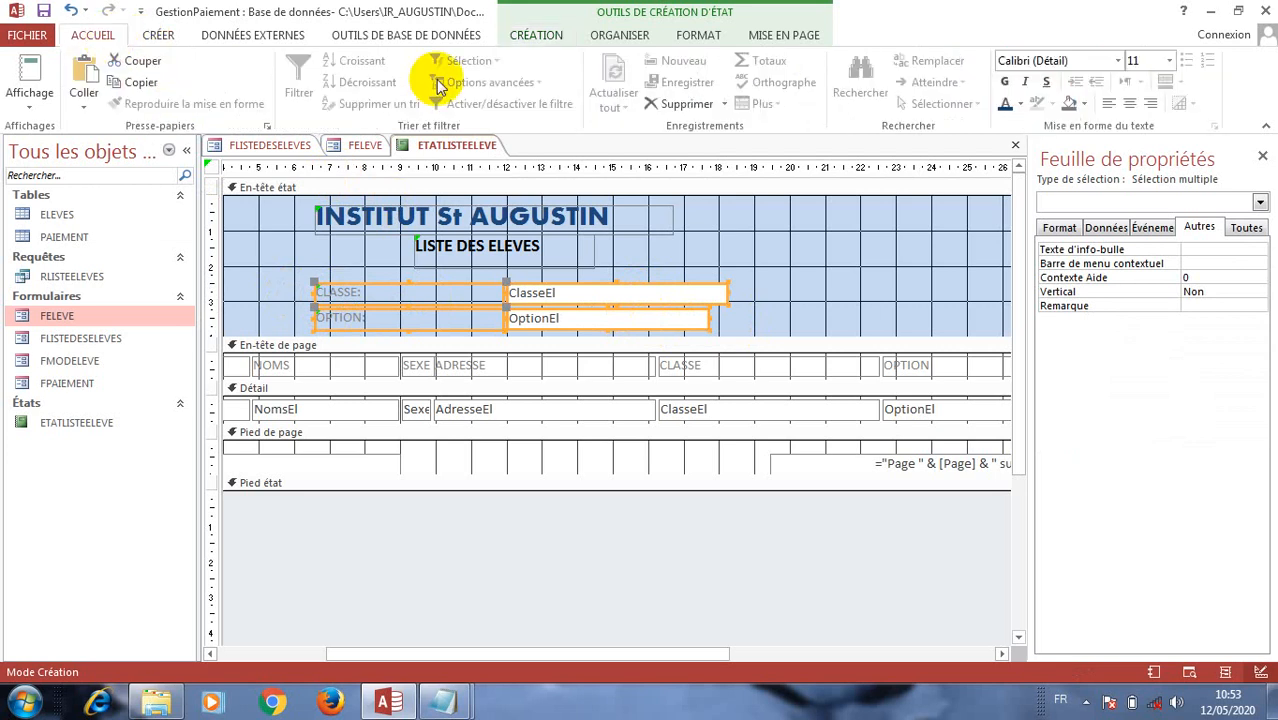
left_click(1018, 104)
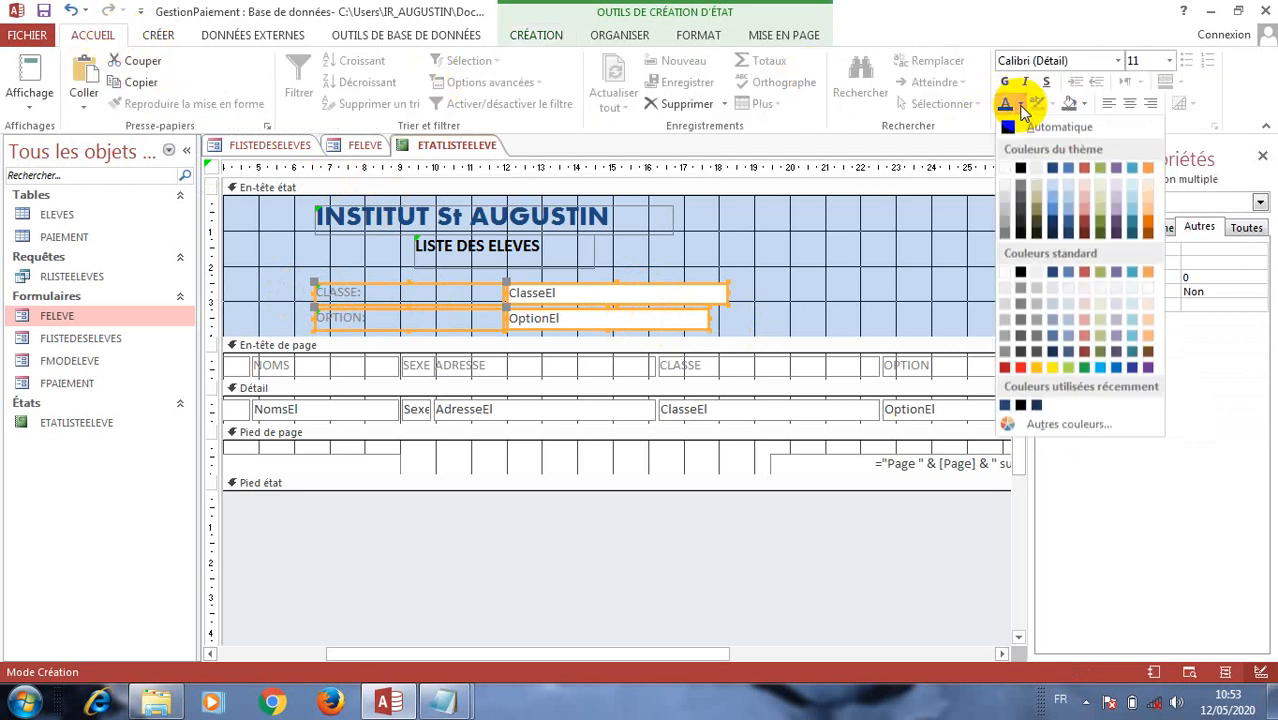
left_click(1018, 166)
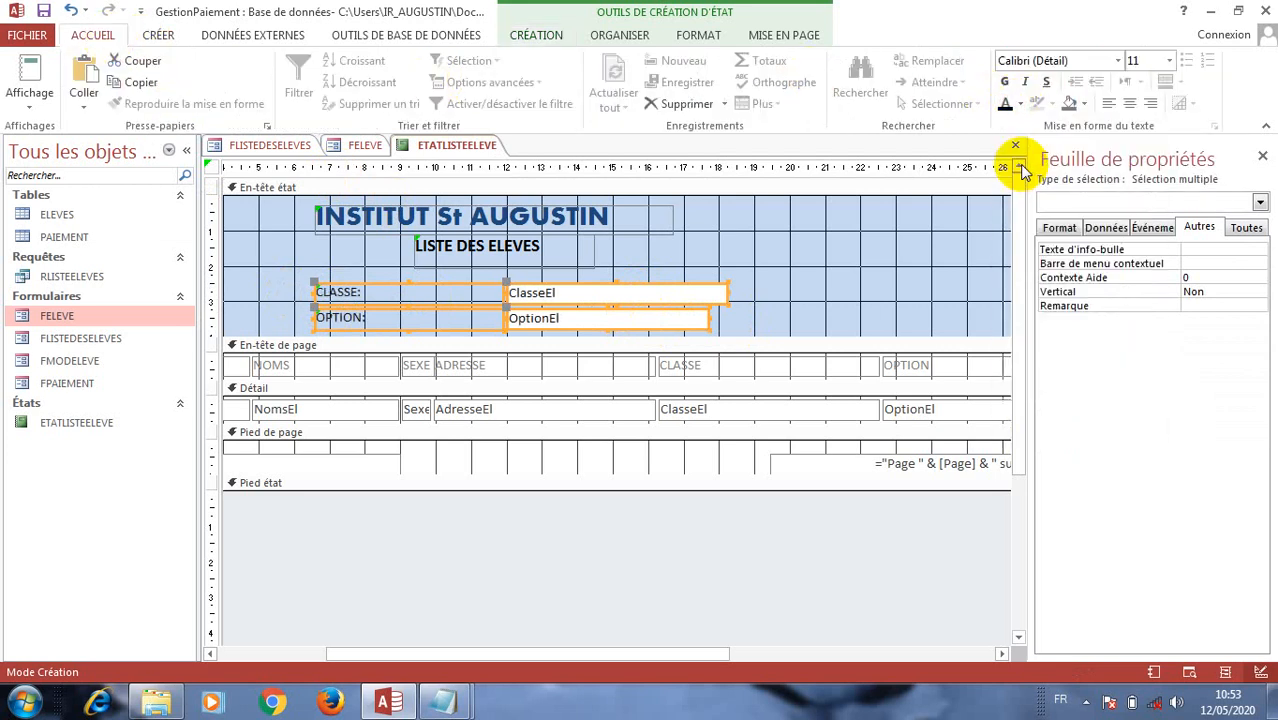
left_click(1169, 61)
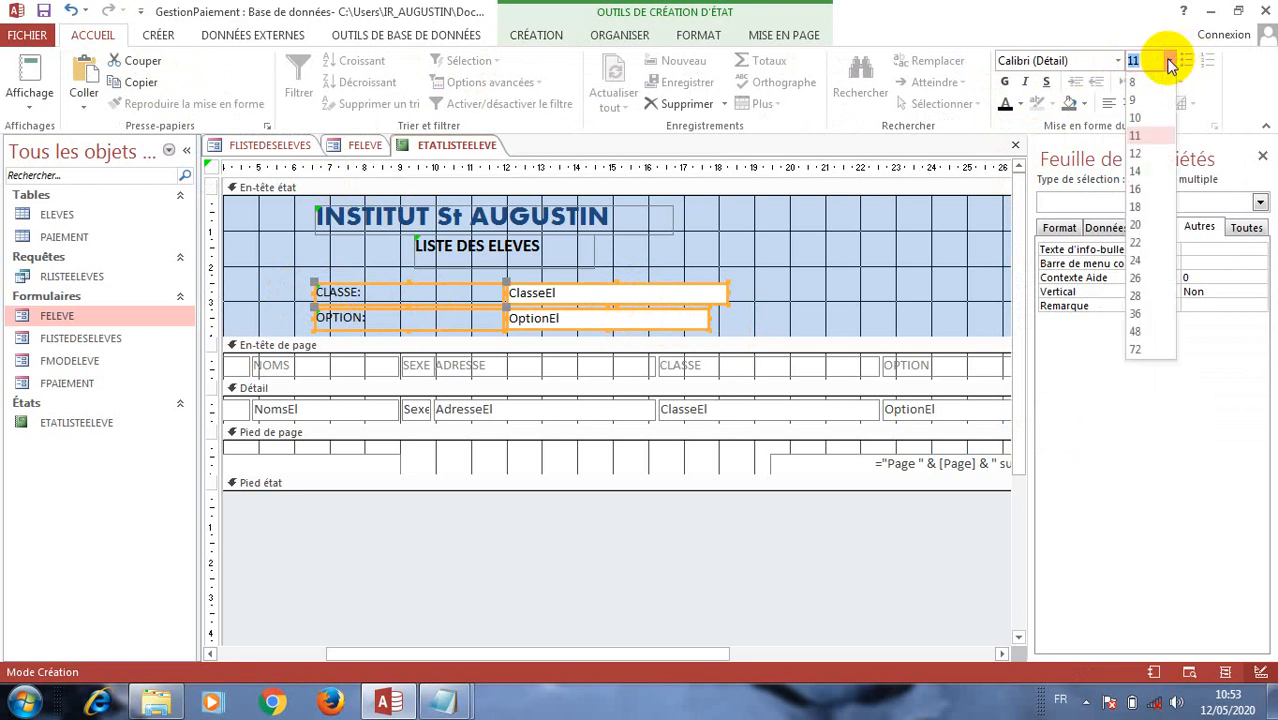
left_click(1137, 171)
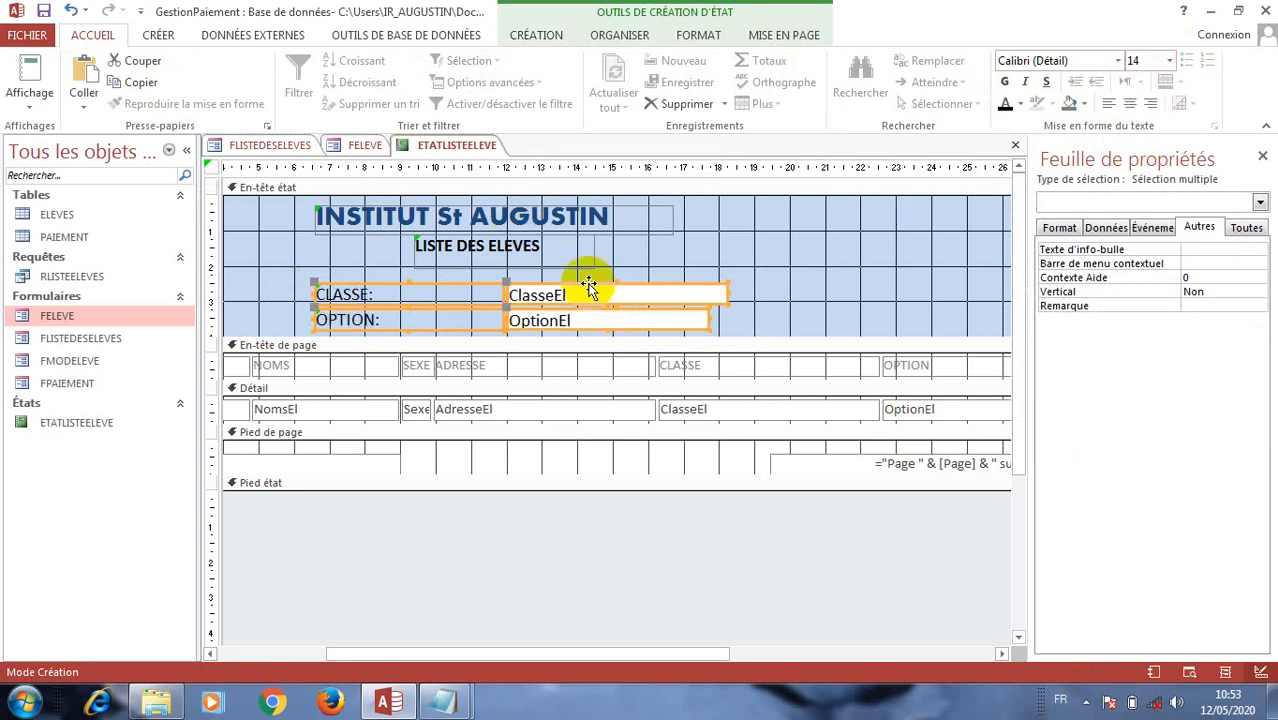
left_click(1007, 83)
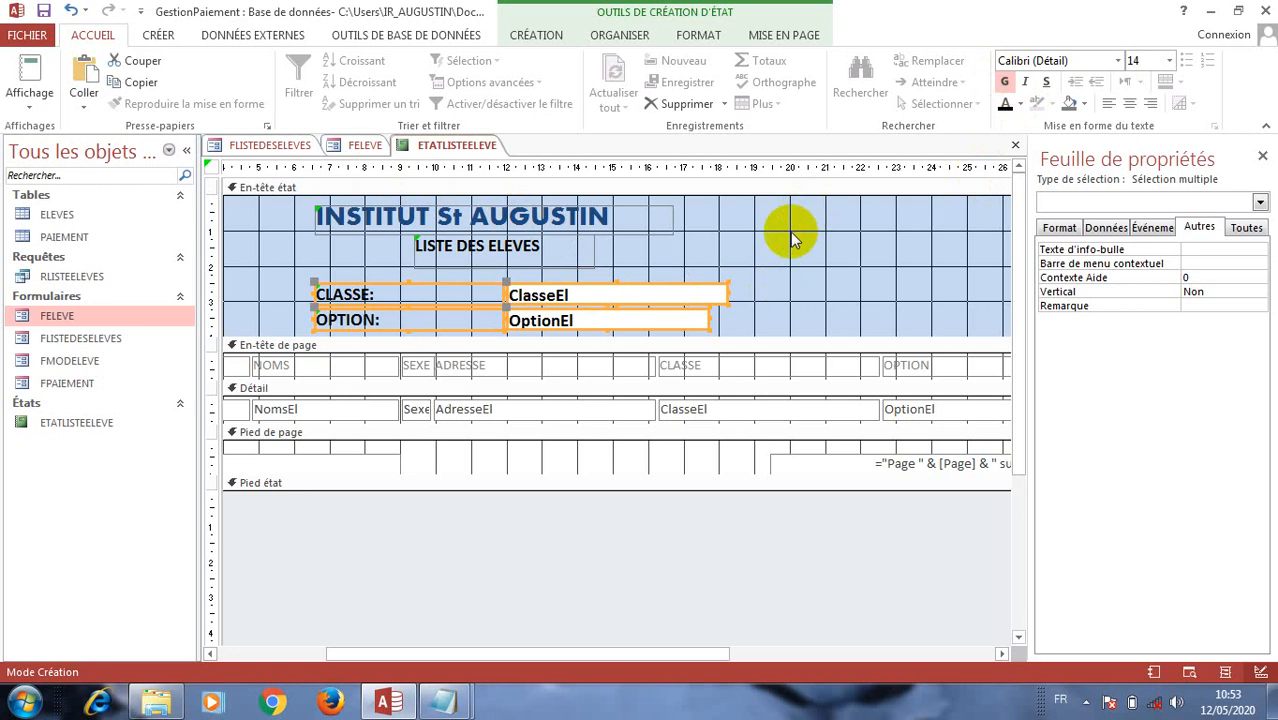
- Widen the header's OptionEl text box to about 9.2 cm by extending its right edge to about 21.2 on the horizontal ruler
left_click(738, 293)
left_click(720, 294)
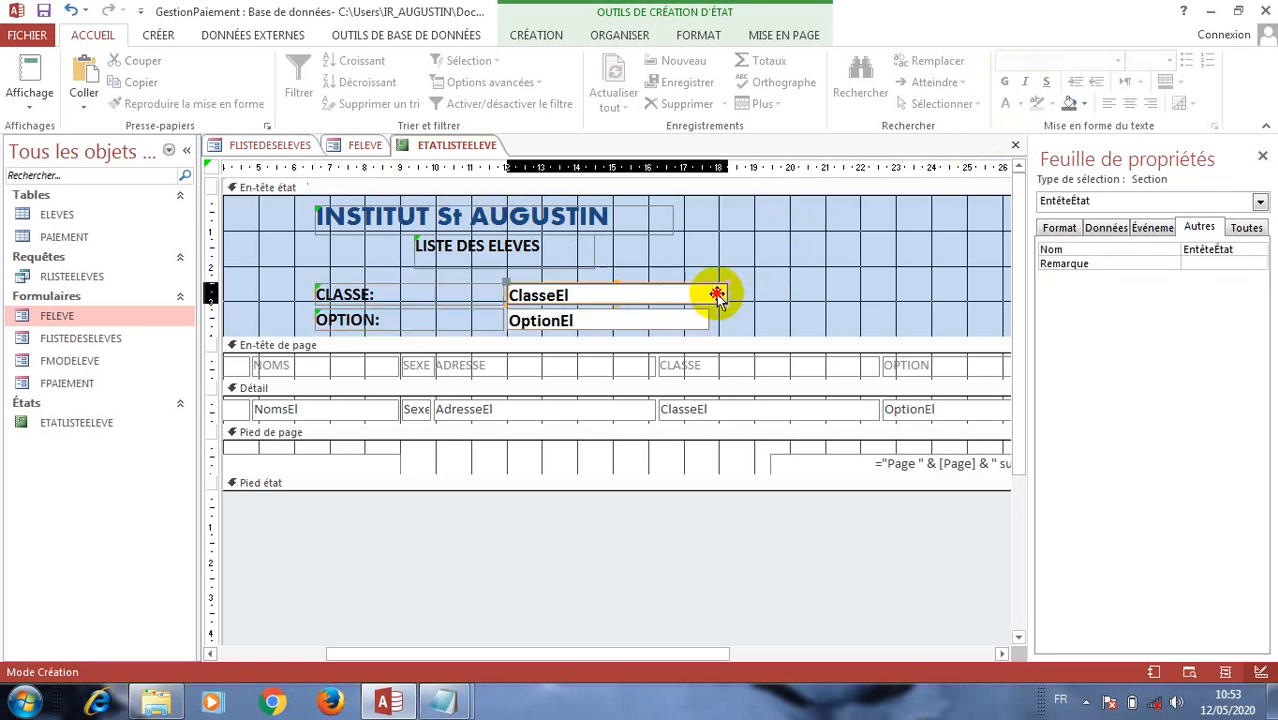
left_click(705, 320)
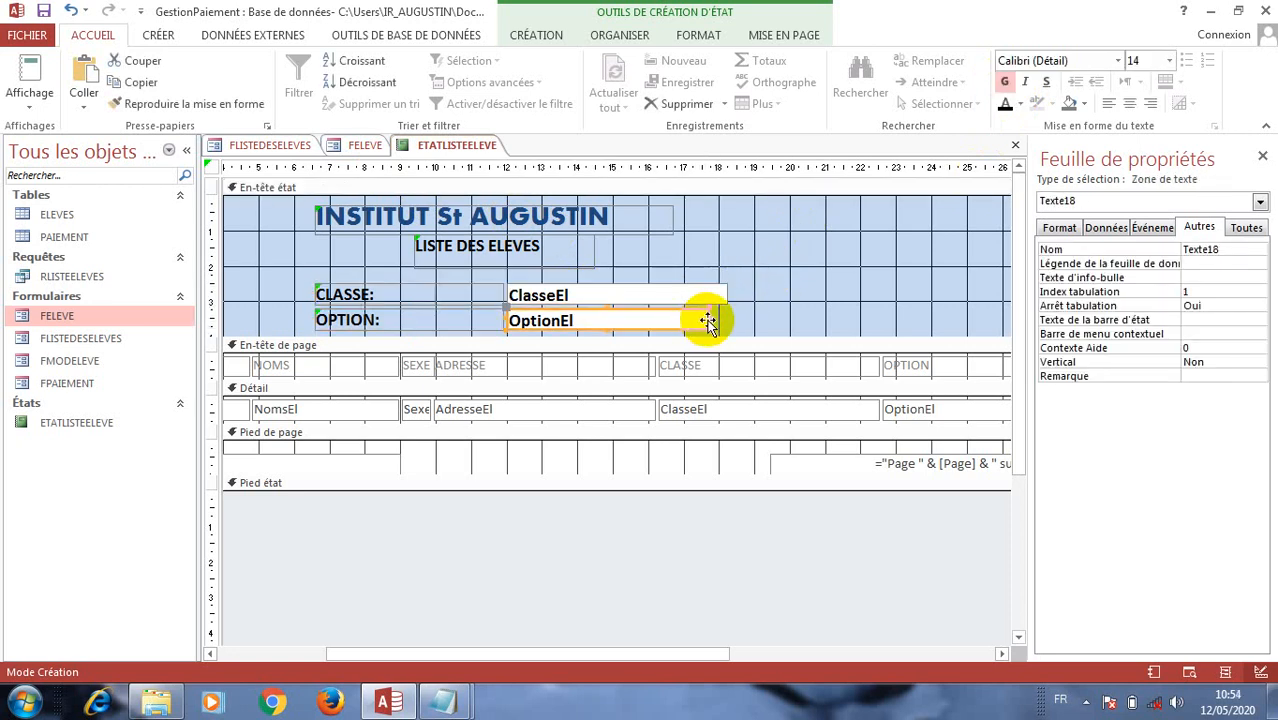
left_click_drag(708, 320, 824, 312)
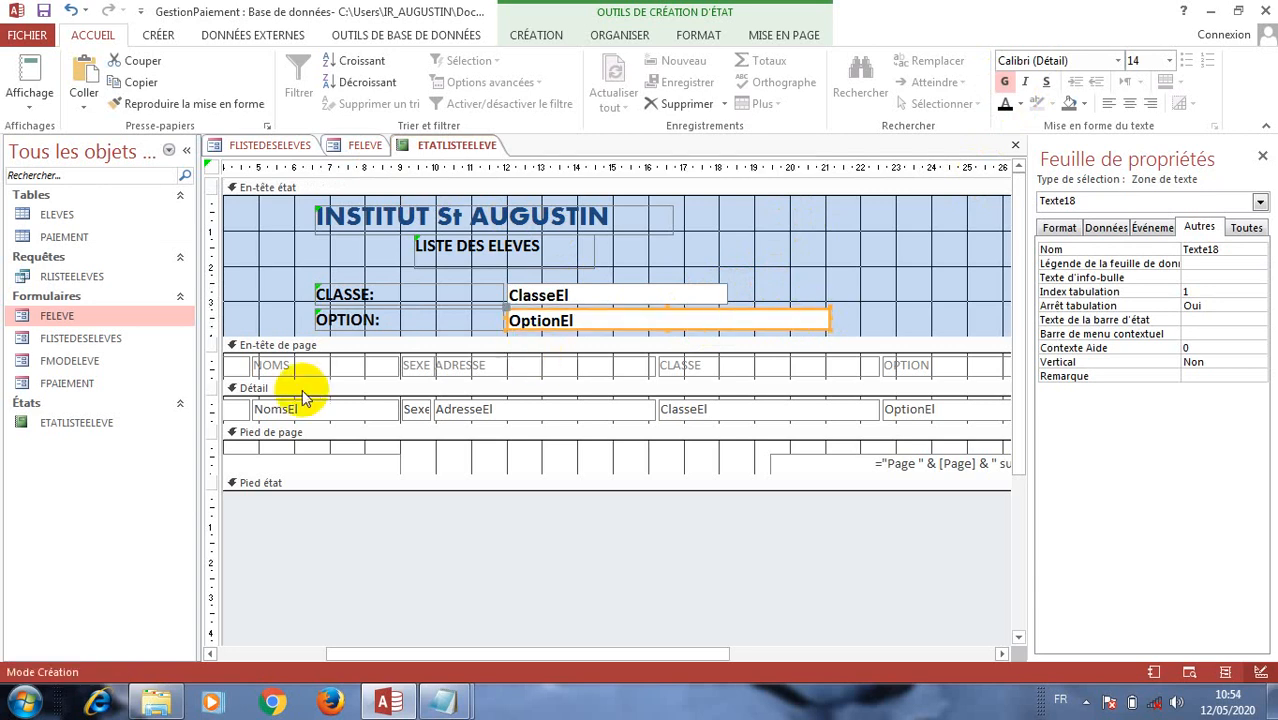
- Make all the column headings in the page header bold and black
left_click_drag(456, 660, 202, 625)
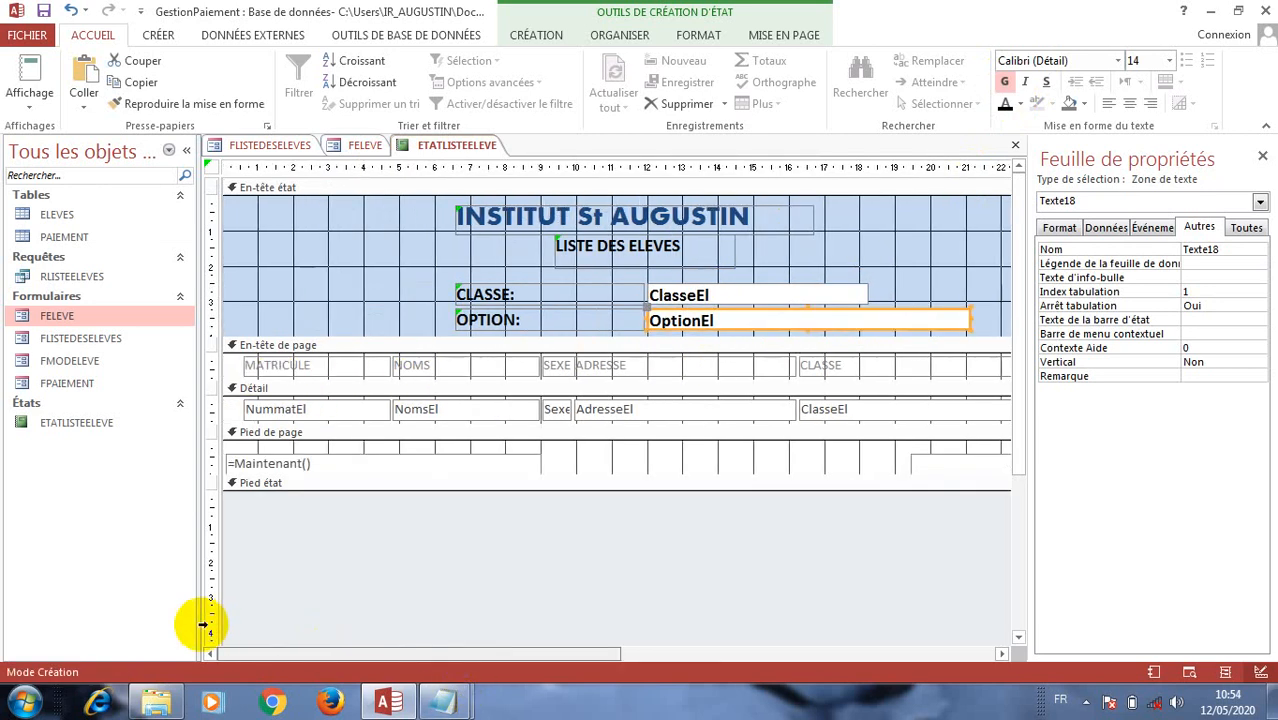
left_click(214, 365)
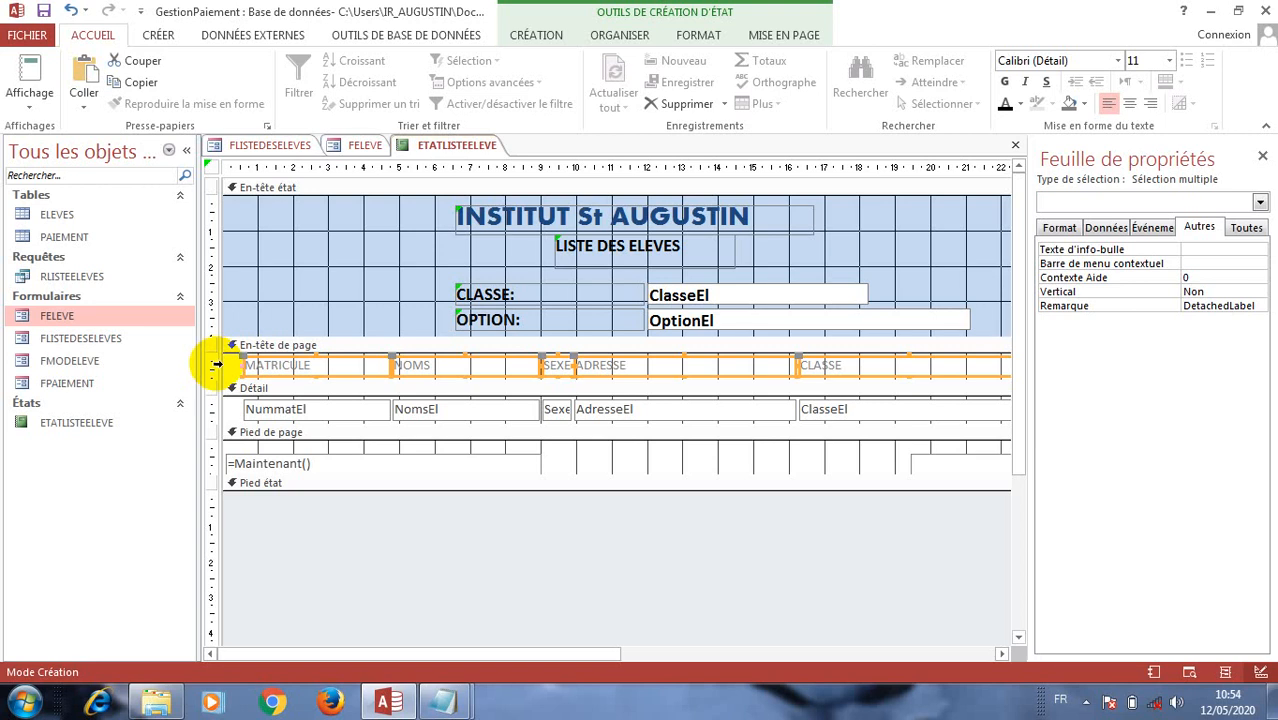
left_click(1006, 83)
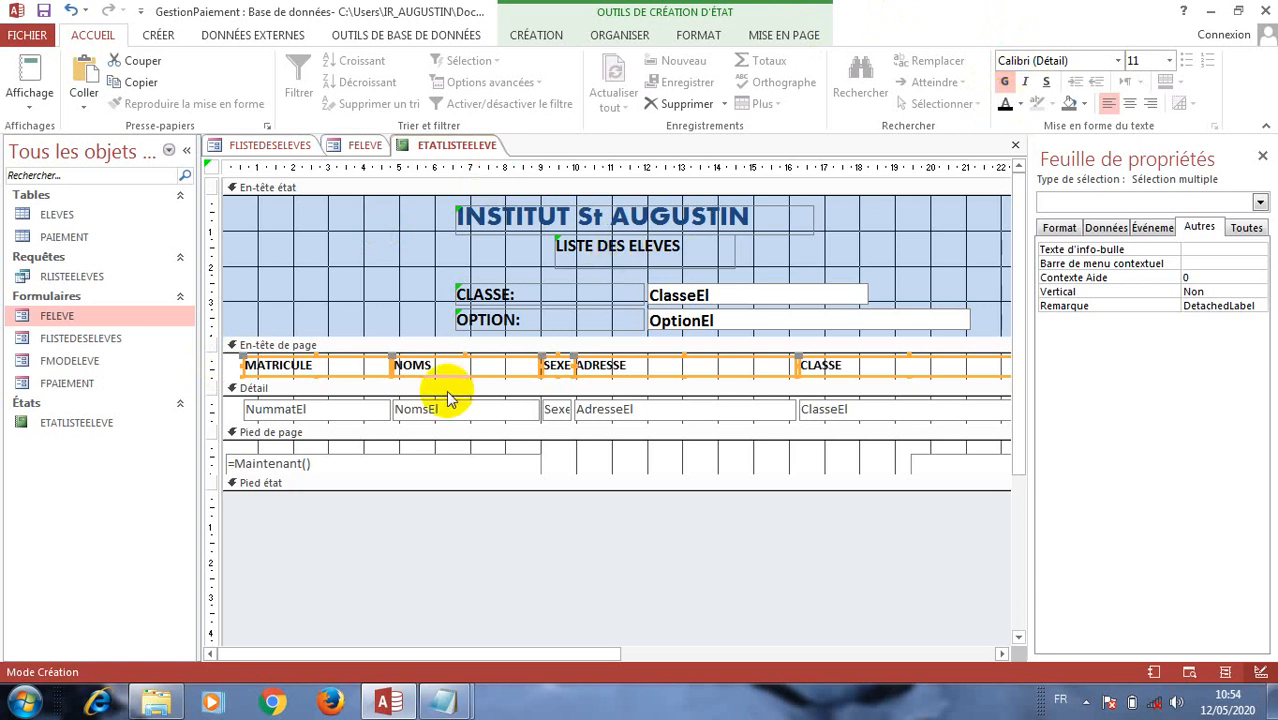
- Set the text colour of all the Detail section text boxes to black
left_click(214, 409)
left_click(214, 409)
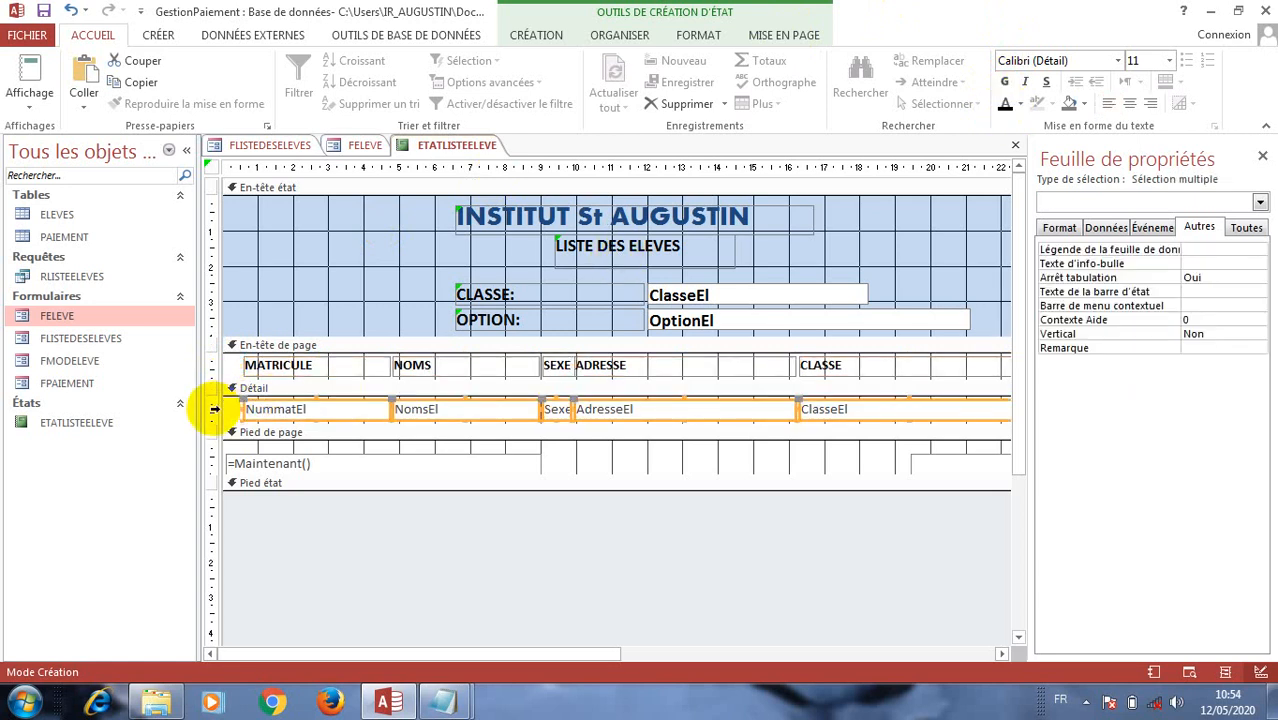
left_click(1005, 104)
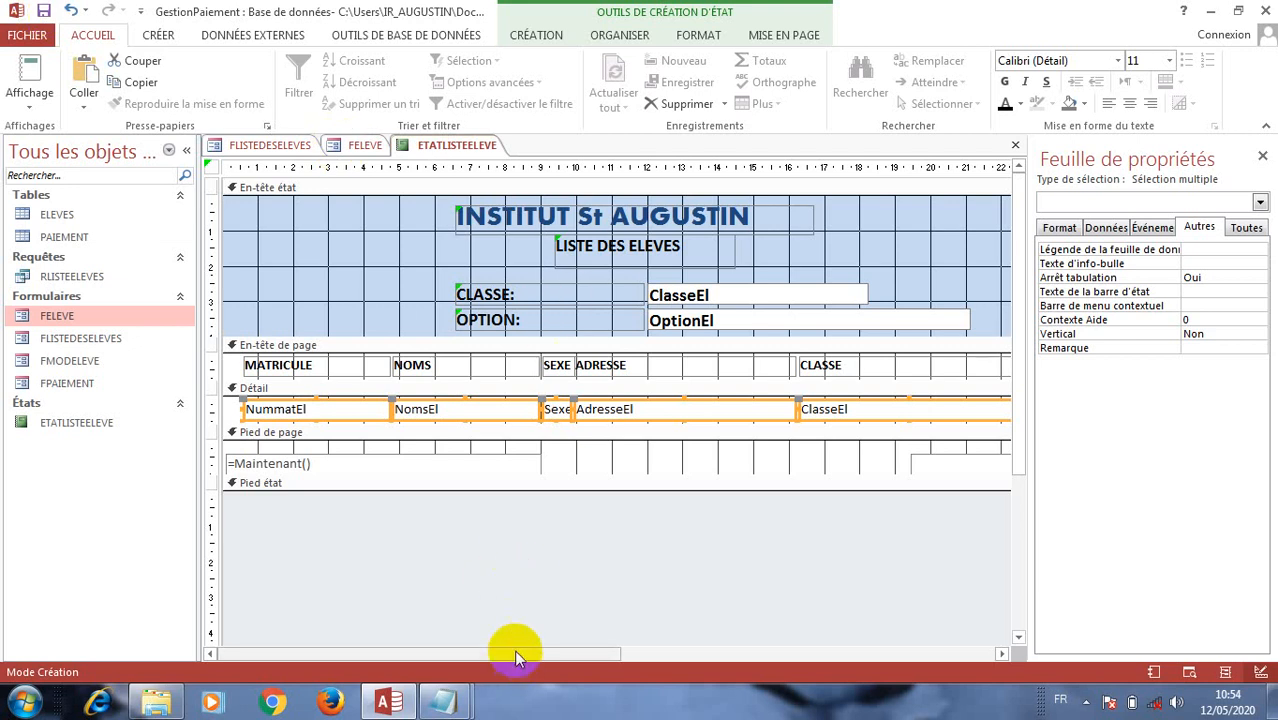
left_click_drag(515, 656, 434, 578)
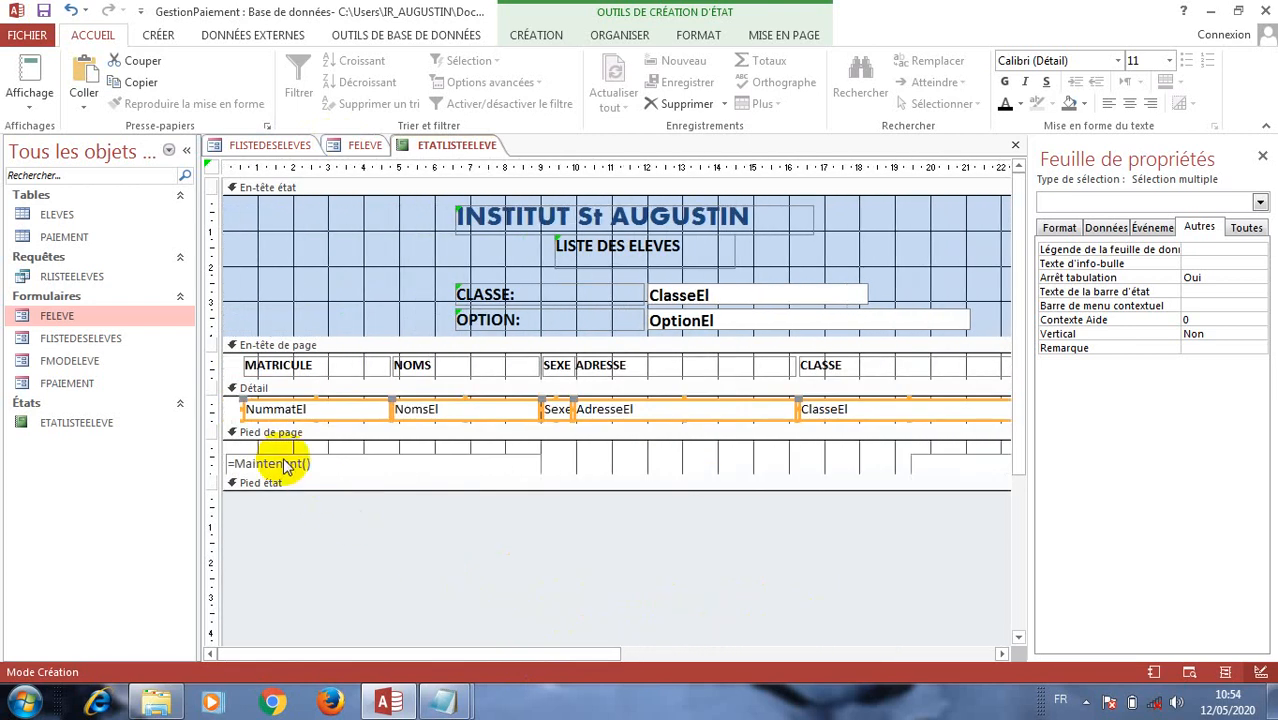
- Close the ETATLISTEELEVE report and the FELEVE form, leaving the FLISTEDESELEVES form open in design view
right_click(443, 145)
left_click(492, 177)
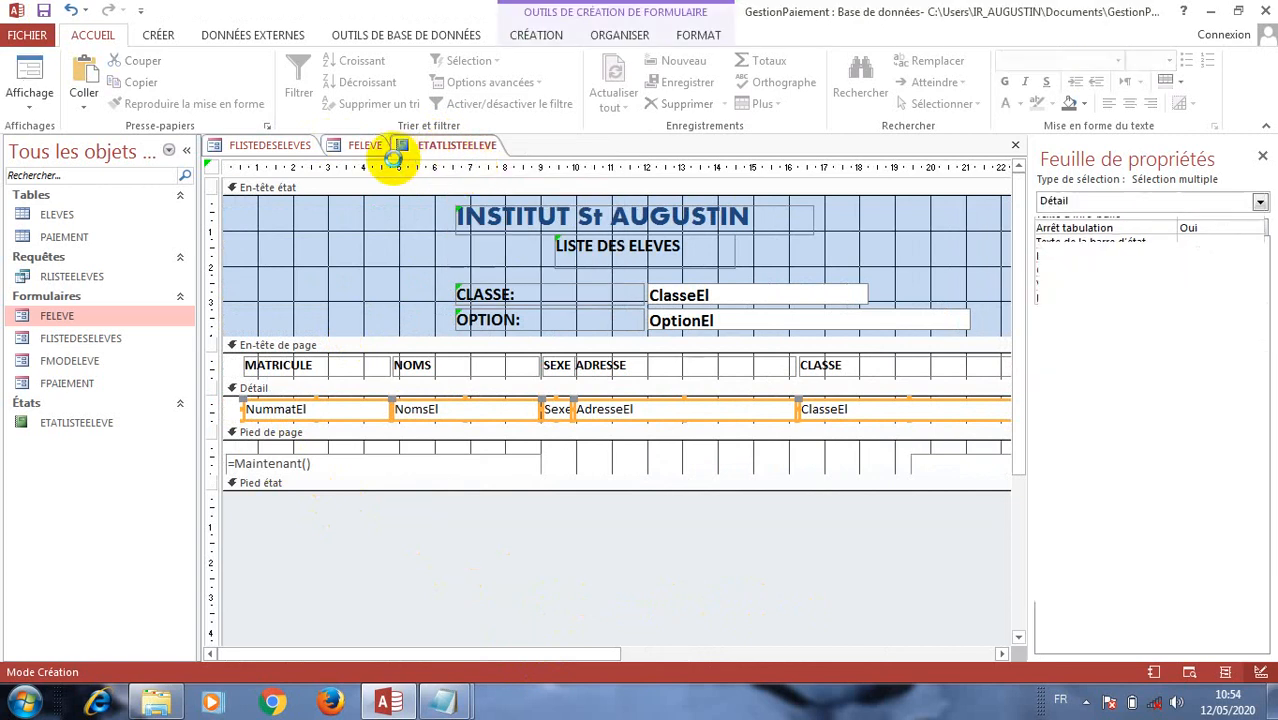
right_click(366, 147)
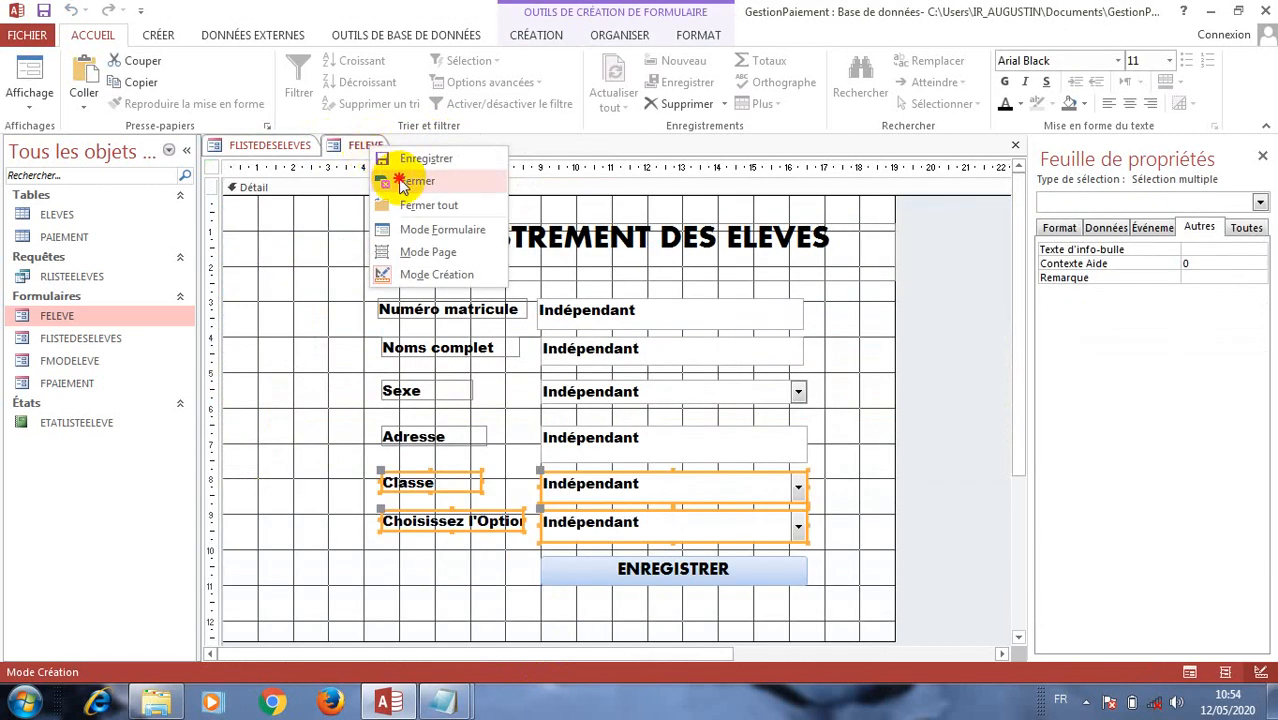
left_click(395, 180)
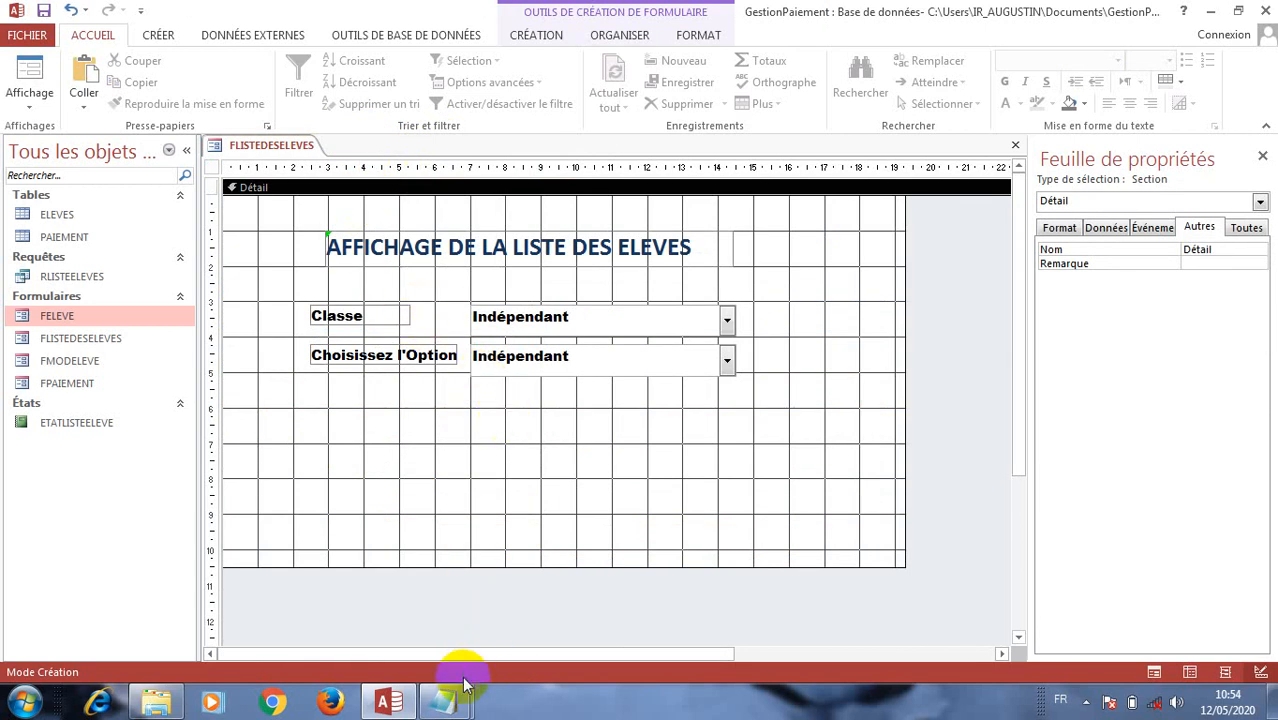
- Switch to the affichetuto notes in Notepad to review the list of tutorial stages, and return to Access
mouse_move(450, 697)
left_click(543, 588)
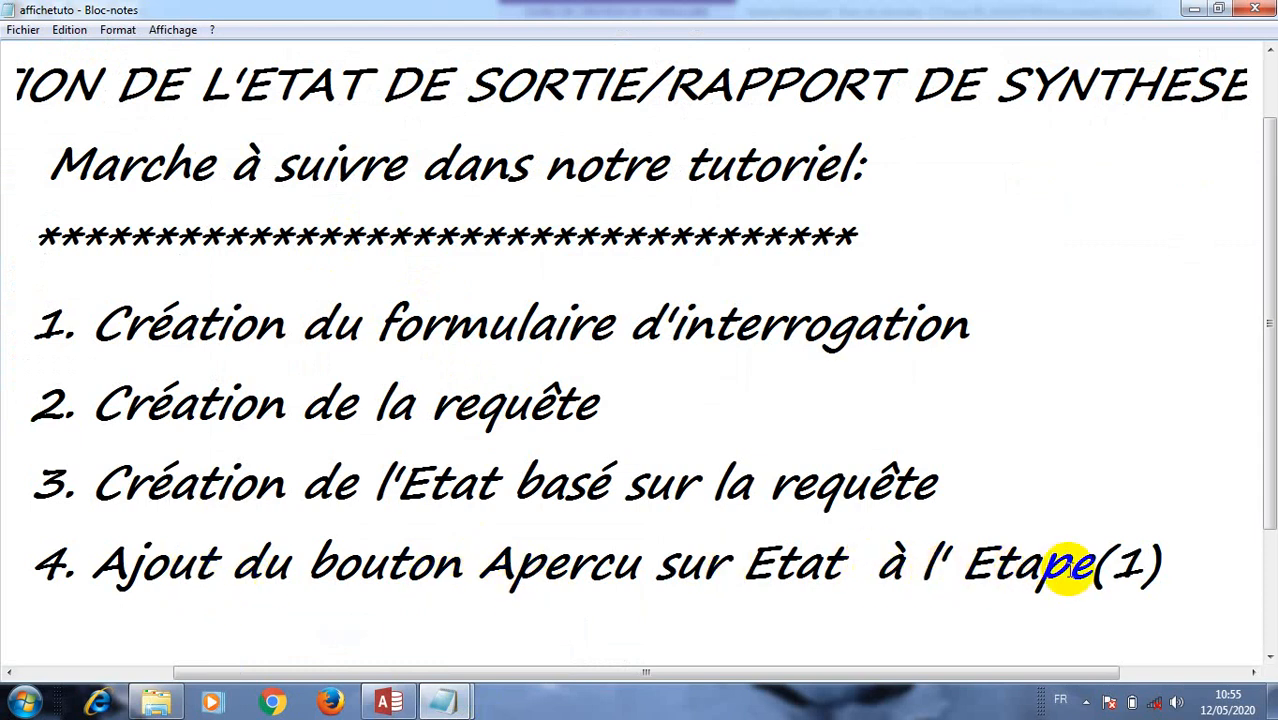
left_click_drag(82, 322, 418, 328)
left_click(418, 328)
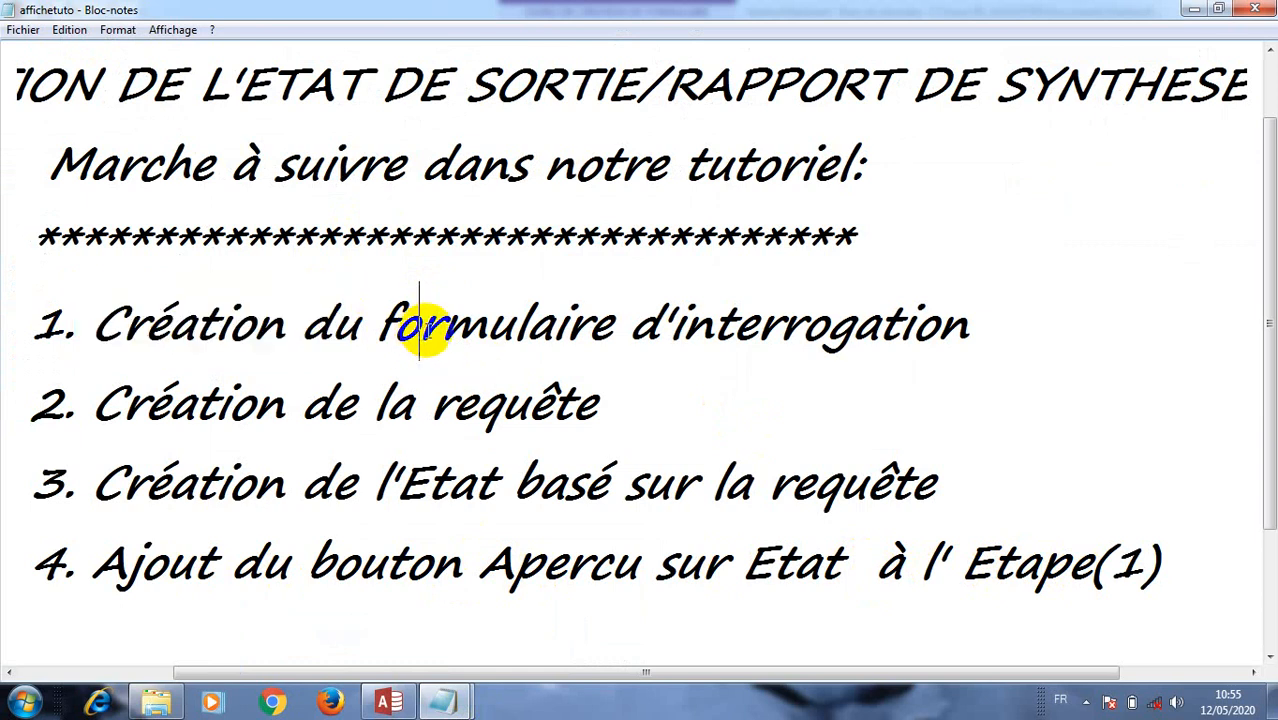
left_click(1195, 9)
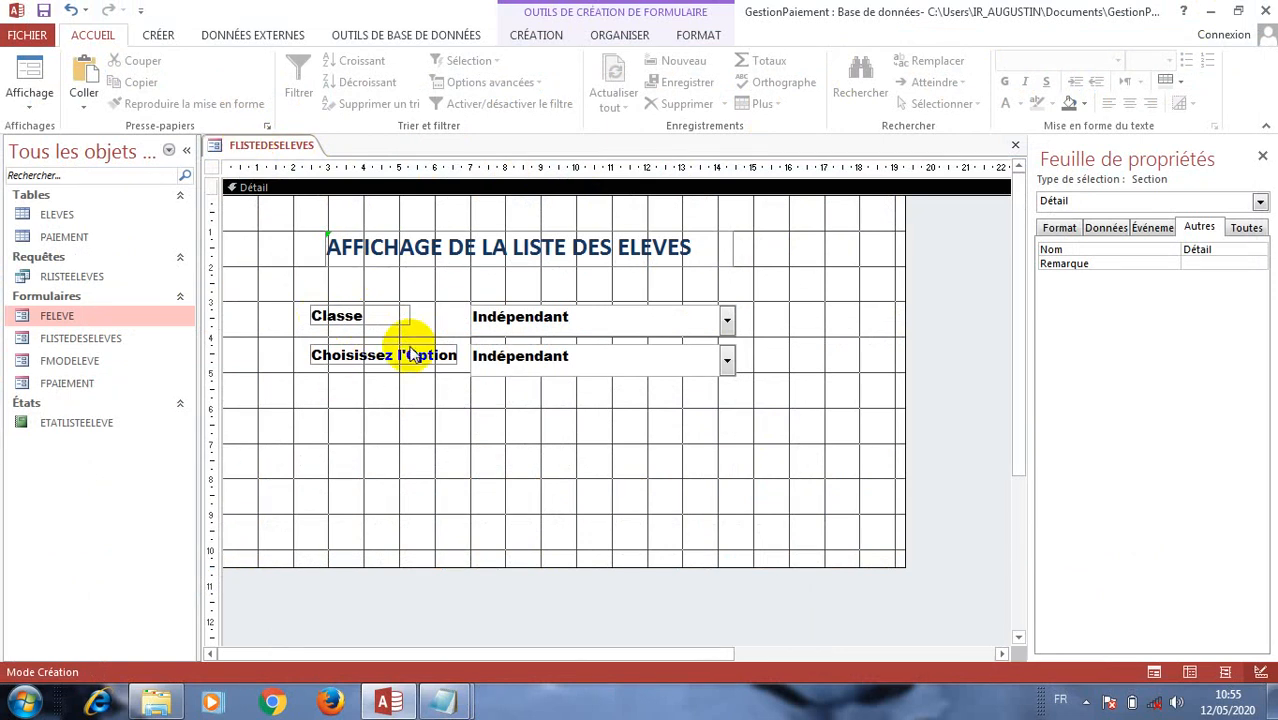
- Add a command button below the option combo box that previews the ETATLISTEELEVE report, using the "Aperçu d'un état" action
left_click(538, 35)
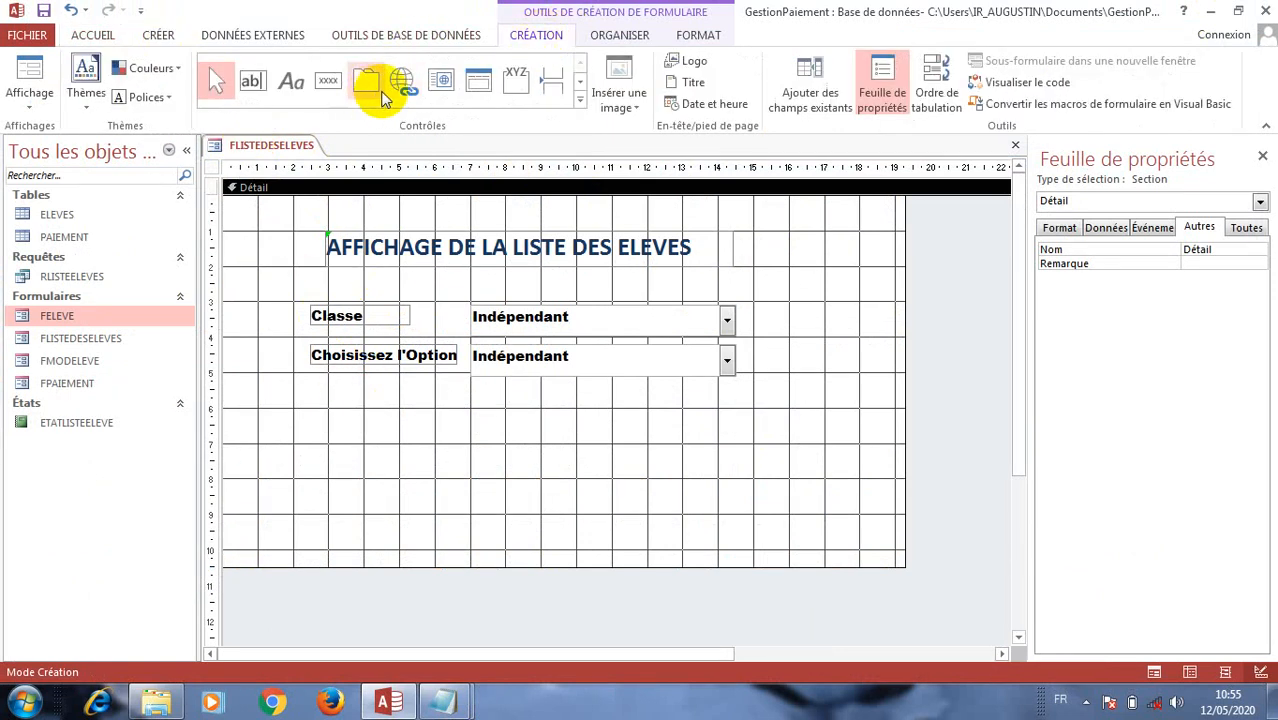
left_click(328, 80)
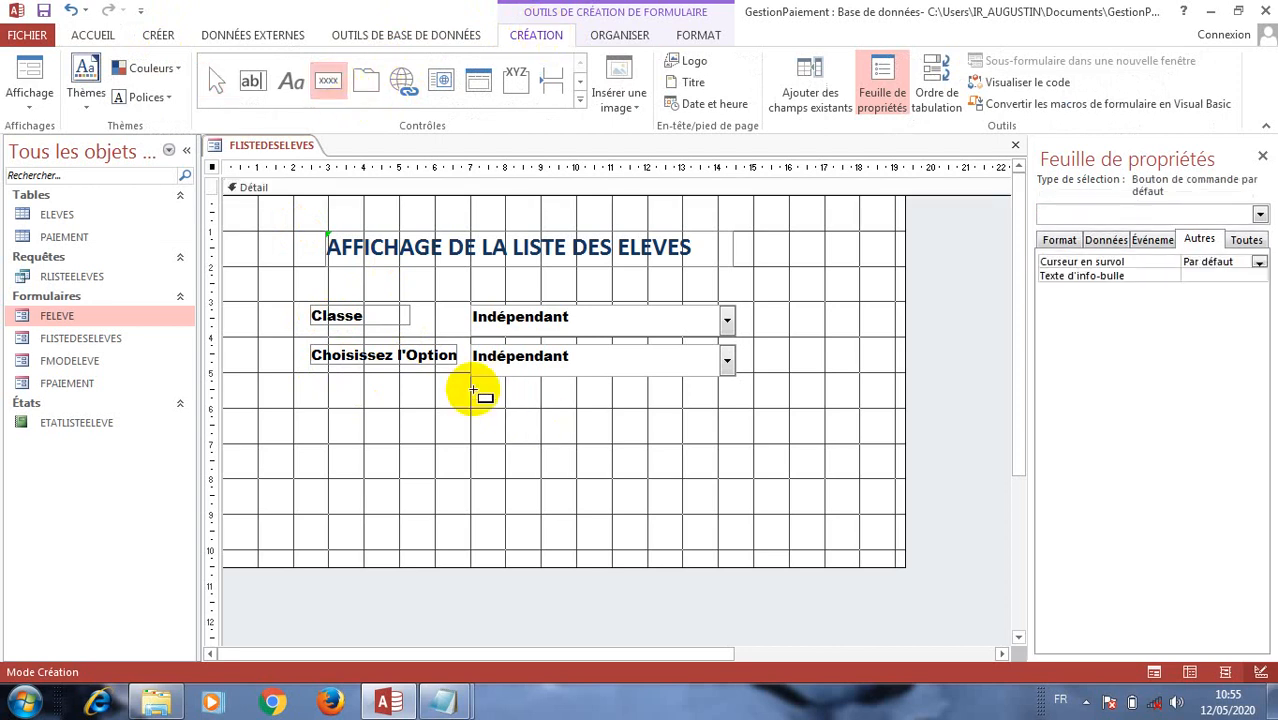
left_click_drag(471, 390, 678, 414)
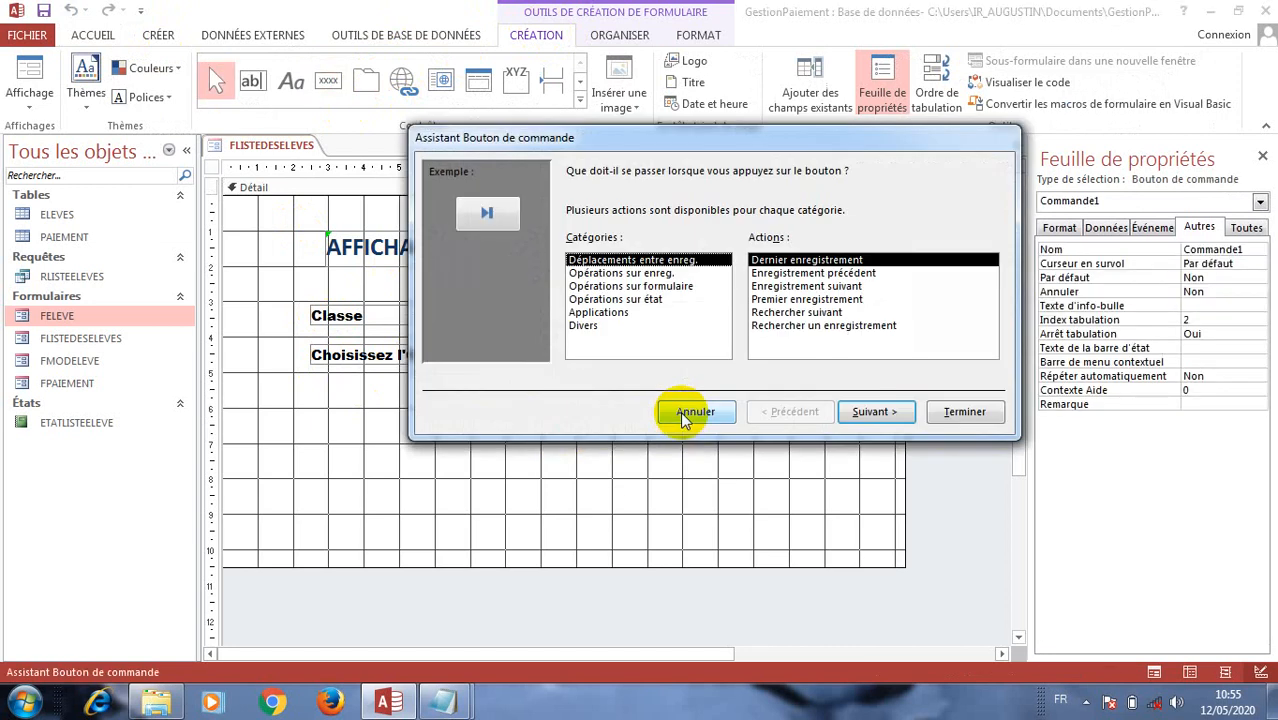
left_click(620, 299)
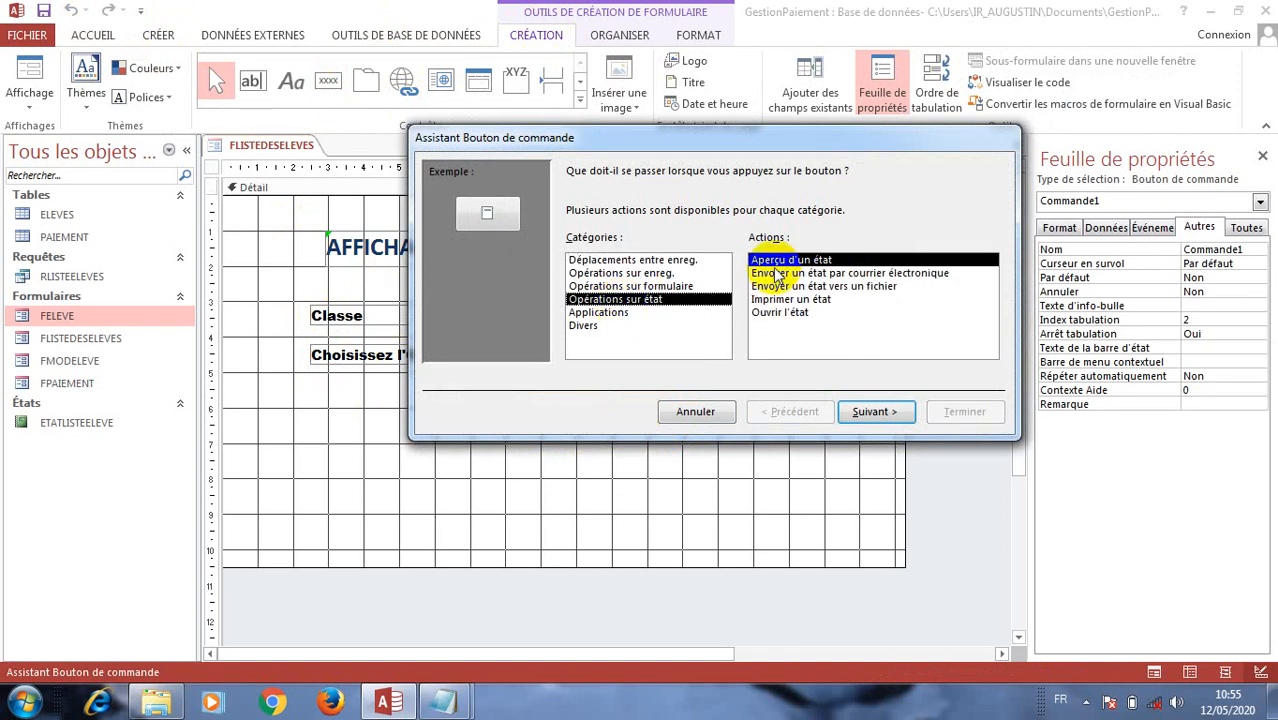
left_click(870, 411)
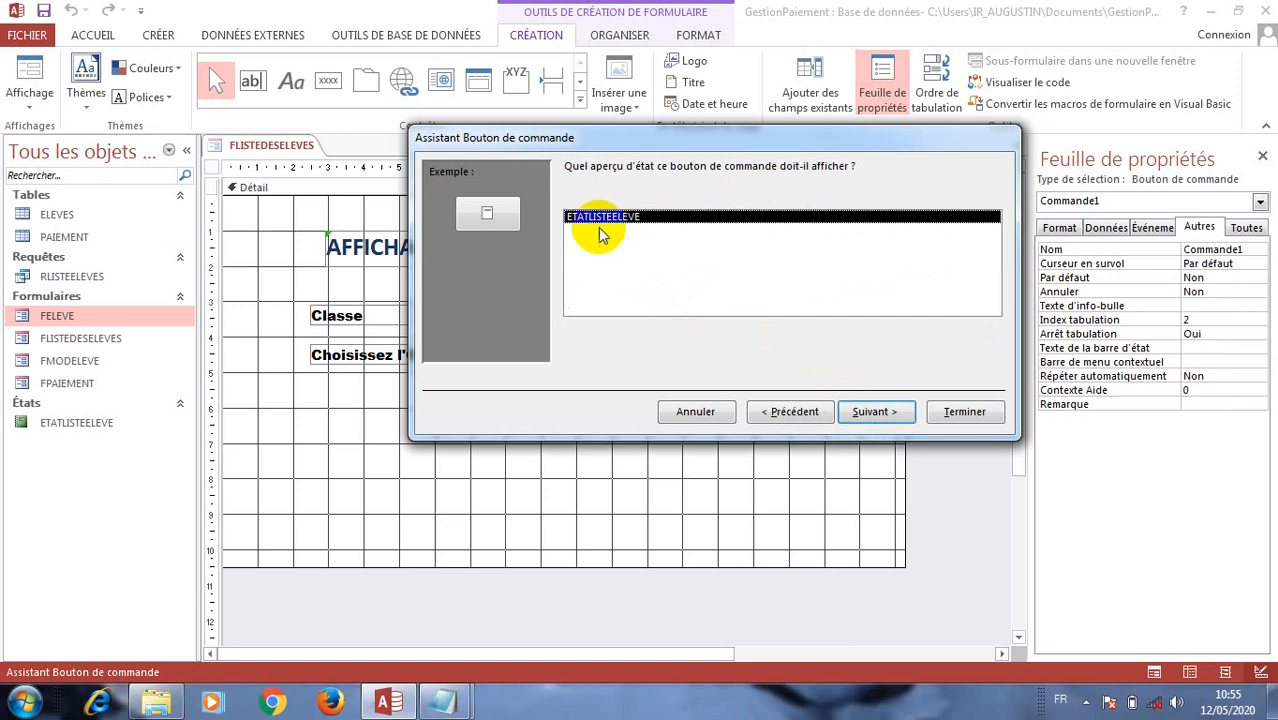
left_click(872, 413)
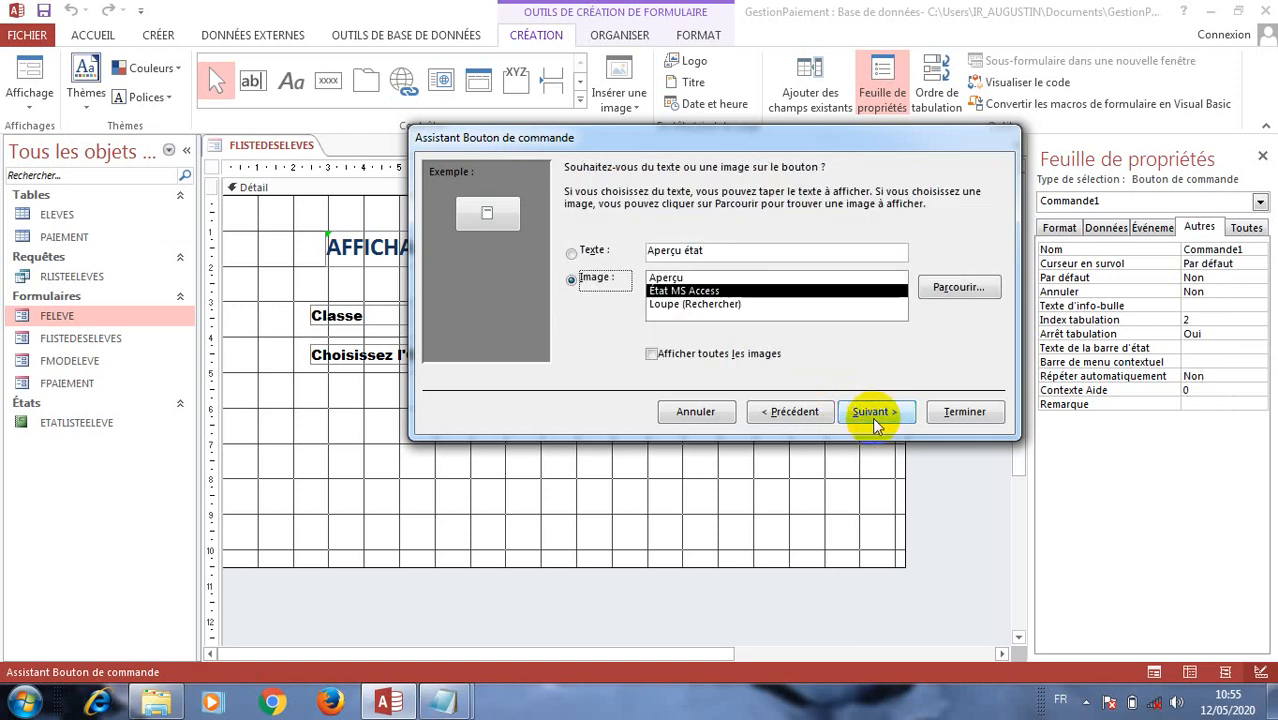
- Give the button the text caption "Aperçu état" instead of an image, name it etat, and finish the wizard
left_click(590, 251)
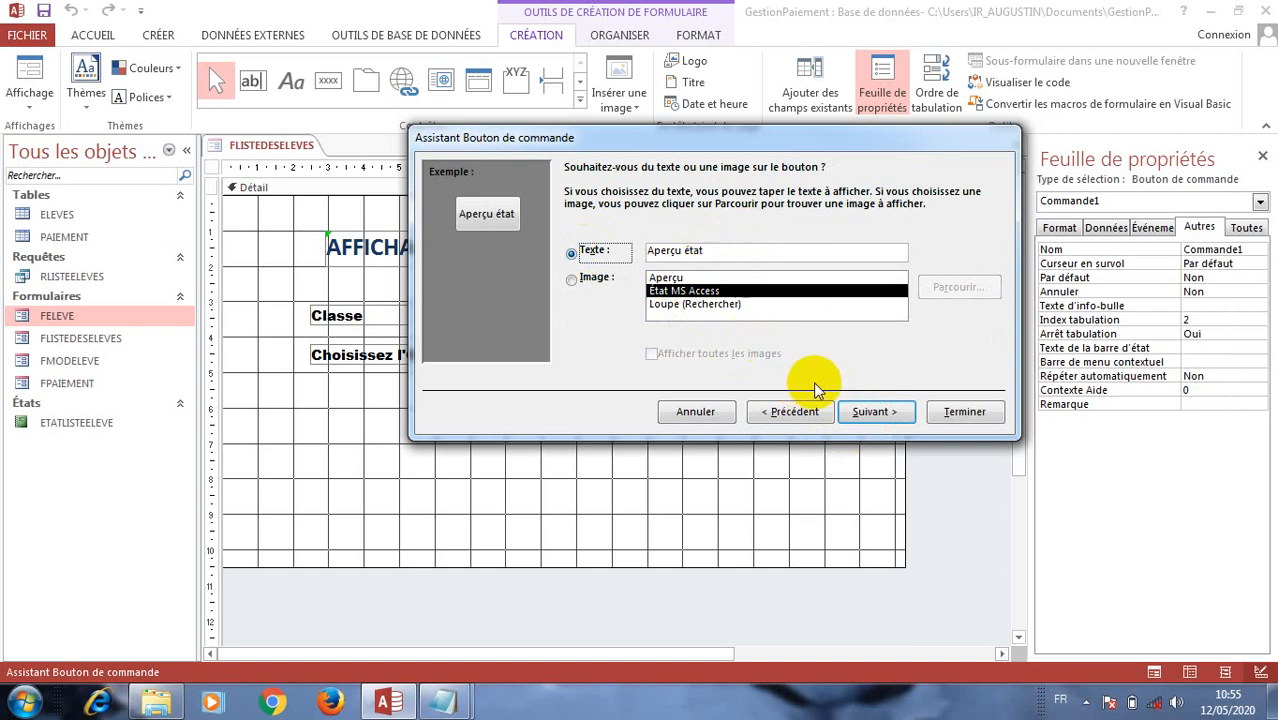
left_click(870, 412)
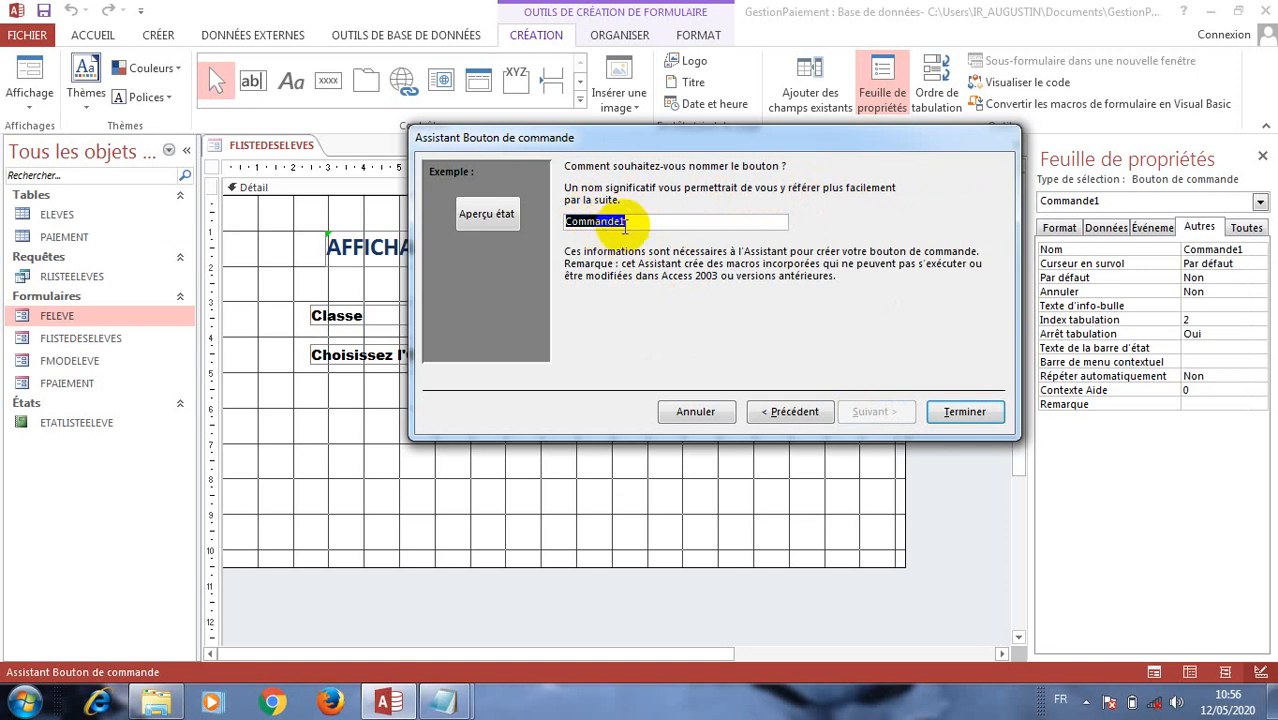
type("tat")
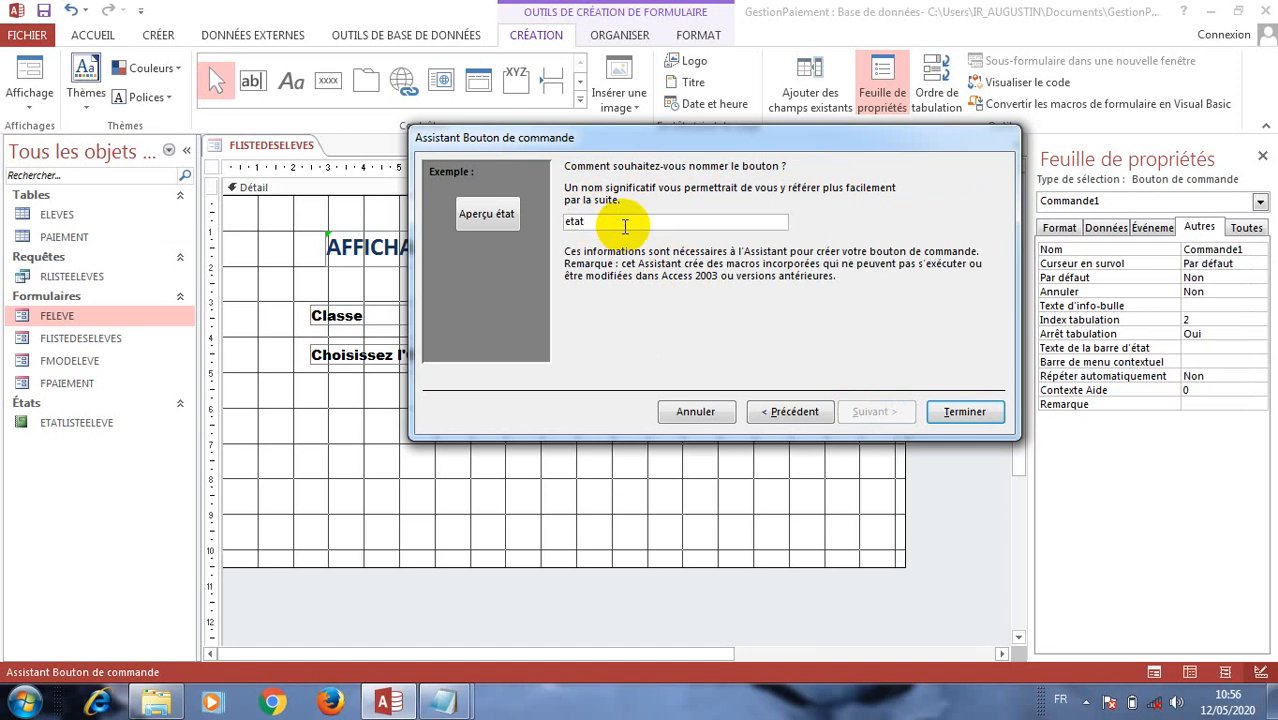
left_click(962, 413)
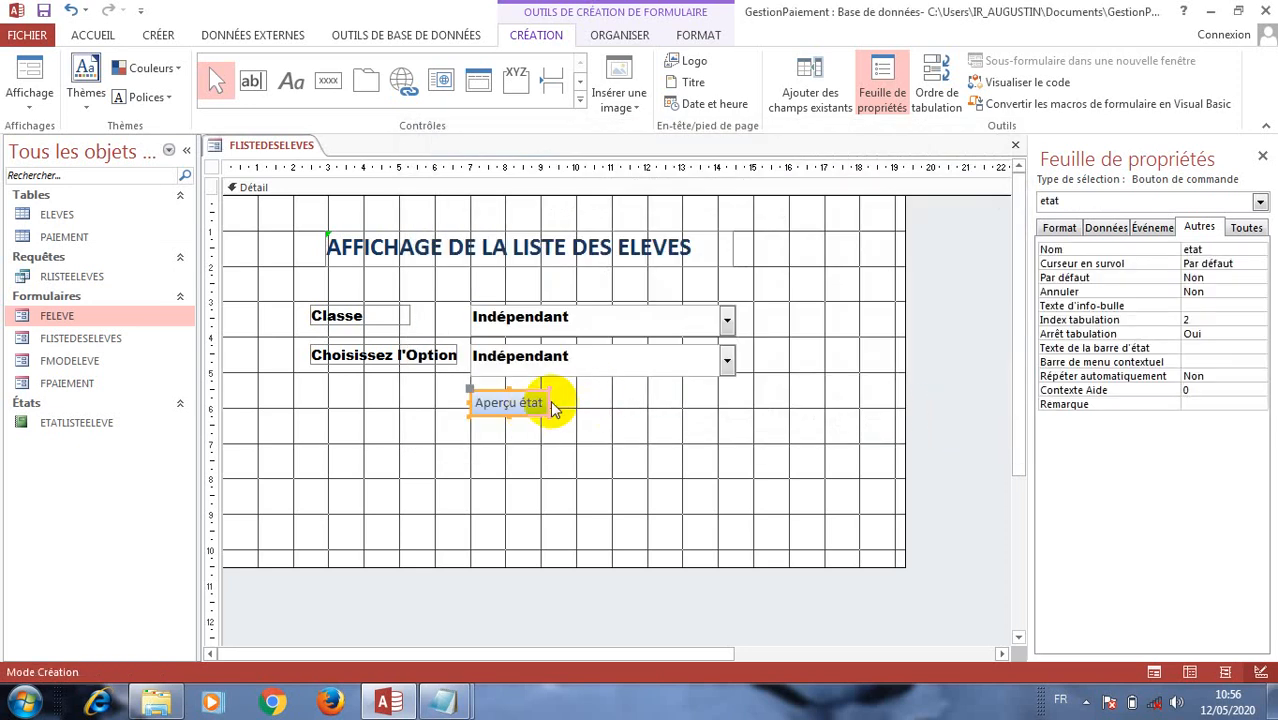
- Enlarge the "Aperçu état" button and format its caption as bold 16-point Aharoni
mouse_move(549, 402)
left_mouse_down()
mouse_move(597, 402)
mouse_move(535, 421)
left_mouse_up()
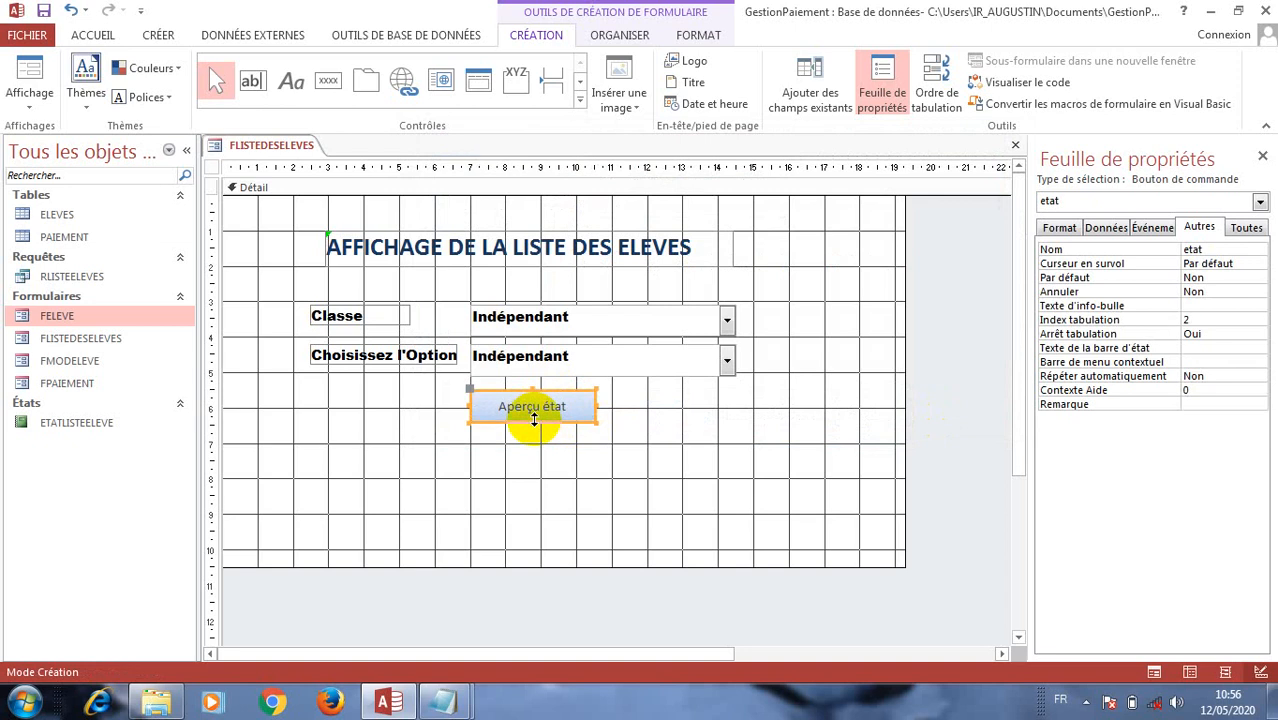
left_click(92, 35)
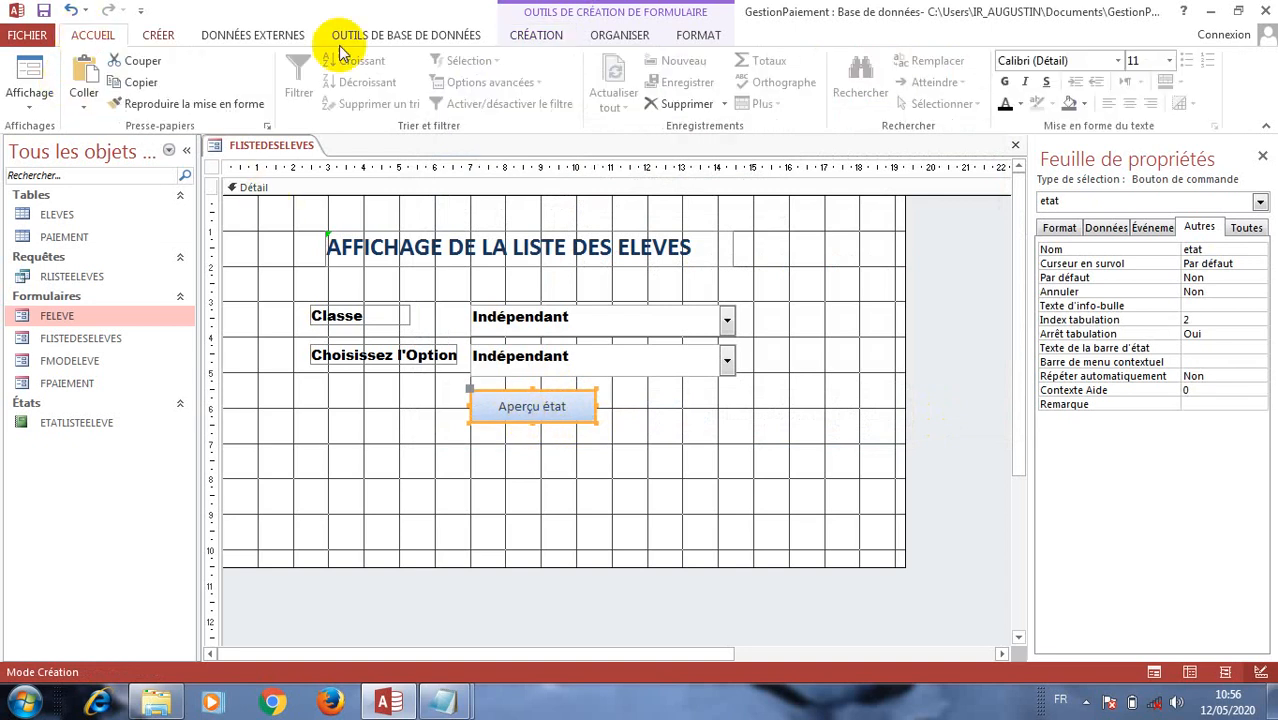
left_click(1004, 81)
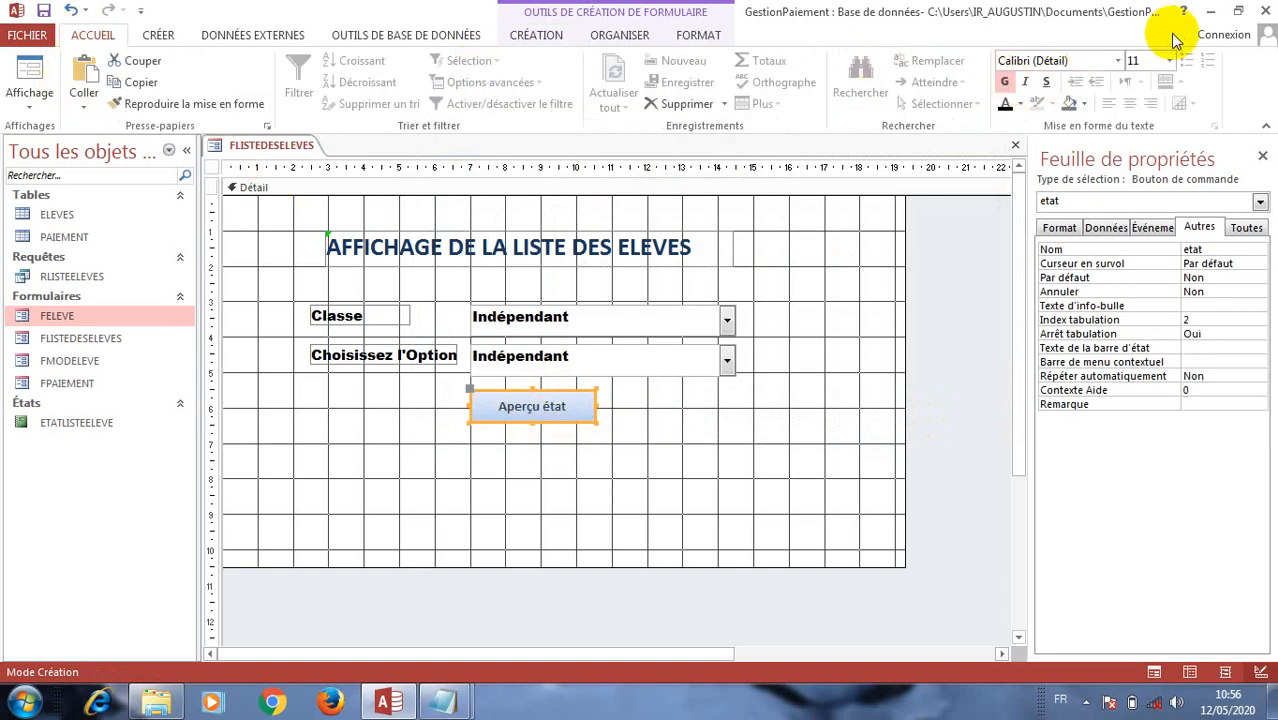
left_click(1169, 61)
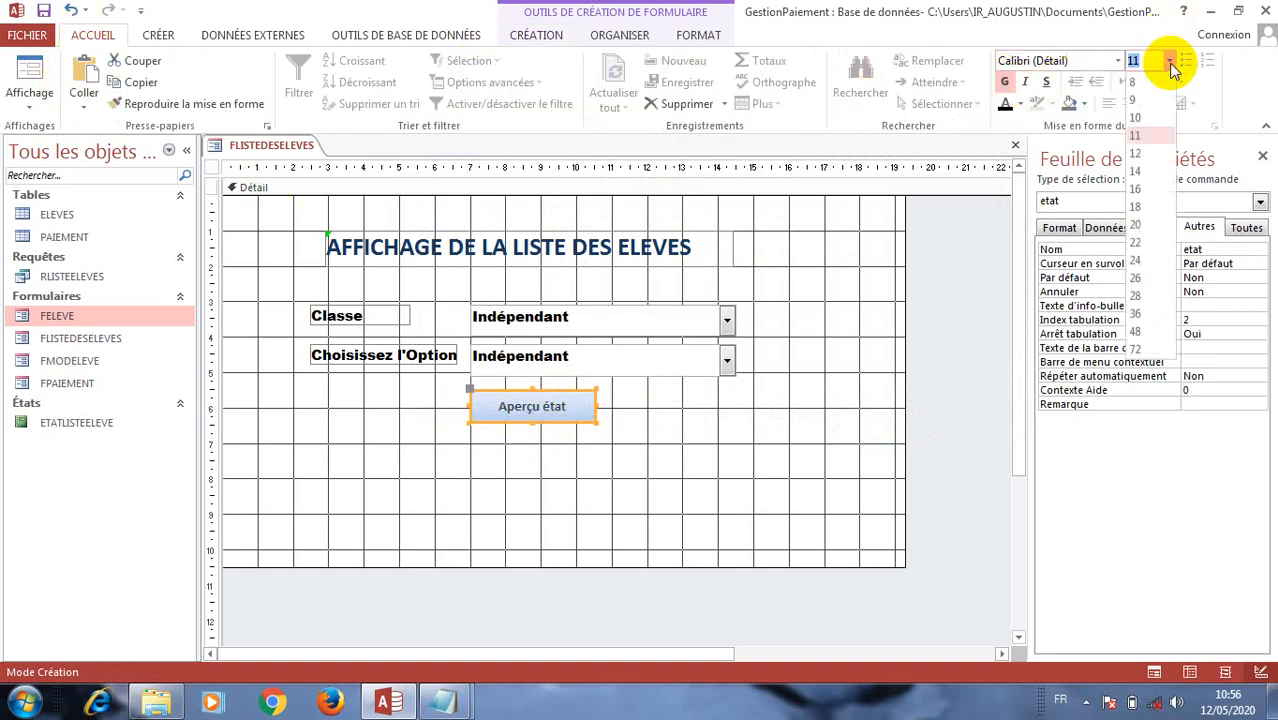
left_click(1136, 190)
left_click(1118, 61)
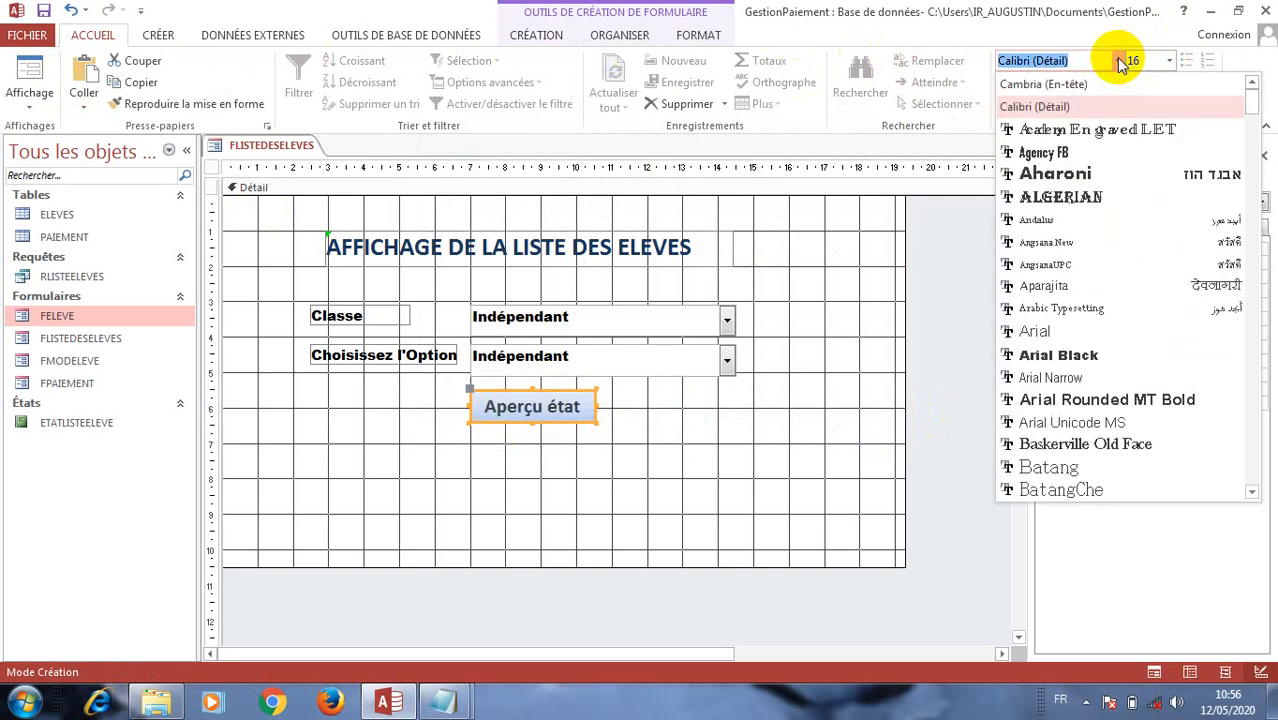
key("Escape")
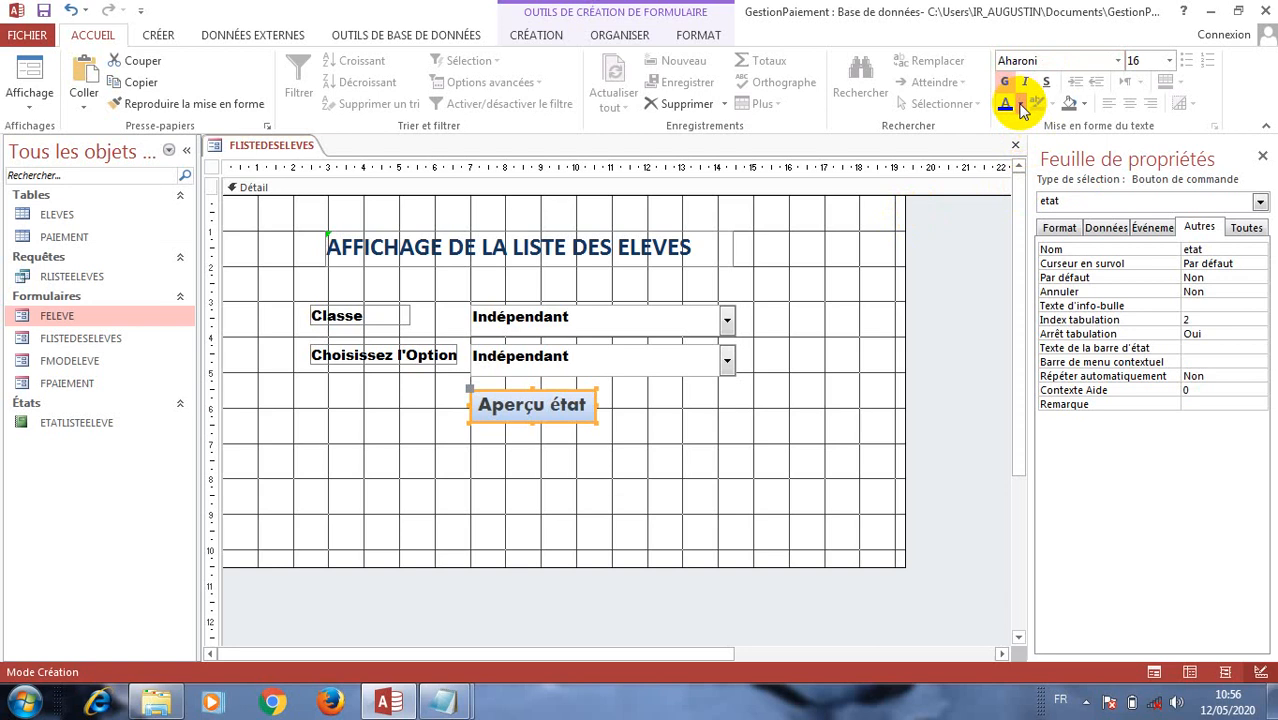
- Change the "Aperçu état" caption colour to dark blue and widen the button slightly
left_click(1021, 104)
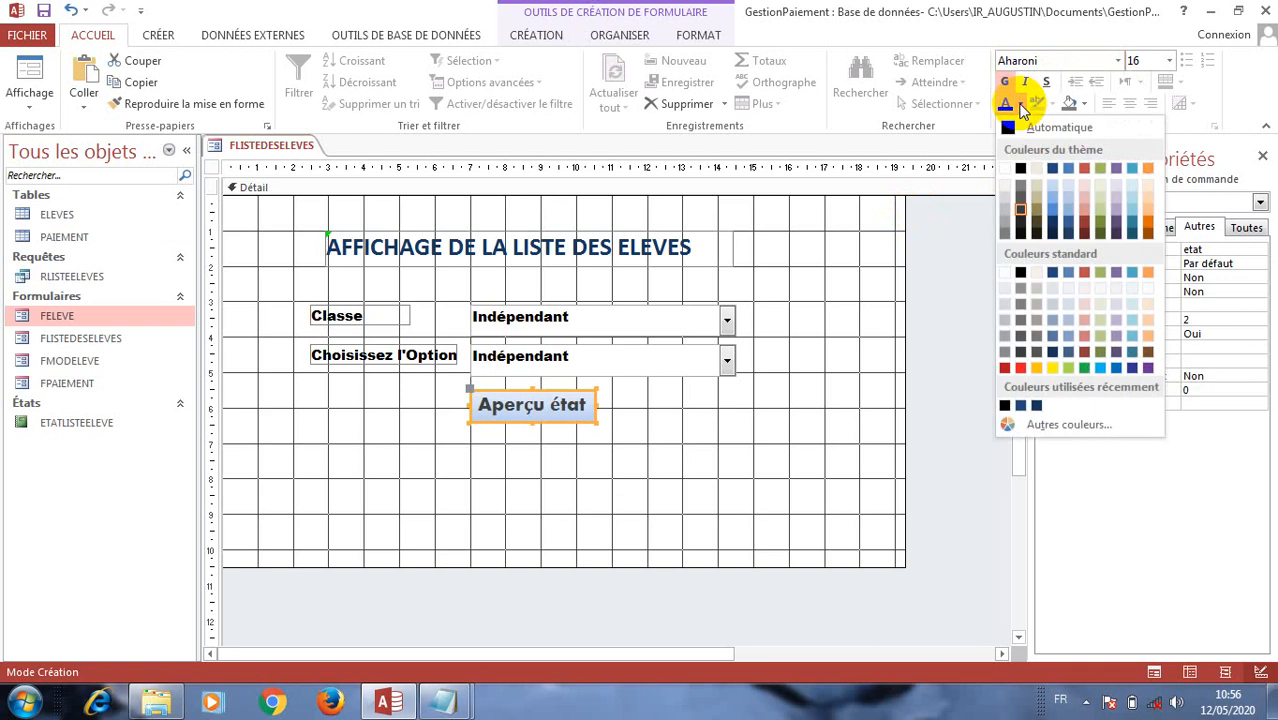
left_click(1068, 230)
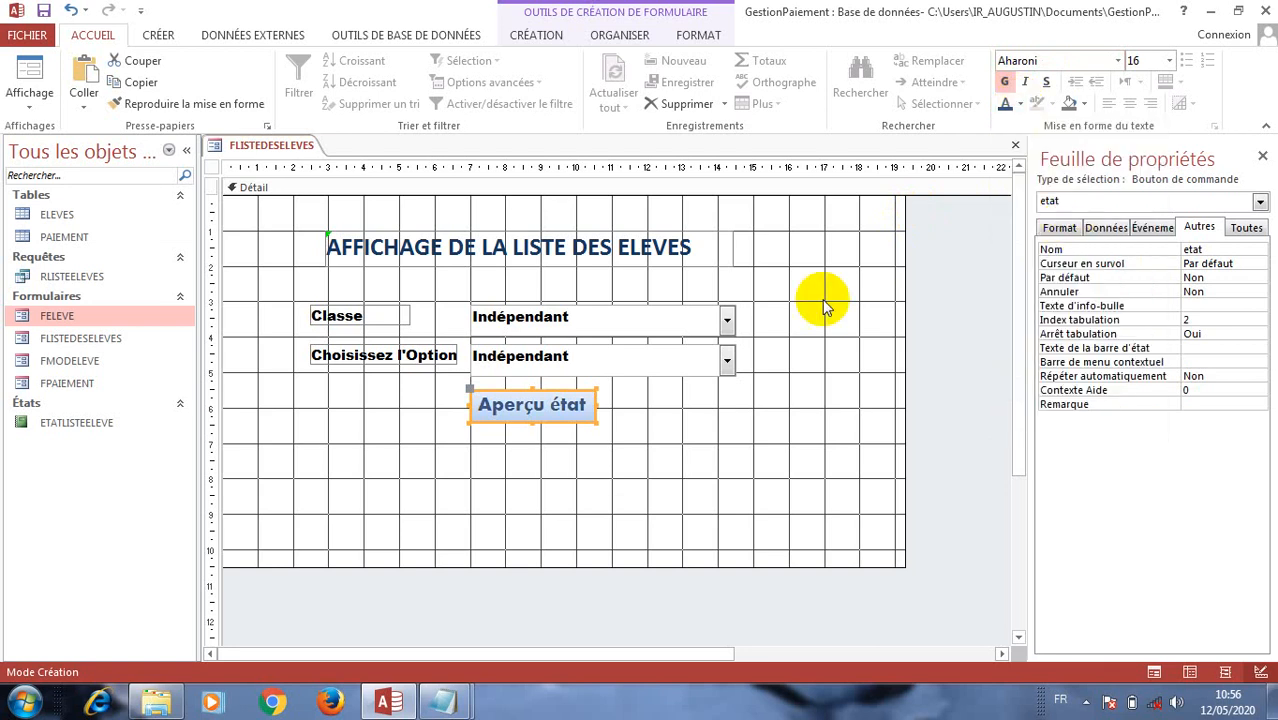
left_click(595, 405)
left_click_drag(595, 405, 616, 405)
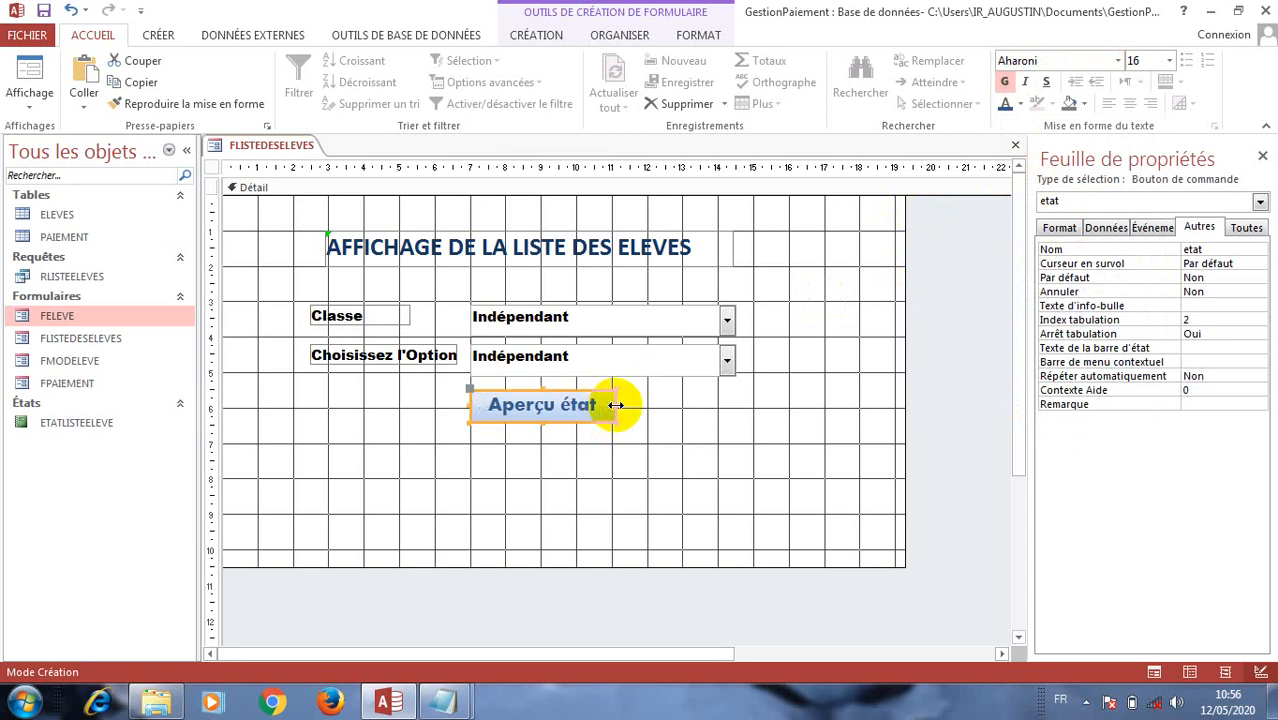